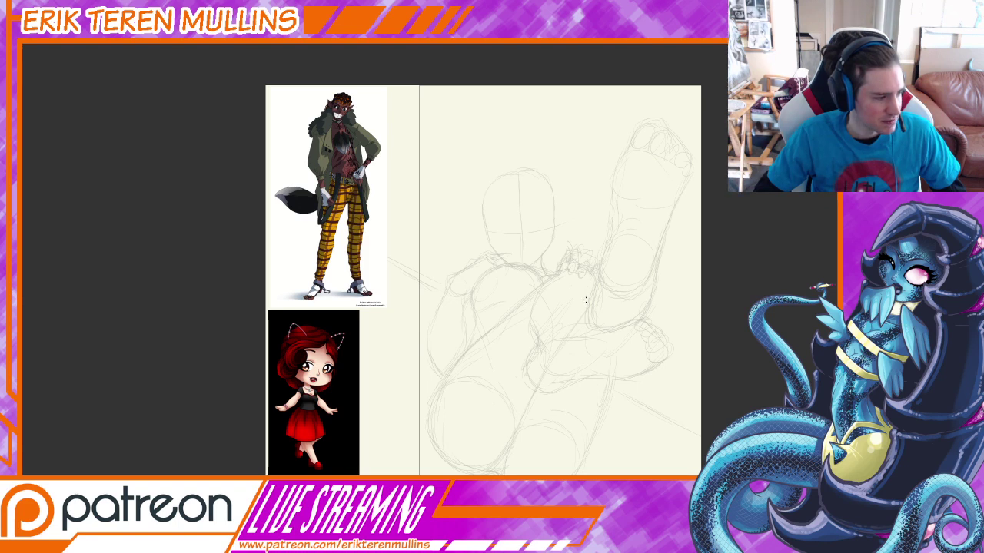
pyautogui.hotkey('ctrl', '+')
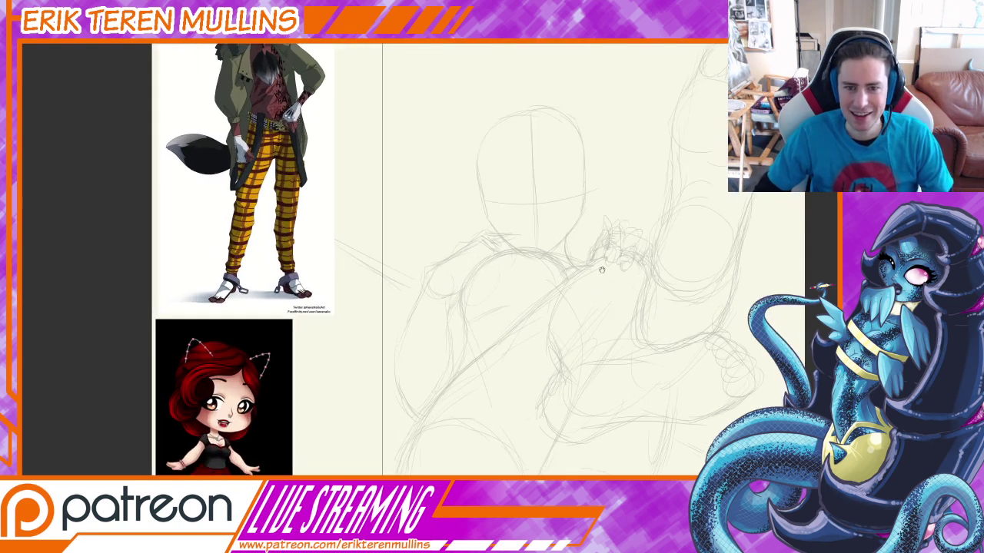
pyautogui.moveTo(589, 272); pyautogui.dragTo(583, 374)
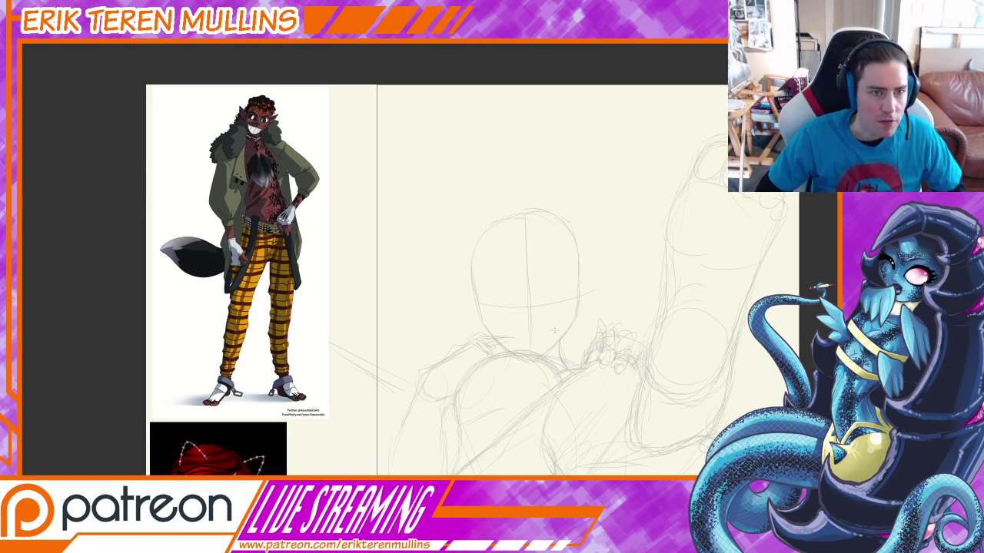
pyautogui.moveTo(520, 341); pyautogui.dragTo(504, 347)
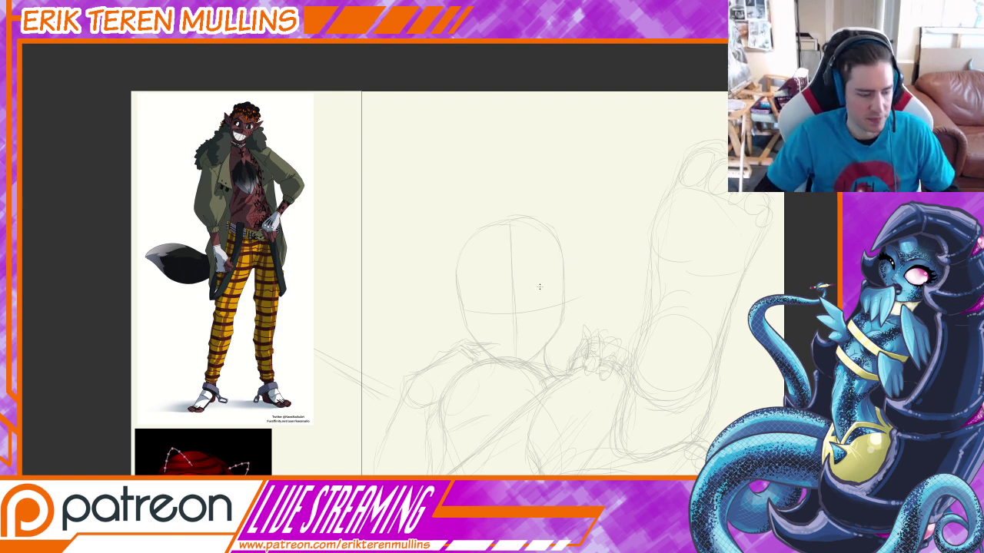
pyautogui.hotkey('ctrl', '+')
pyautogui.moveTo(498, 318); pyautogui.dragTo(541, 360)
pyautogui.moveTo(584, 330); pyautogui.dragTo(563, 310)
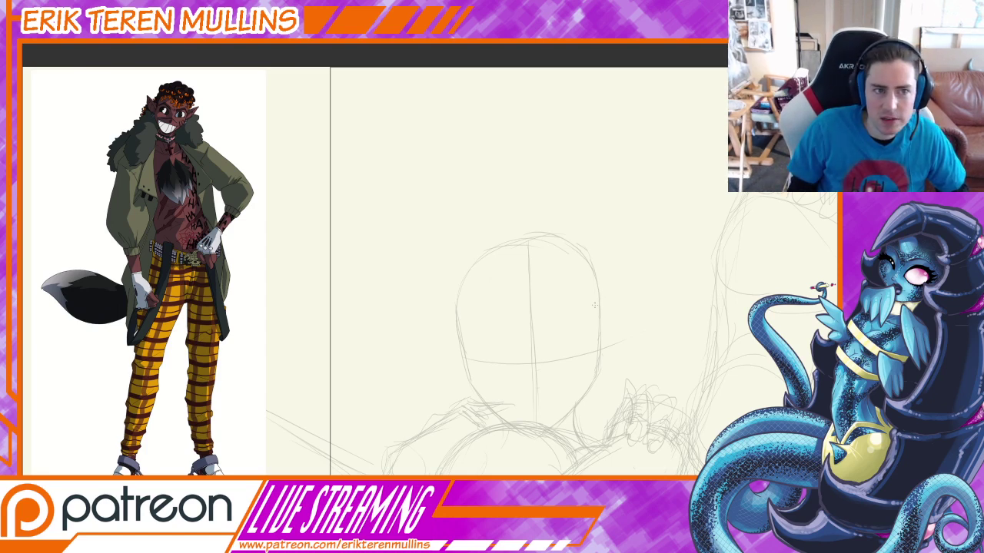
pyautogui.moveTo(591, 345)
pyautogui.mouseDown()
pyautogui.moveTo(562, 244)
pyautogui.moveTo(582, 301)
pyautogui.mouseUp()
pyautogui.scroll(-2, 582, 329)
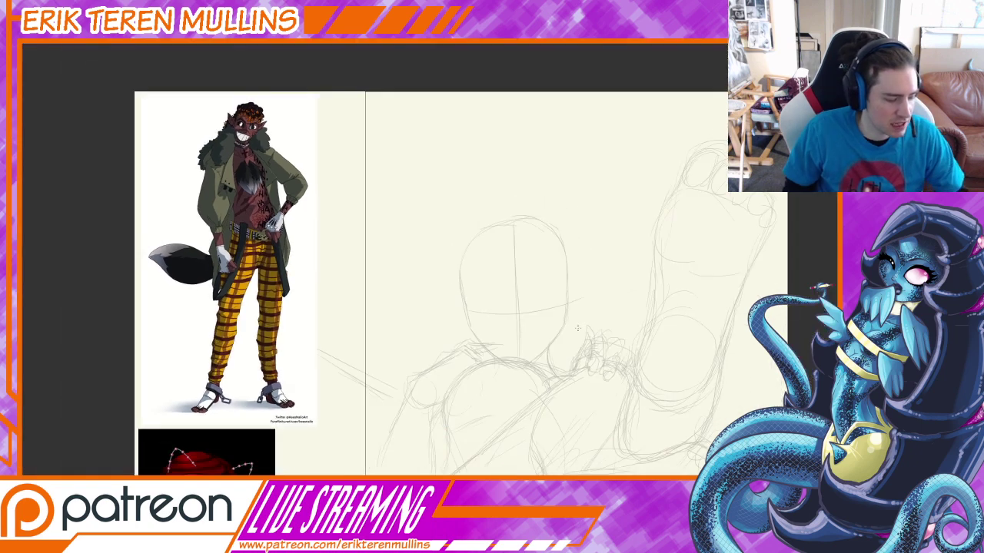
# Sketch two long, pointed elf-like ears extending outward from both sides of the figure's head near the horizontal guide line.
pyautogui.moveTo(612, 348); pyautogui.dragTo(617, 315)
pyautogui.moveTo(478, 383); pyautogui.dragTo(463, 290)
pyautogui.moveTo(462, 379); pyautogui.dragTo(454, 281)
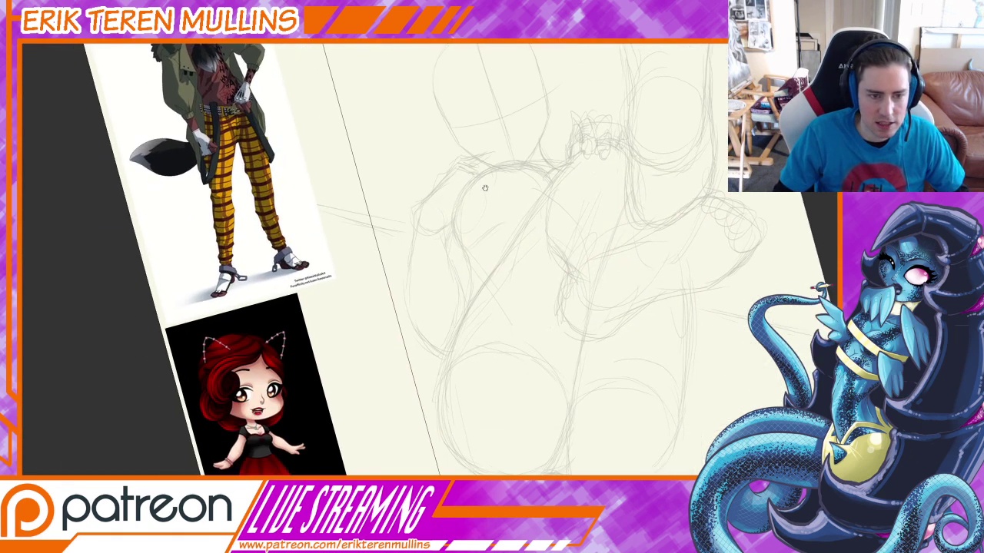
pyautogui.moveTo(473, 107); pyautogui.dragTo(485, 315)
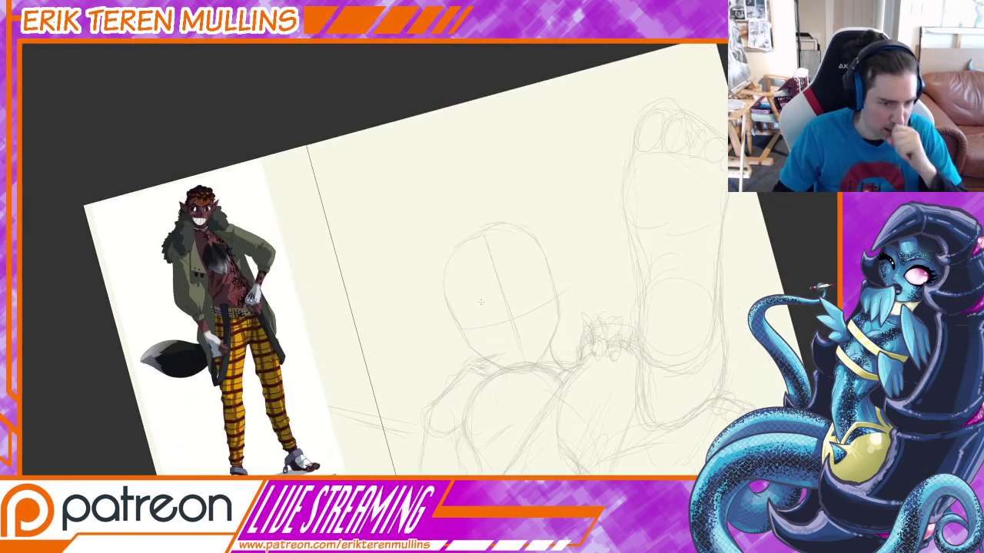
pyautogui.moveTo(544, 261); pyautogui.dragTo(552, 264)
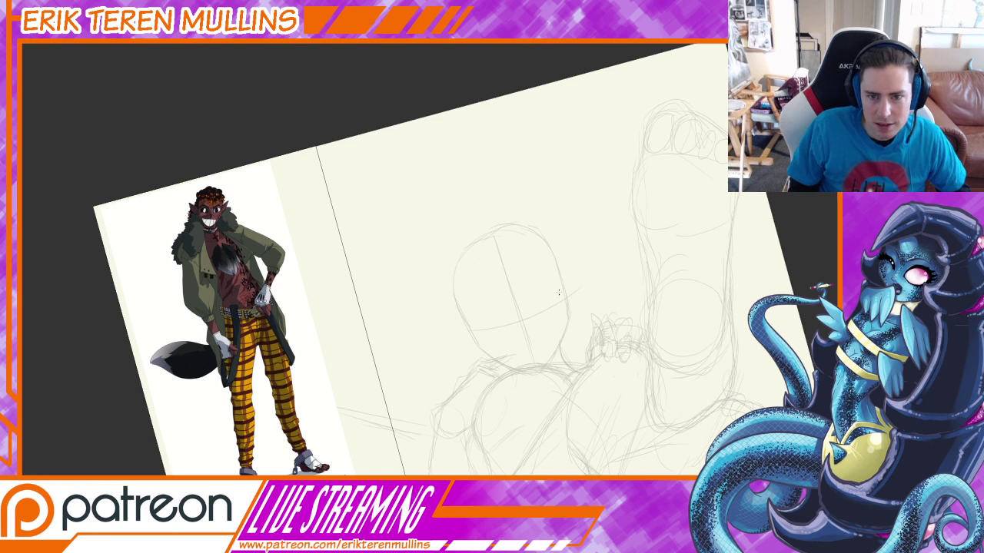
pyautogui.moveTo(623, 263); pyautogui.dragTo(559, 290)
pyautogui.moveTo(619, 262); pyautogui.dragTo(573, 308)
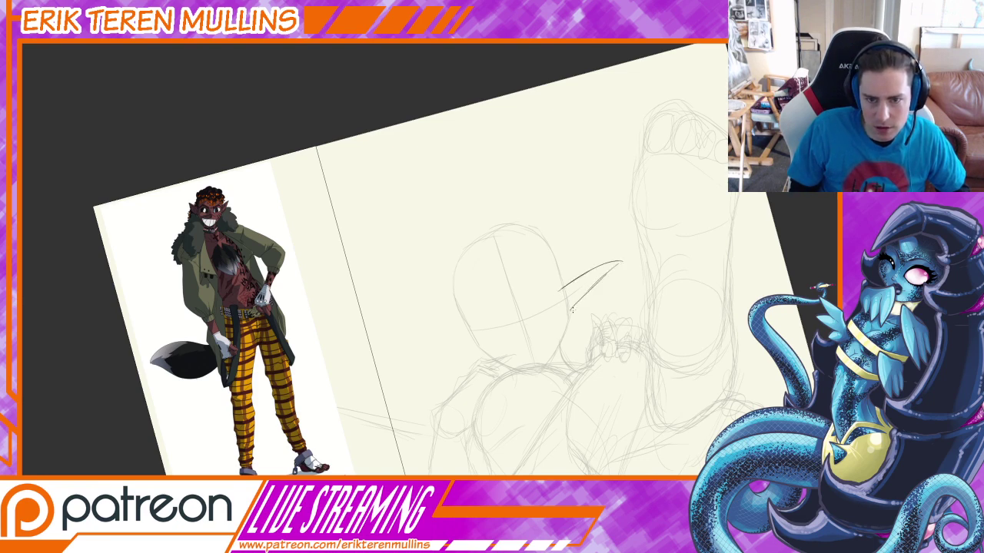
pyautogui.moveTo(462, 329)
pyautogui.mouseDown()
pyautogui.moveTo(398, 360)
pyautogui.moveTo(472, 350)
pyautogui.moveTo(398, 355)
pyautogui.mouseUp()
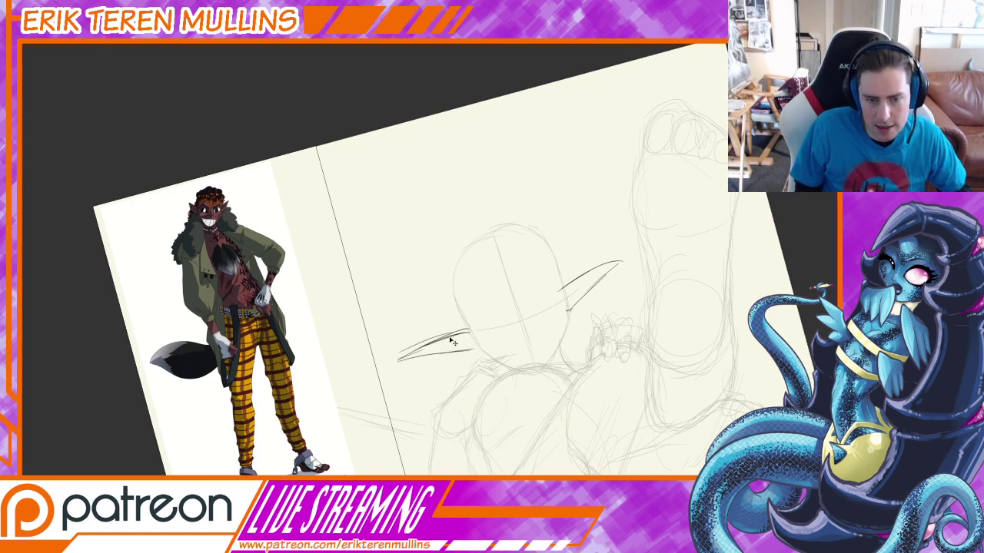
pyautogui.hotkey('ctrl', 'z')
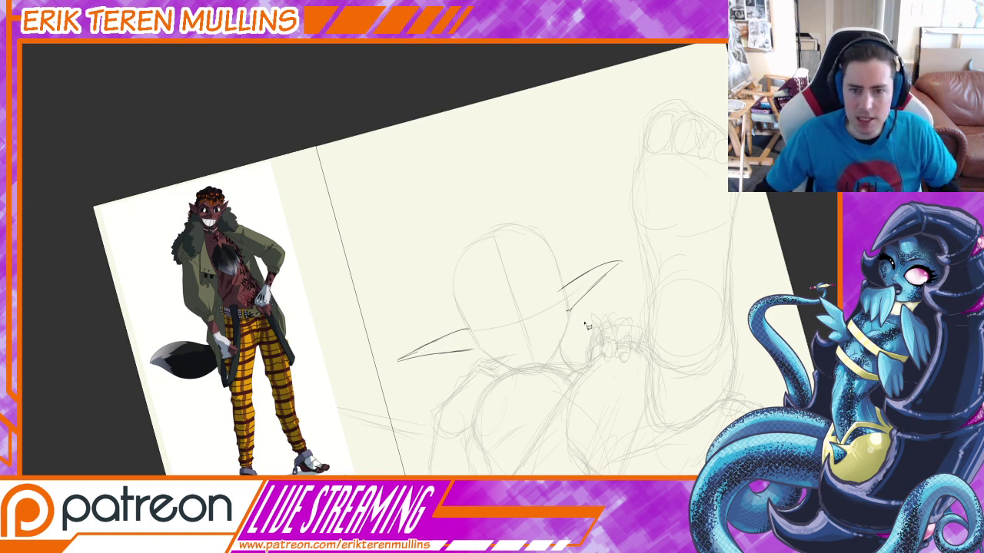
pyautogui.moveTo(582, 249)
pyautogui.mouseDown()
pyautogui.moveTo(607, 323)
pyautogui.moveTo(586, 311)
pyautogui.moveTo(575, 327)
pyautogui.moveTo(582, 298)
pyautogui.mouseUp()
pyautogui.hotkey('ctrl', 'd')
pyautogui.moveTo(671, 309); pyautogui.dragTo(648, 361)
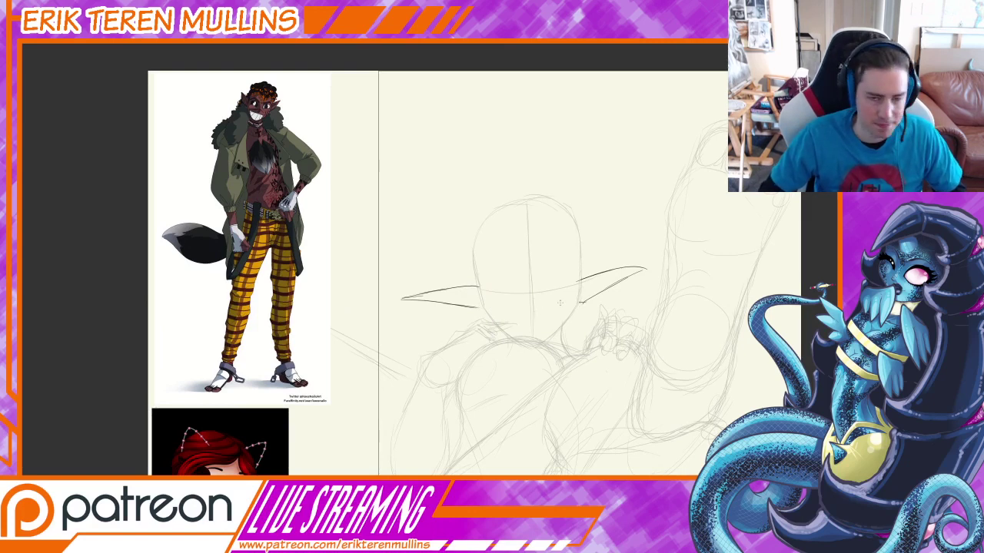
pyautogui.moveTo(569, 311); pyautogui.dragTo(557, 340)
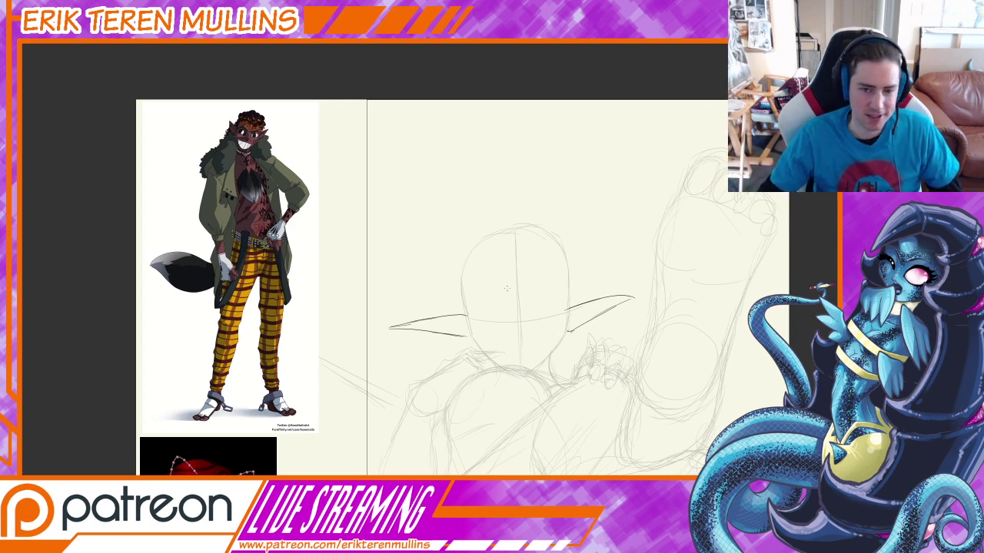
pyautogui.moveTo(555, 332)
pyautogui.mouseDown()
pyautogui.moveTo(542, 348)
pyautogui.moveTo(515, 253)
pyautogui.moveTo(523, 300)
pyautogui.moveTo(522, 288)
pyautogui.mouseUp()
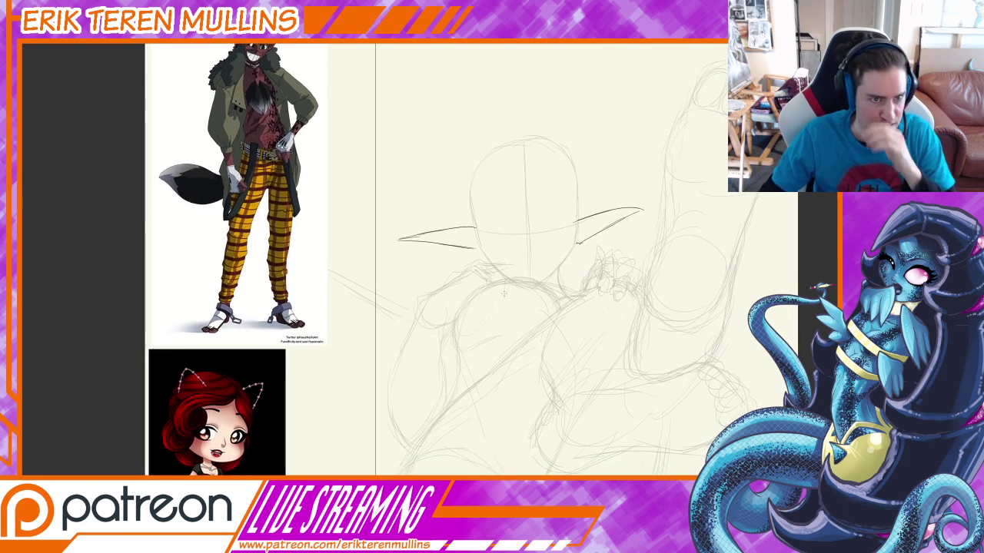
pyautogui.moveTo(509, 278)
pyautogui.mouseDown()
pyautogui.moveTo(538, 219)
pyautogui.moveTo(546, 167)
pyautogui.mouseUp()
# Try to block in the first arcs of a curled tail around the rounded forms at the figure's lower end.
pyautogui.hotkey('ctrl', '-')
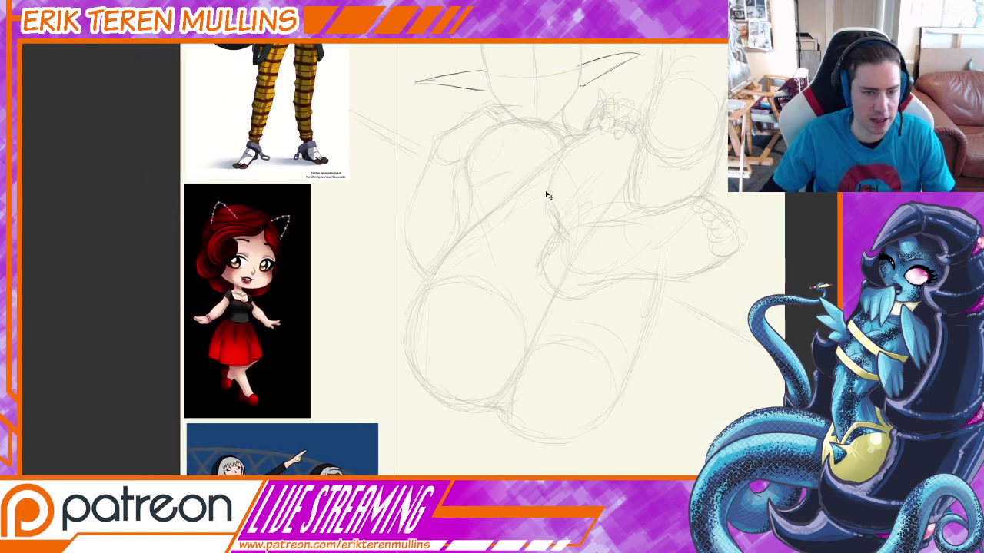
pyautogui.moveTo(521, 277); pyautogui.dragTo(540, 343)
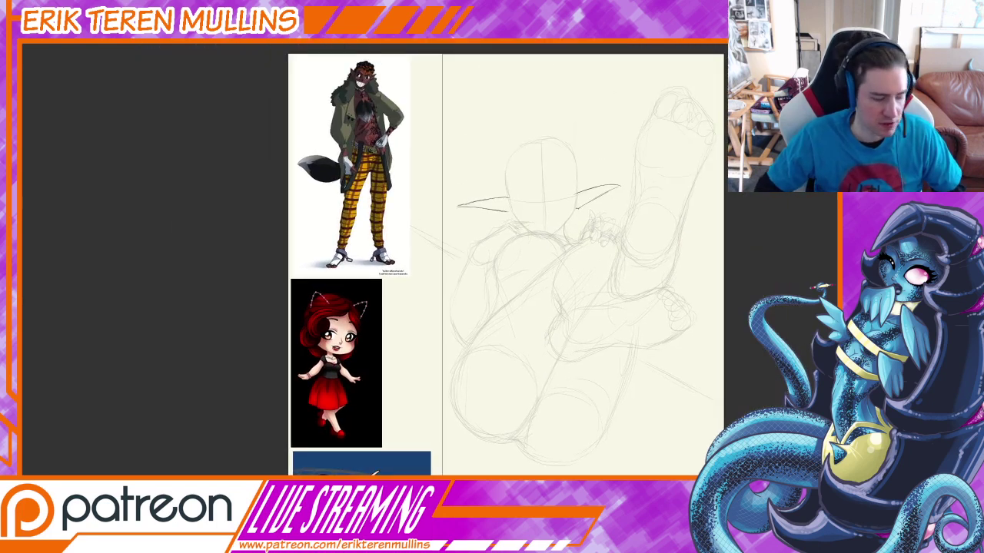
pyautogui.moveTo(519, 418); pyautogui.dragTo(511, 403)
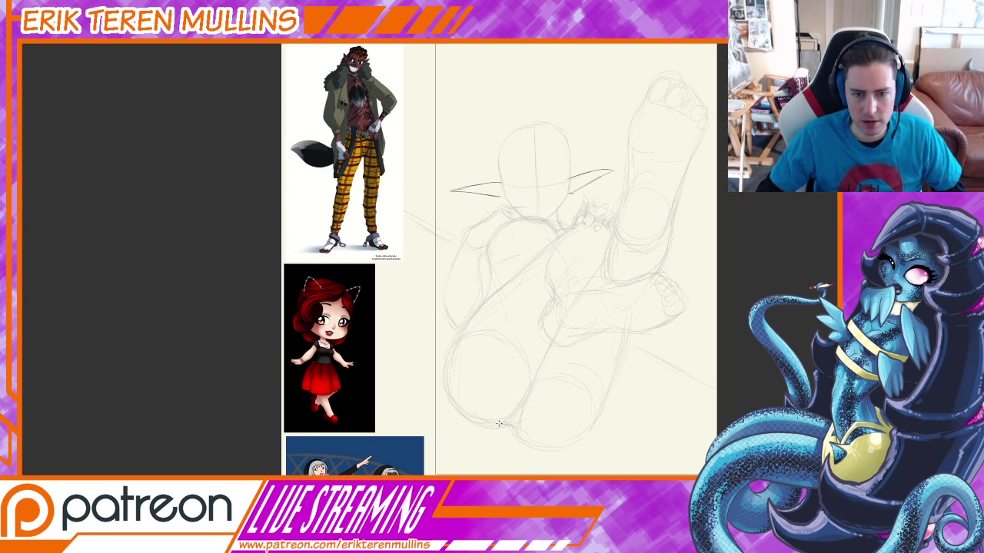
pyautogui.moveTo(499, 426)
pyautogui.mouseDown()
pyautogui.moveTo(513, 382)
pyautogui.moveTo(554, 397)
pyautogui.moveTo(549, 367)
pyautogui.mouseUp()
pyautogui.hotkey('ctrl', 'z')
pyautogui.moveTo(554, 374)
pyautogui.mouseDown()
pyautogui.moveTo(637, 371)
pyautogui.moveTo(662, 436)
pyautogui.moveTo(655, 407)
pyautogui.mouseUp()
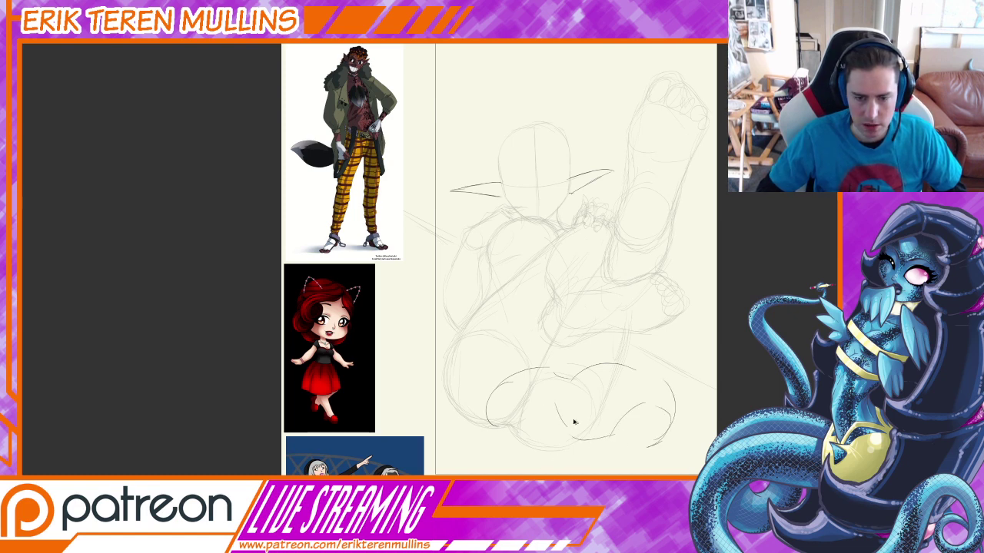
pyautogui.hotkey('ctrl', 'z')
pyautogui.hotkey('ctrl', 'z')
pyautogui.moveTo(494, 431); pyautogui.dragTo(553, 445)
pyautogui.hotkey('ctrl', 'z')
# Sketch a thick, sweeping tail with loose overlapping curves across the lower part of the figure, curling back at its far end.
pyautogui.moveTo(485, 407)
pyautogui.mouseDown()
pyautogui.moveTo(550, 443)
pyautogui.moveTo(580, 390)
pyautogui.moveTo(602, 409)
pyautogui.mouseUp()
pyautogui.moveTo(482, 418); pyautogui.dragTo(537, 446)
pyautogui.moveTo(517, 454); pyautogui.dragTo(579, 408)
pyautogui.moveTo(555, 422)
pyautogui.mouseDown()
pyautogui.moveTo(666, 419)
pyautogui.moveTo(660, 455)
pyautogui.moveTo(604, 459)
pyautogui.mouseUp()
pyautogui.moveTo(527, 375)
pyautogui.mouseDown()
pyautogui.moveTo(640, 362)
pyautogui.moveTo(657, 465)
pyautogui.moveTo(626, 462)
pyautogui.mouseUp()
pyautogui.moveTo(660, 375); pyautogui.dragTo(692, 461)
pyautogui.moveTo(587, 363); pyautogui.dragTo(667, 350)
pyautogui.moveTo(503, 399); pyautogui.dragTo(562, 348)
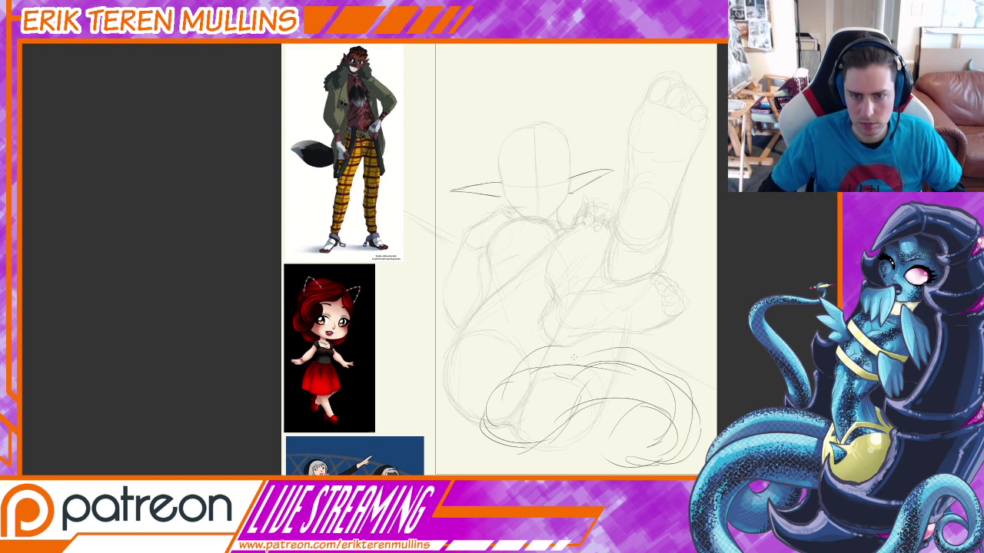
pyautogui.hotkey('ctrl', 'z')
pyautogui.moveTo(509, 375)
pyautogui.mouseDown()
pyautogui.moveTo(599, 357)
pyautogui.moveTo(673, 405)
pyautogui.mouseUp()
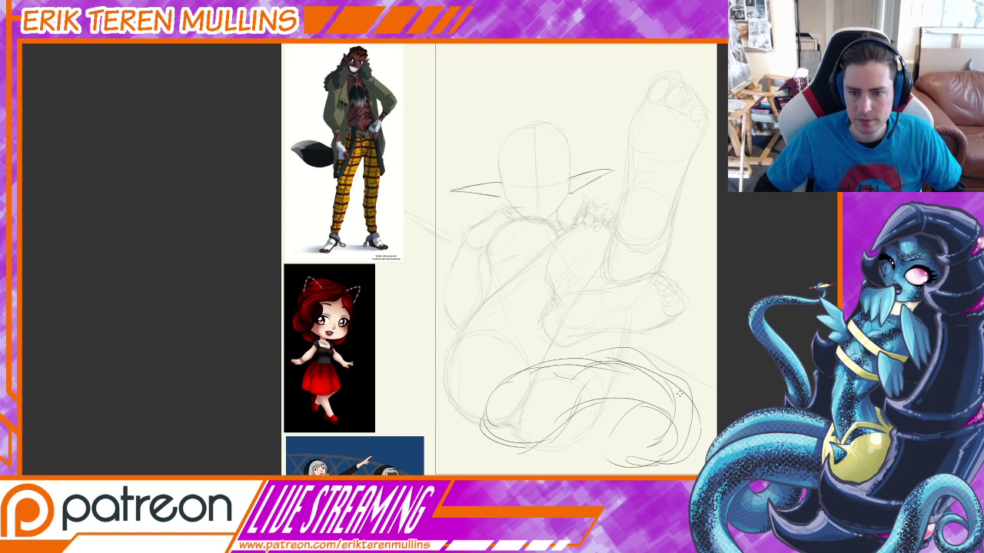
# Erase the surplus overlapping lines inside the rough tail and redraw its outer contour more cleanly.
pyautogui.moveTo(592, 362)
pyautogui.mouseDown()
pyautogui.moveTo(555, 396)
pyautogui.moveTo(646, 389)
pyautogui.moveTo(646, 442)
pyautogui.moveTo(636, 433)
pyautogui.moveTo(615, 455)
pyautogui.moveTo(562, 400)
pyautogui.moveTo(520, 424)
pyautogui.moveTo(579, 437)
pyautogui.moveTo(515, 463)
pyautogui.mouseUp()
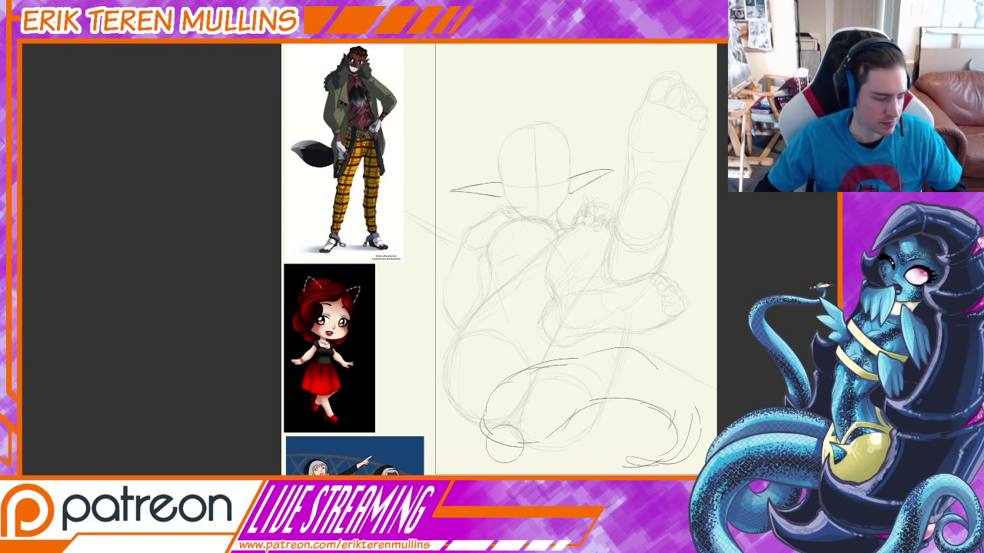
pyautogui.press('b')
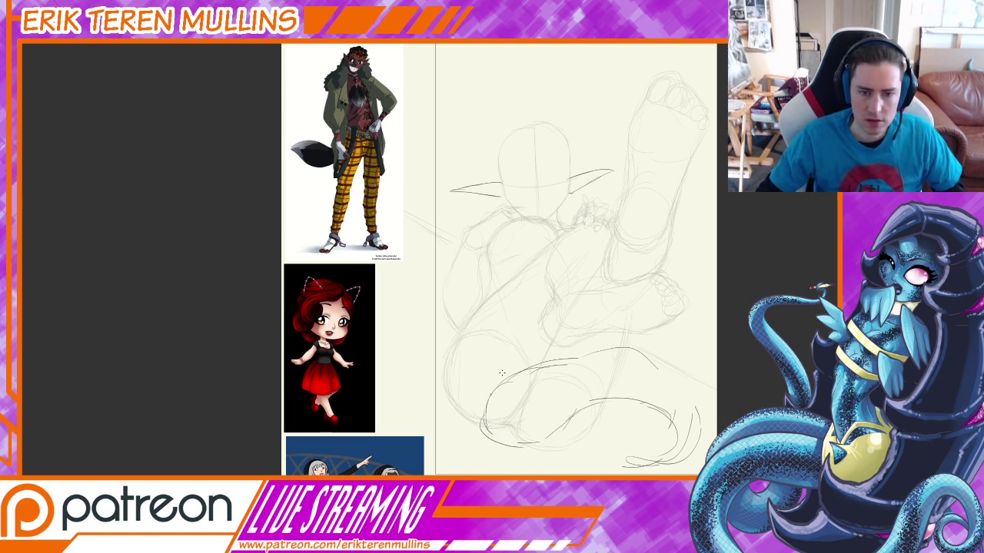
pyautogui.moveTo(491, 389)
pyautogui.mouseDown()
pyautogui.moveTo(555, 357)
pyautogui.moveTo(606, 350)
pyautogui.moveTo(680, 378)
pyautogui.moveTo(696, 450)
pyautogui.moveTo(624, 463)
pyautogui.mouseUp()
pyautogui.moveTo(512, 372); pyautogui.dragTo(510, 375)
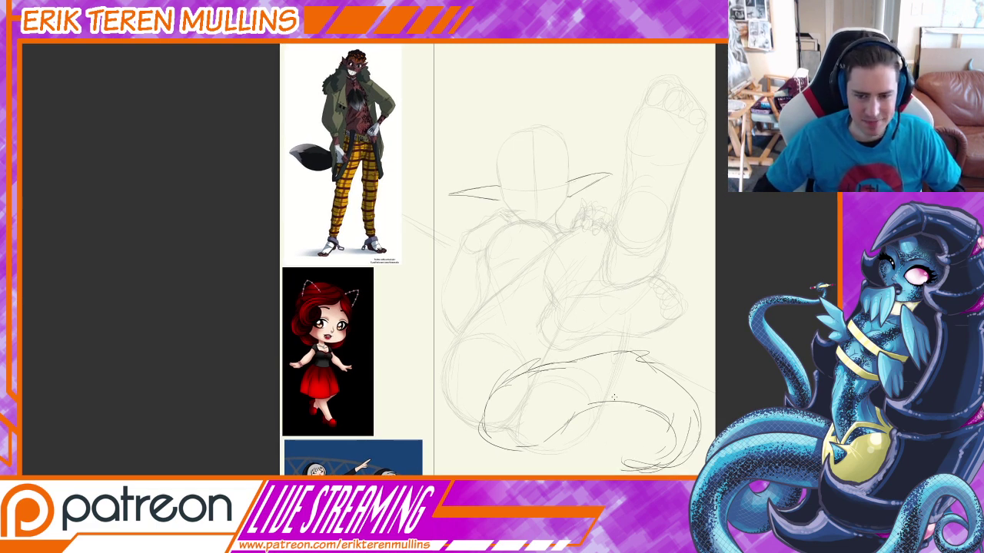
# Erase the rough tail and redraw its outline with short, broken fur strokes ending in a spiral tip.
pyautogui.press('e')
pyautogui.moveTo(674, 435)
pyautogui.mouseDown()
pyautogui.moveTo(670, 449)
pyautogui.moveTo(634, 463)
pyautogui.moveTo(509, 402)
pyautogui.moveTo(584, 402)
pyautogui.moveTo(560, 389)
pyautogui.mouseUp()
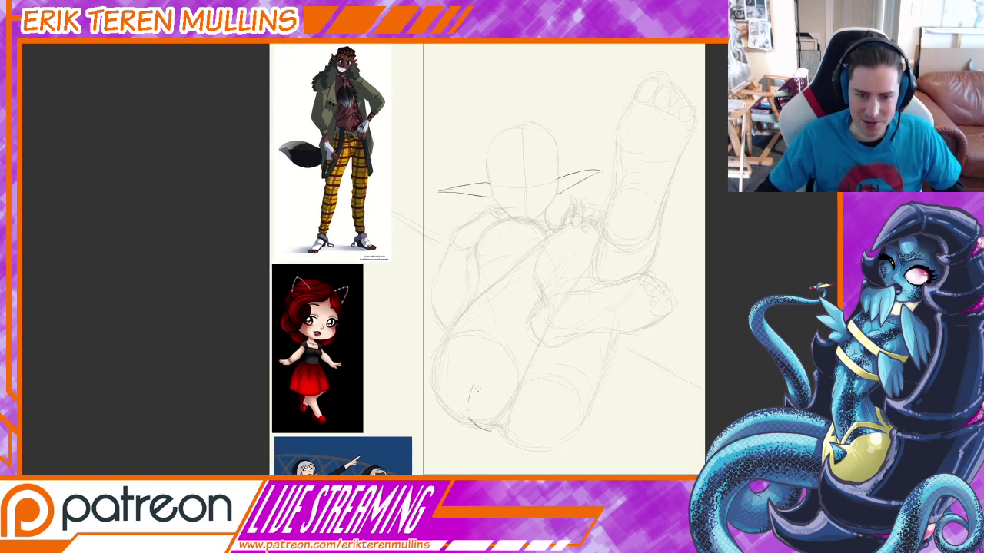
pyautogui.moveTo(477, 389); pyautogui.dragTo(478, 364)
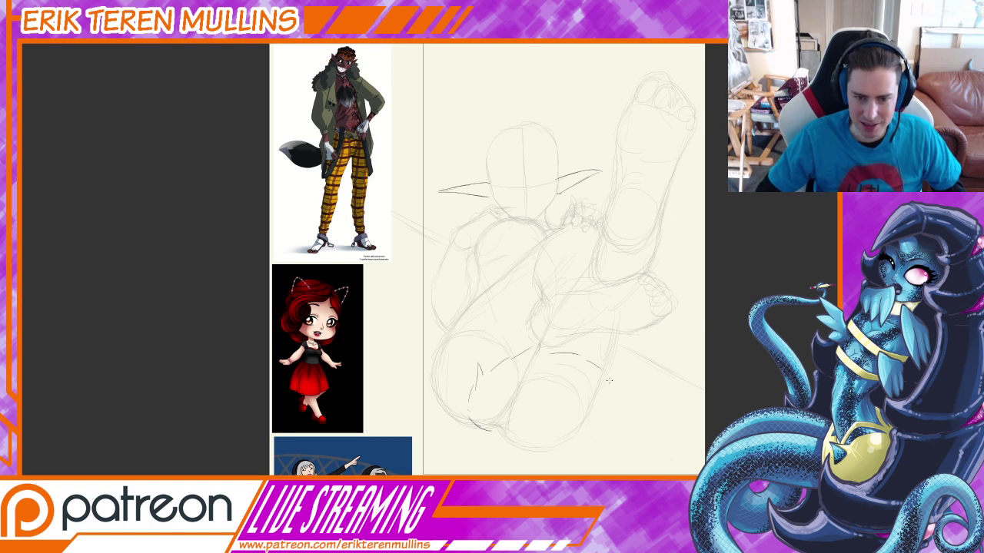
pyautogui.moveTo(607, 378); pyautogui.dragTo(632, 383)
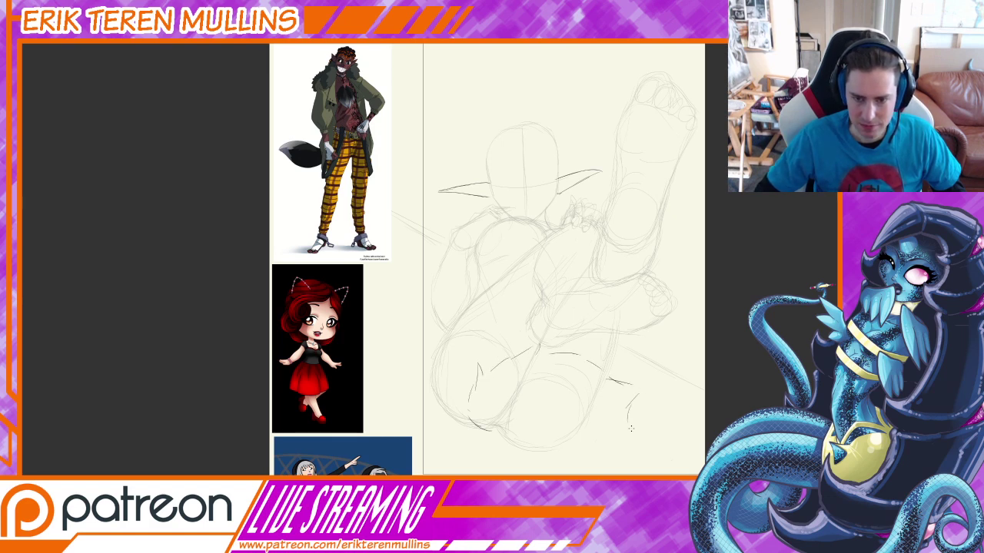
pyautogui.moveTo(630, 428)
pyautogui.mouseDown()
pyautogui.moveTo(663, 428)
pyautogui.moveTo(677, 455)
pyautogui.mouseUp()
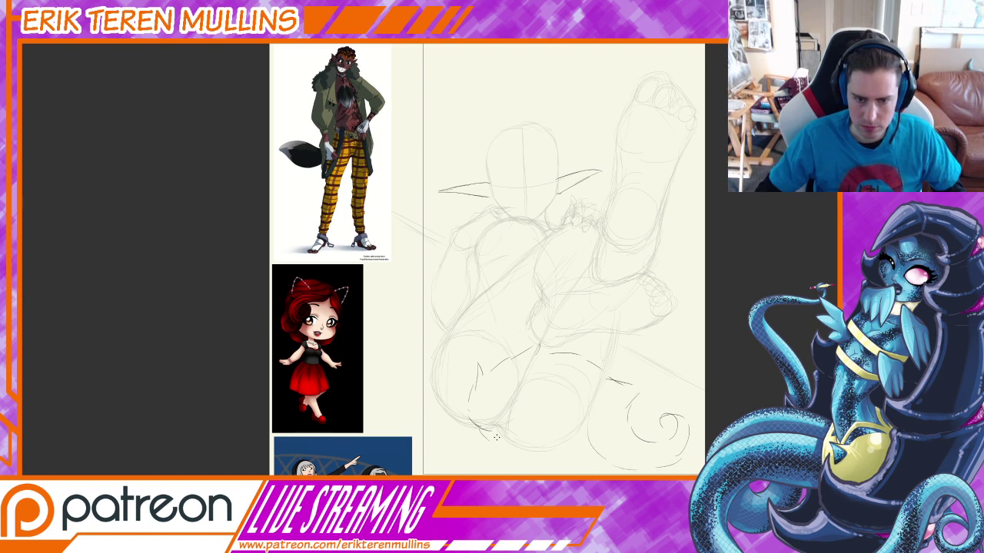
# Reduce the eraser size and clean up the stray strokes at the tail's lower bend, between the two rounded forms.
pyautogui.press('e')
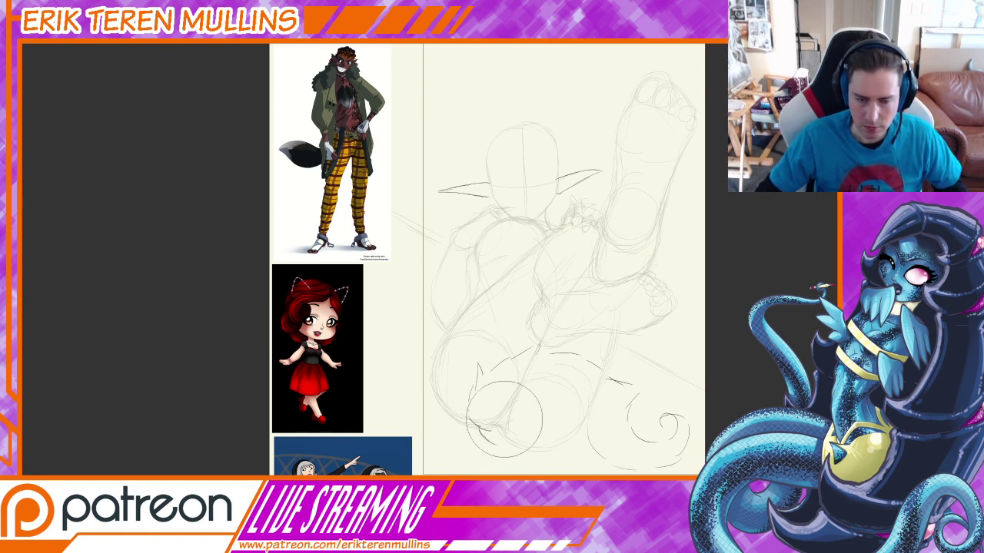
pyautogui.press('[')
pyautogui.press('[')
pyautogui.press('[')
pyautogui.press('[')
pyautogui.press('[')
pyautogui.press('[')
pyautogui.press('[')
pyautogui.press('[')
pyautogui.moveTo(495, 432); pyautogui.dragTo(486, 423)
pyautogui.press('b')
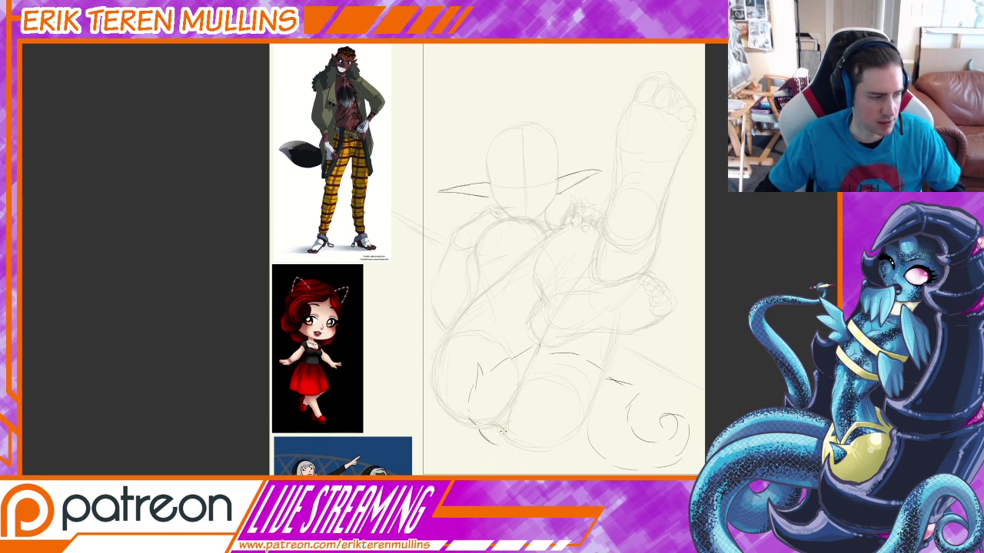
# Sketch the tail's inner fold from the lower bend and strengthen the underside curve leading to the spiral tip.
pyautogui.moveTo(533, 445); pyautogui.dragTo(511, 436)
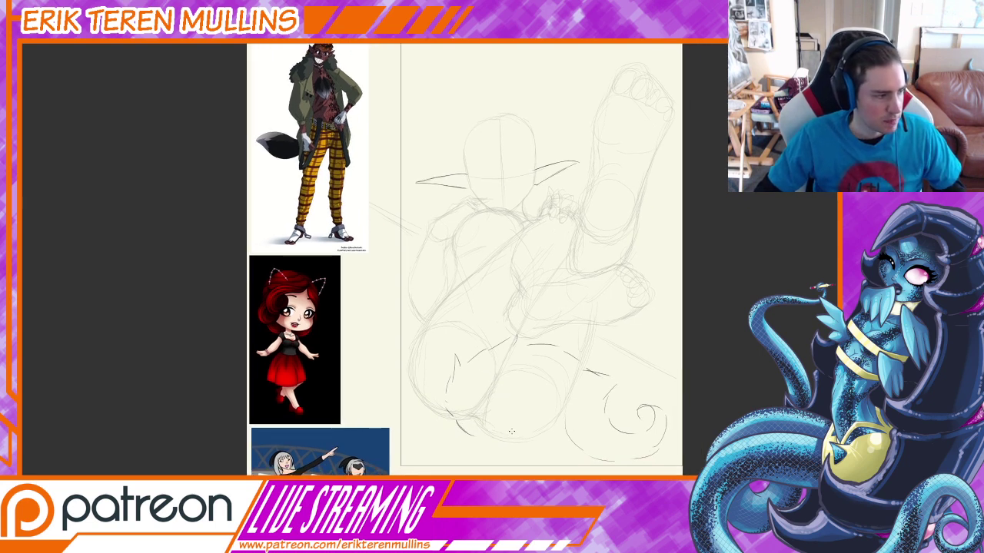
pyautogui.moveTo(493, 434); pyautogui.dragTo(487, 438)
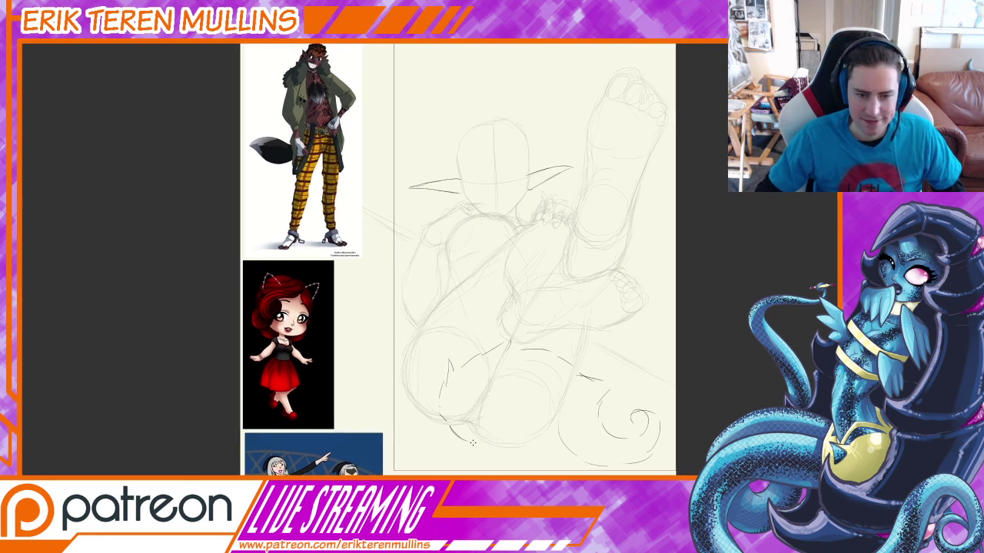
pyautogui.moveTo(470, 441); pyautogui.dragTo(527, 411)
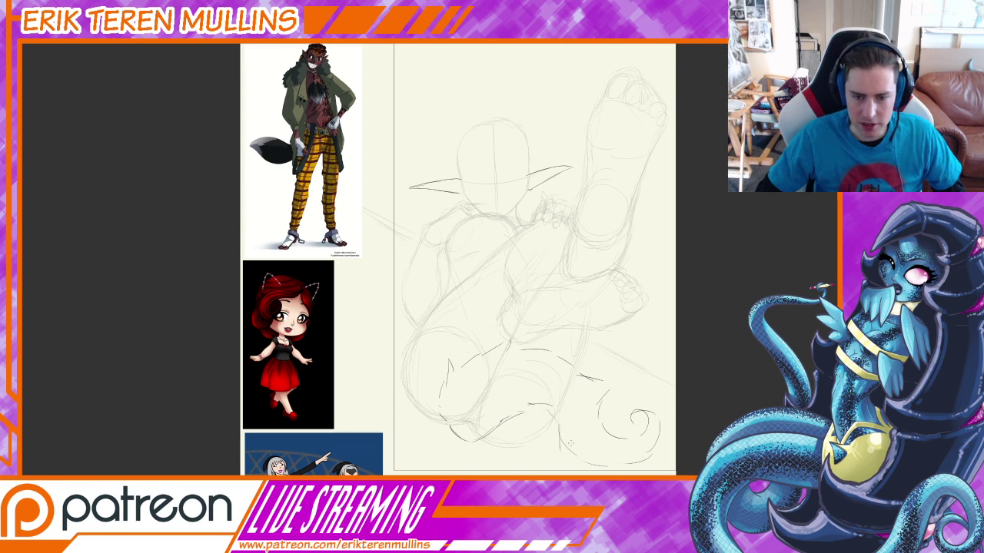
pyautogui.moveTo(571, 443)
pyautogui.mouseDown()
pyautogui.moveTo(596, 461)
pyautogui.moveTo(627, 462)
pyautogui.mouseUp()
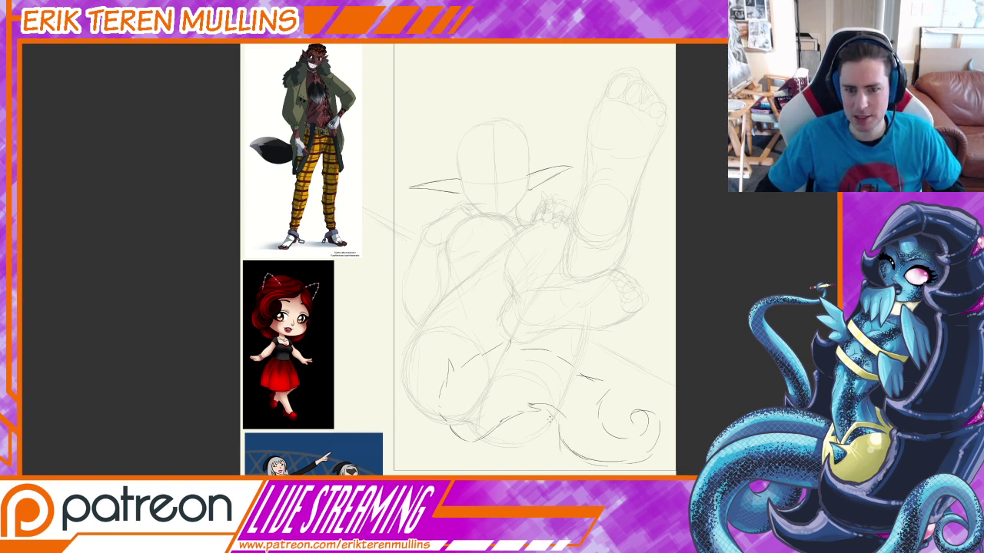
pyautogui.moveTo(570, 448); pyautogui.dragTo(649, 459)
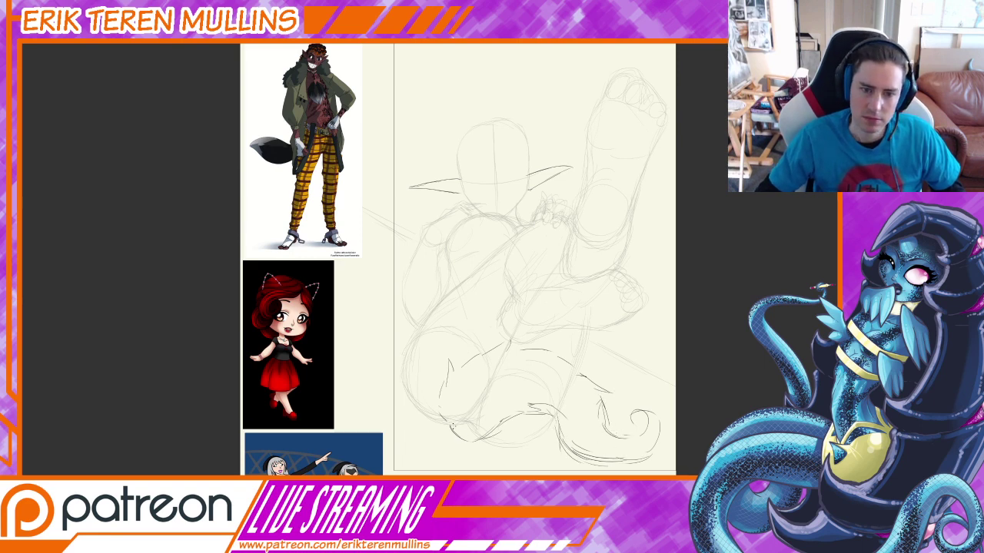
# Add further fur strokes along the tail's inner fold and reinforce the lower edge near the curled tip.
pyautogui.moveTo(531, 341); pyautogui.dragTo(564, 374, button='middle')
pyautogui.moveTo(489, 428)
pyautogui.mouseDown()
pyautogui.moveTo(486, 453)
pyautogui.moveTo(564, 388)
pyautogui.mouseUp()
pyautogui.moveTo(563, 389)
pyautogui.mouseDown()
pyautogui.moveTo(548, 429)
pyautogui.moveTo(608, 421)
pyautogui.mouseUp()
pyautogui.moveTo(615, 465); pyautogui.dragTo(662, 470)
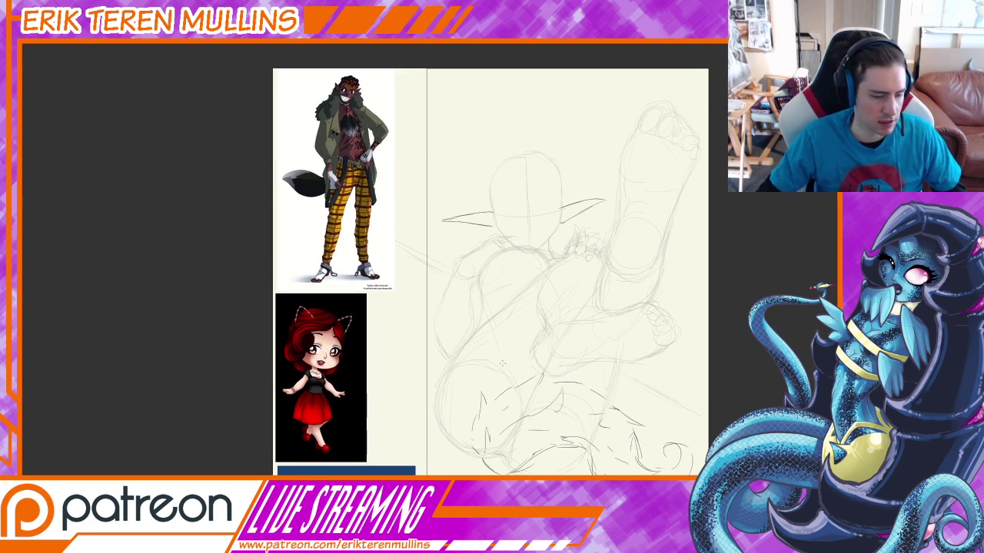
# Sketch two slanted, narrow eye outlines along the face's horizontal guideline, one on each side of the centre line.
pyautogui.moveTo(524, 368); pyautogui.dragTo(540, 377, button='middle')
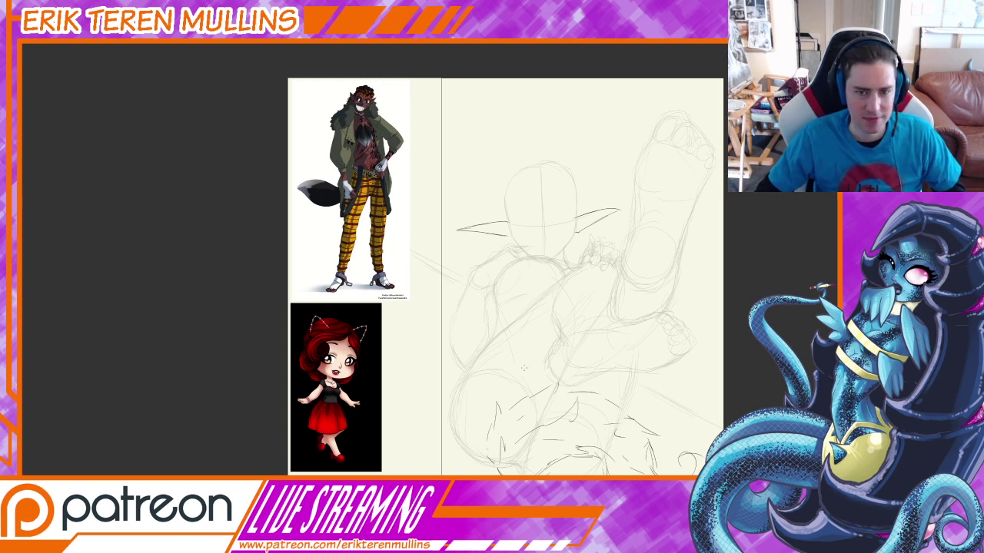
pyautogui.scroll(-1, 553, 287)
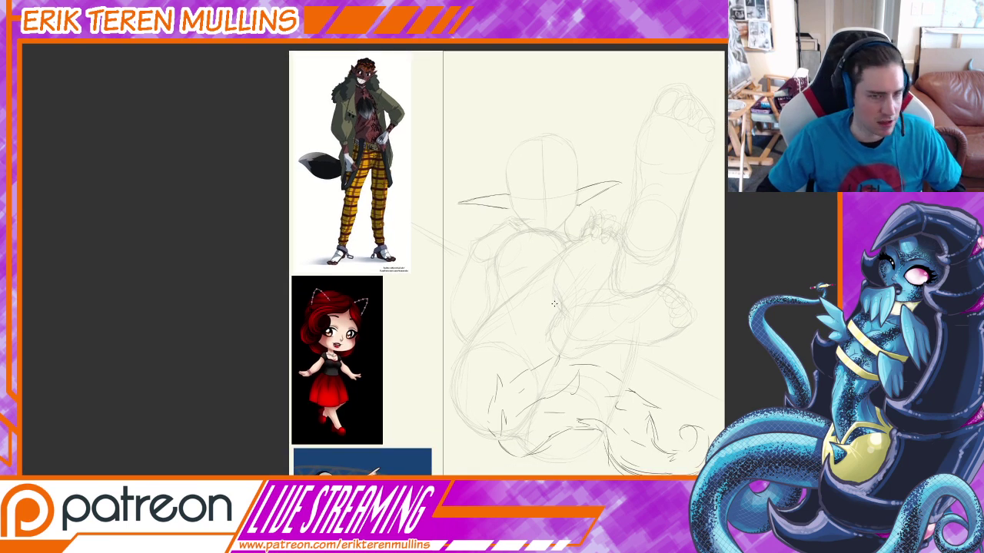
pyautogui.scroll(3, 553, 305)
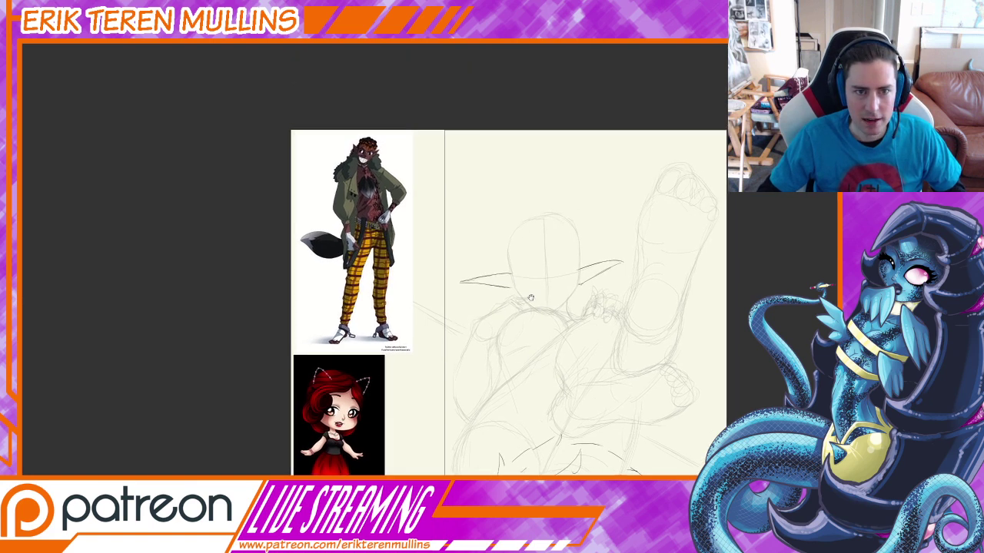
pyautogui.keyDown('ctrl'); pyautogui.scroll(3, 530, 297); pyautogui.keyUp('ctrl')
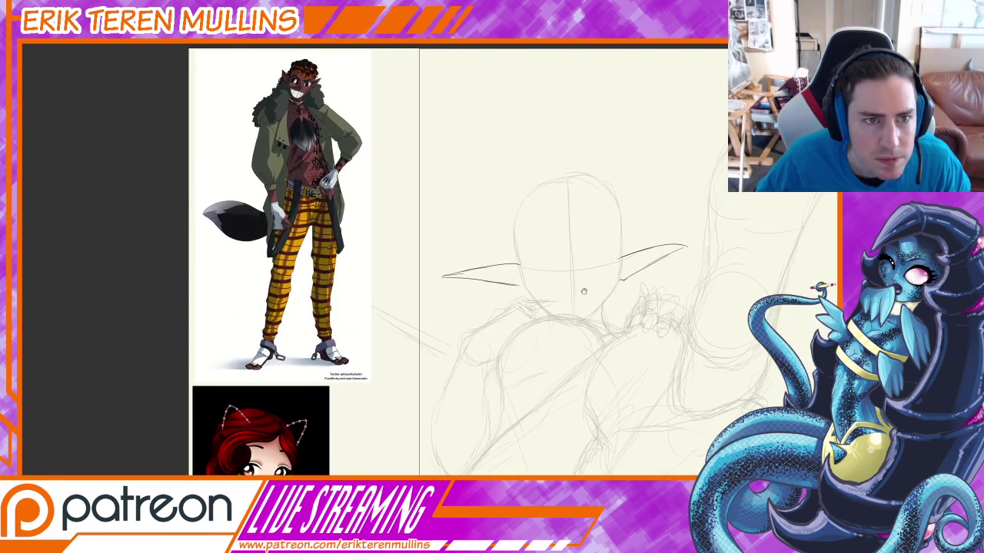
pyautogui.keyDown('ctrl'); pyautogui.scroll(2, 548, 361); pyautogui.keyUp('ctrl')
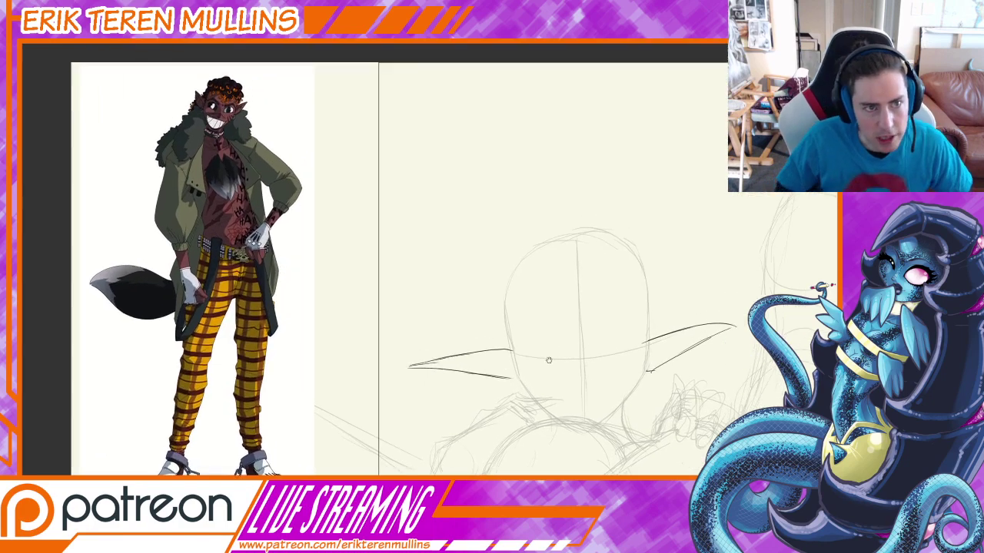
pyautogui.moveTo(549, 361); pyautogui.dragTo(613, 332)
pyautogui.press('r')
pyautogui.moveTo(590, 293)
pyautogui.mouseDown()
pyautogui.moveTo(594, 311)
pyautogui.moveTo(598, 277)
pyautogui.mouseUp()
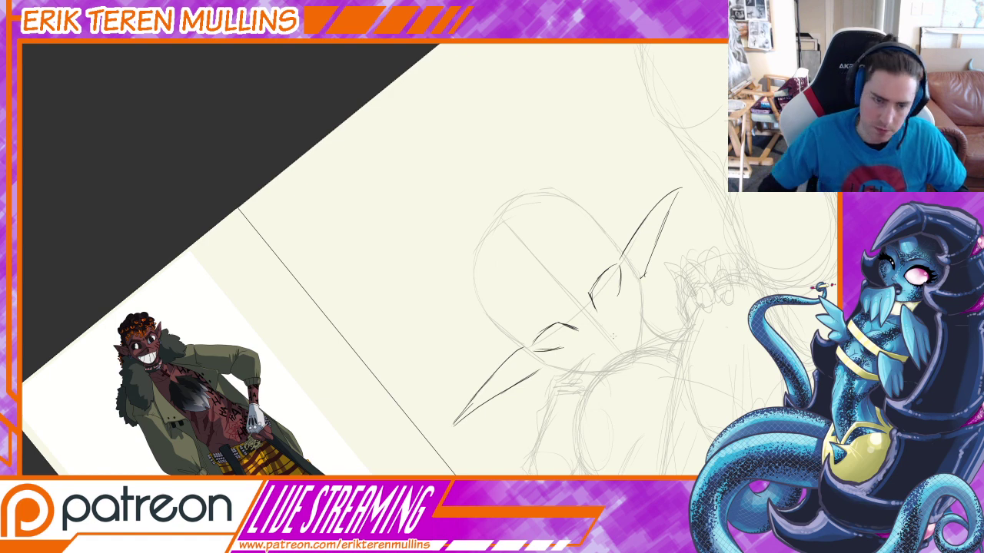
pyautogui.press('r')
pyautogui.moveTo(705, 361)
pyautogui.mouseDown()
pyautogui.moveTo(636, 446)
pyautogui.moveTo(578, 463)
pyautogui.moveTo(528, 429)
pyautogui.mouseUp()
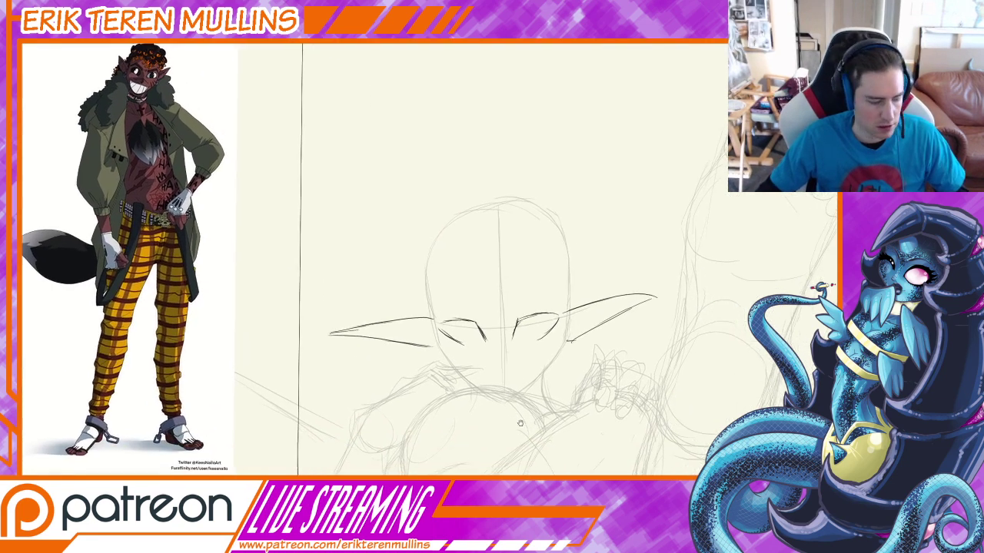
# Select the viewer's-left eye, nudge it slightly toward the centre line, and clear the selection.
pyautogui.moveTo(484, 306)
pyautogui.mouseDown()
pyautogui.moveTo(485, 354)
pyautogui.moveTo(432, 333)
pyautogui.moveTo(458, 308)
pyautogui.mouseUp()
pyautogui.keyDown('ctrl'); pyautogui.moveTo(461, 326); pyautogui.dragTo(468, 325); pyautogui.keyUp('ctrl')
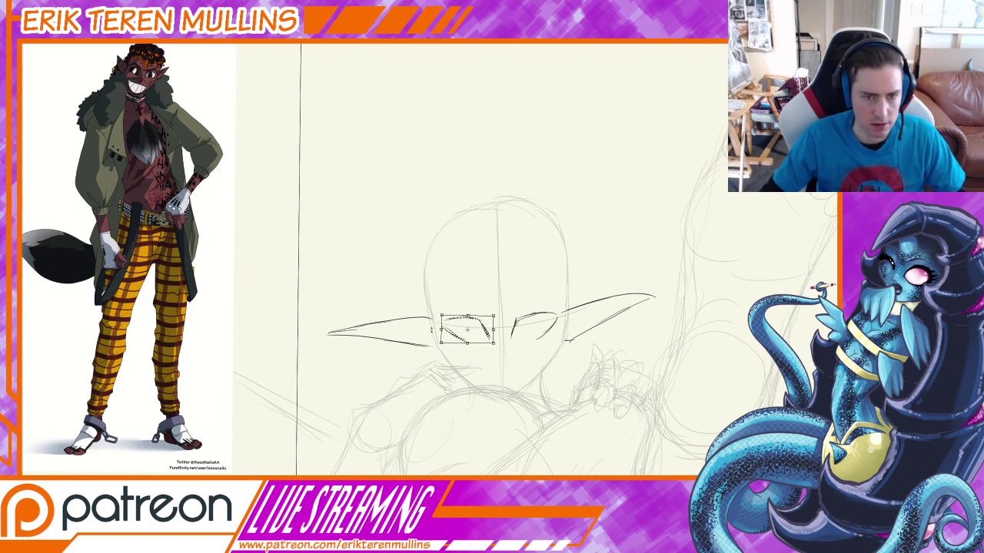
pyautogui.hotkey('ctrl', 't')
pyautogui.press('Return')
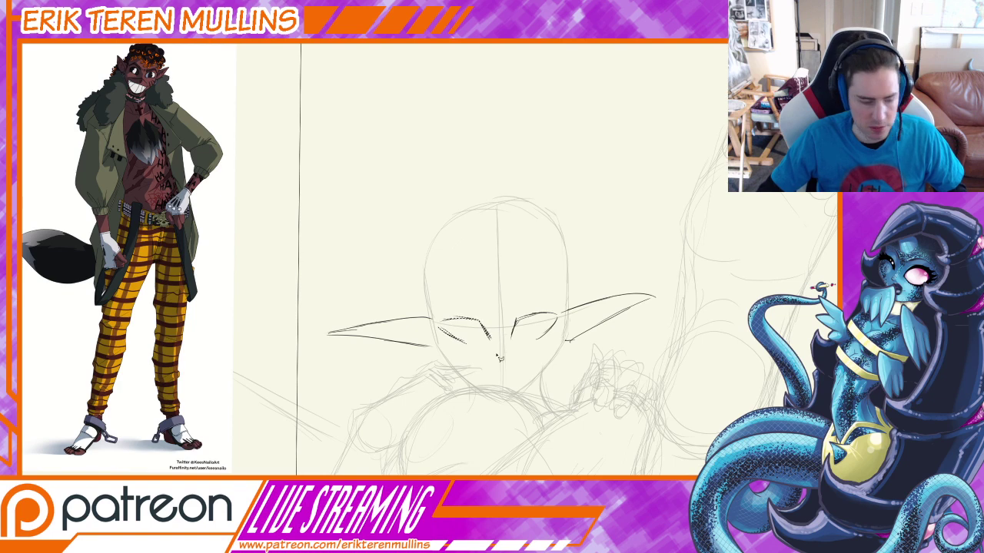
pyautogui.hotkey('ctrl', 'd')
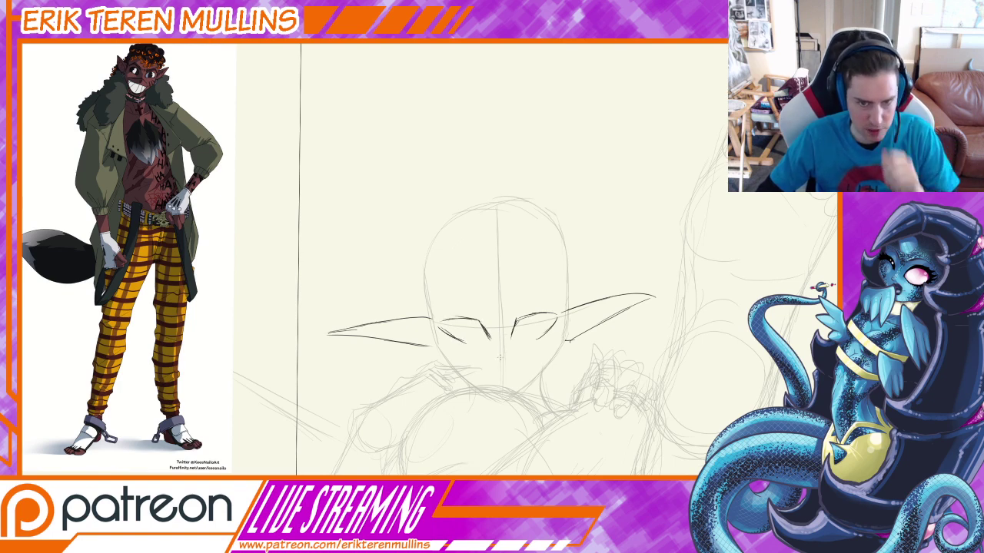
# Sketch a small nose with two short nostril marks on the centre line below the eyes.
pyautogui.moveTo(507, 355)
pyautogui.mouseDown()
pyautogui.moveTo(518, 342)
pyautogui.moveTo(510, 360)
pyautogui.moveTo(457, 324)
pyautogui.mouseUp()
pyautogui.hotkey('ctrl', '+')
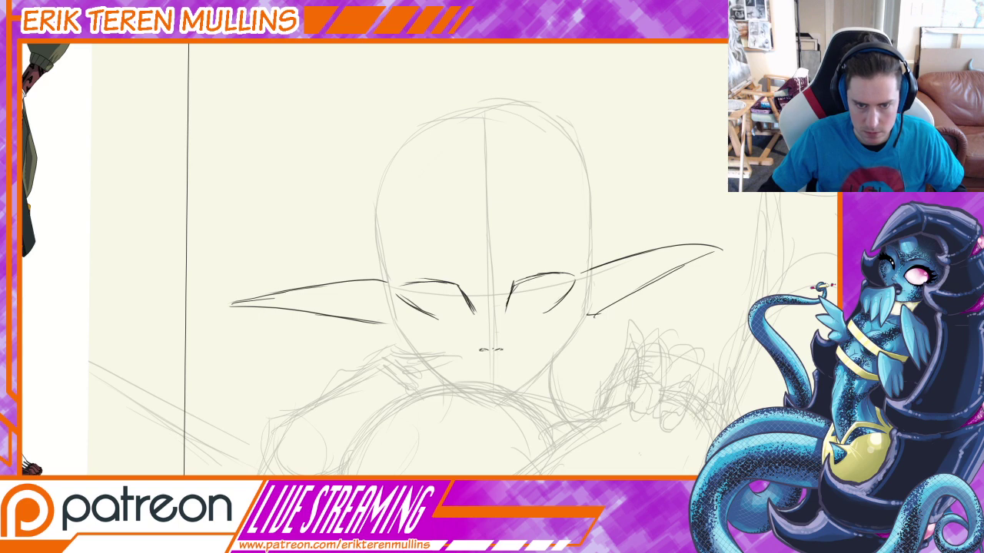
pyautogui.moveTo(536, 320); pyautogui.dragTo(567, 326)
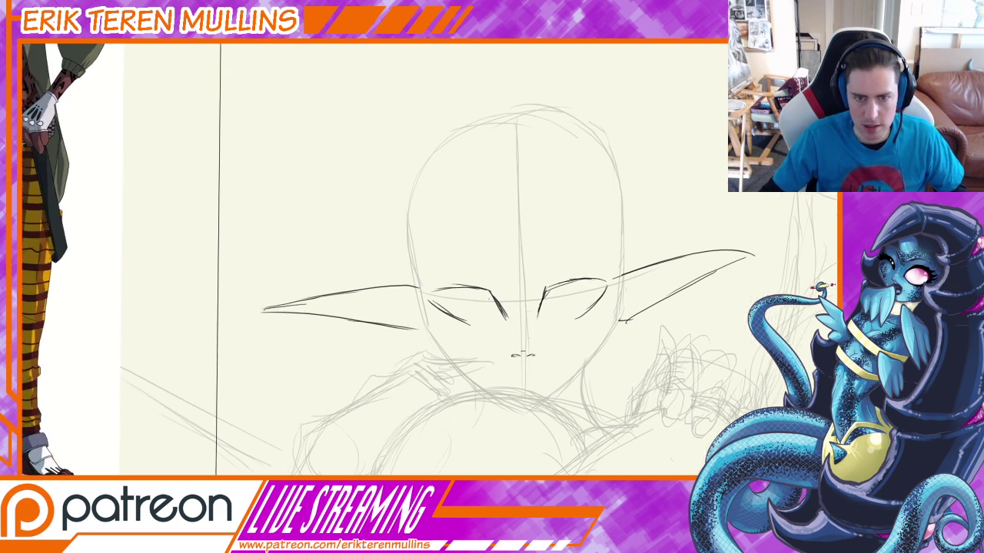
# Thicken the viewer's-left eye outline along its inner edge, upper lid and lower outer lid.
pyautogui.moveTo(490, 290); pyautogui.dragTo(504, 313)
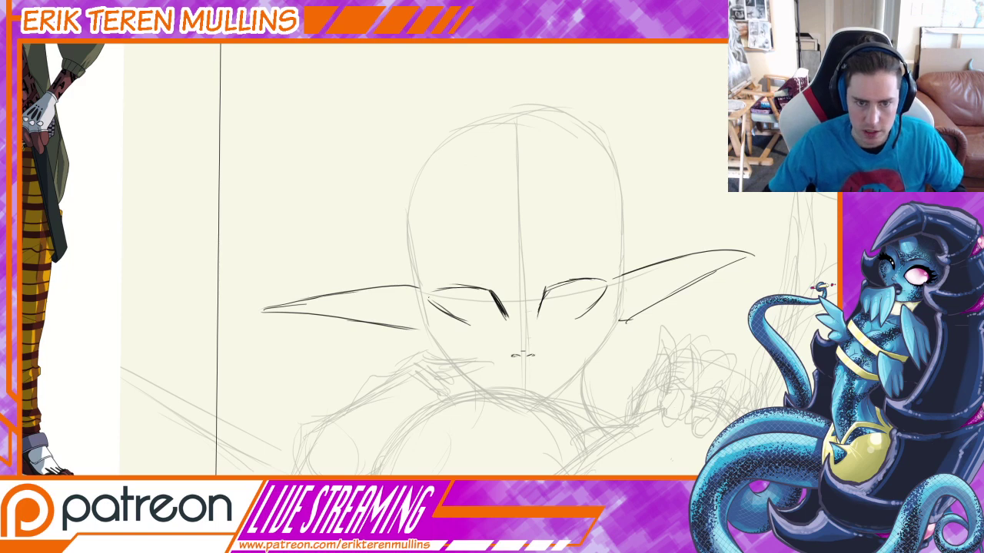
pyautogui.moveTo(429, 295); pyautogui.dragTo(499, 294)
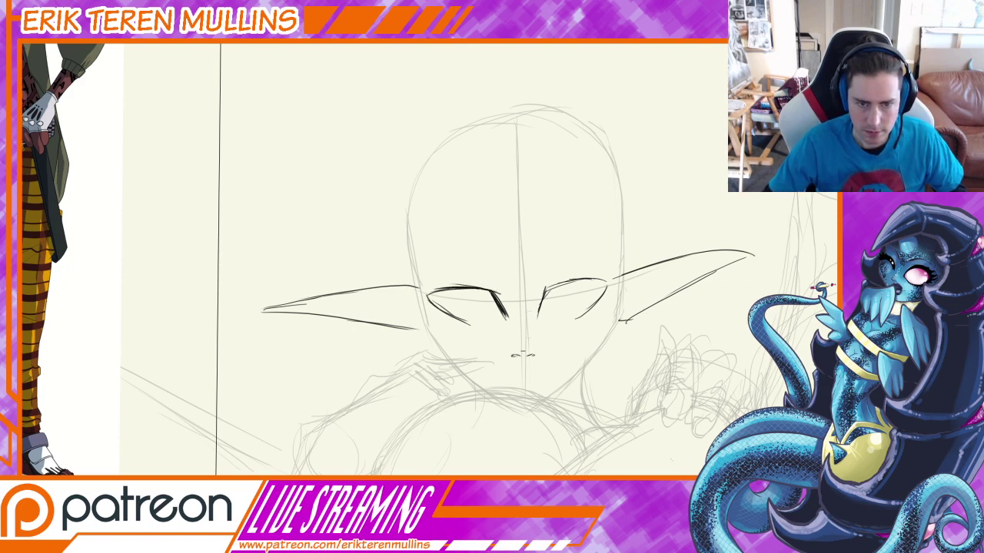
pyautogui.moveTo(428, 300); pyautogui.dragTo(475, 323)
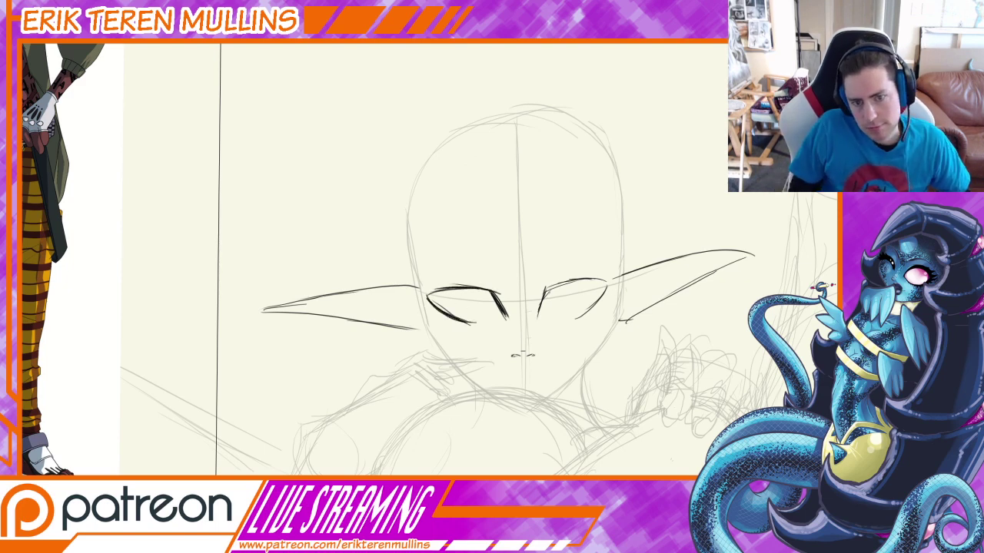
# Redraw the inner edge of the viewer's-right eye with heavier strokes, undoing the unwanted attempts.
pyautogui.moveTo(549, 289); pyautogui.dragTo(540, 317)
pyautogui.moveTo(548, 292); pyautogui.dragTo(539, 314)
pyautogui.hotkey('ctrl', 'z')
pyautogui.hotkey('ctrl', 'z')
pyautogui.moveTo(550, 288)
pyautogui.mouseDown()
pyautogui.moveTo(539, 318)
pyautogui.moveTo(551, 311)
pyautogui.mouseUp()
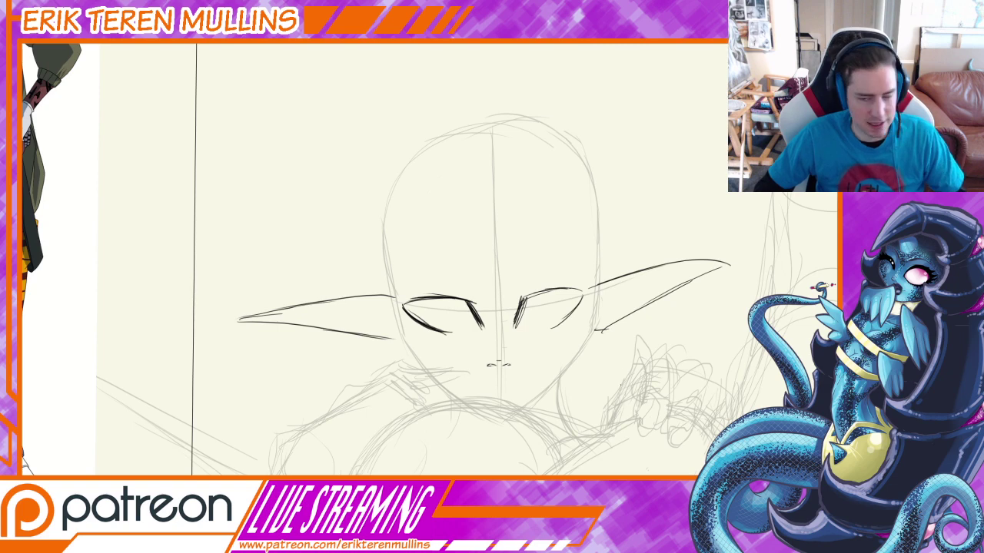
# Darken the viewer's-right eye along its upper lid and outer lower lid, rotating the canvas for the strokes.
pyautogui.press('r')
pyautogui.moveTo(629, 397); pyautogui.dragTo(641, 251)
pyautogui.moveTo(548, 224); pyautogui.dragTo(518, 278)
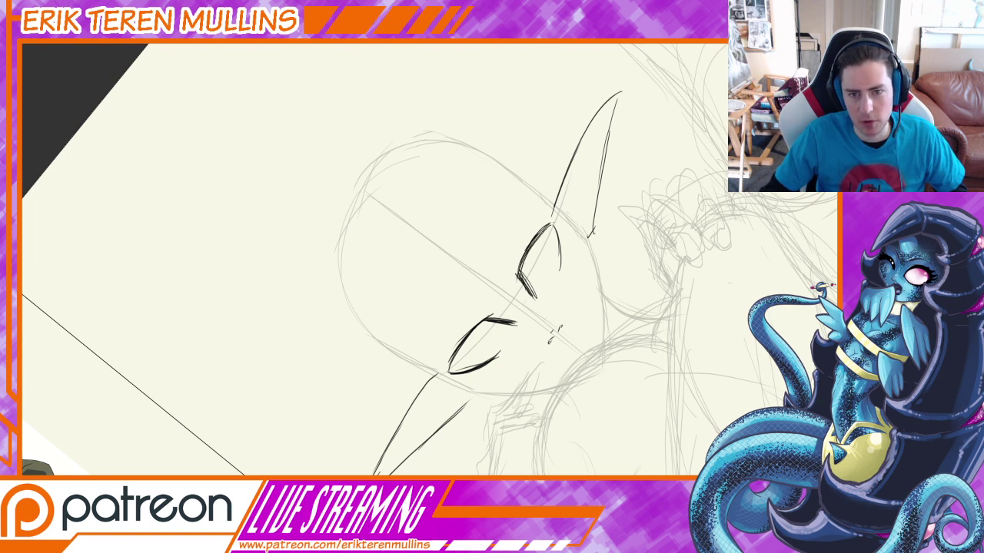
pyautogui.moveTo(552, 224); pyautogui.dragTo(561, 258)
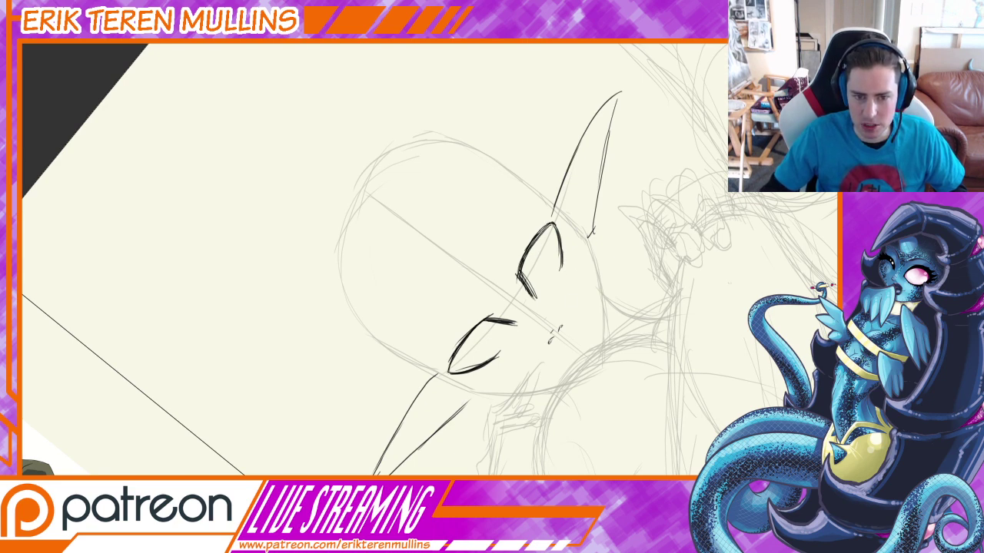
pyautogui.press('r')
pyautogui.moveTo(644, 390); pyautogui.dragTo(535, 470)
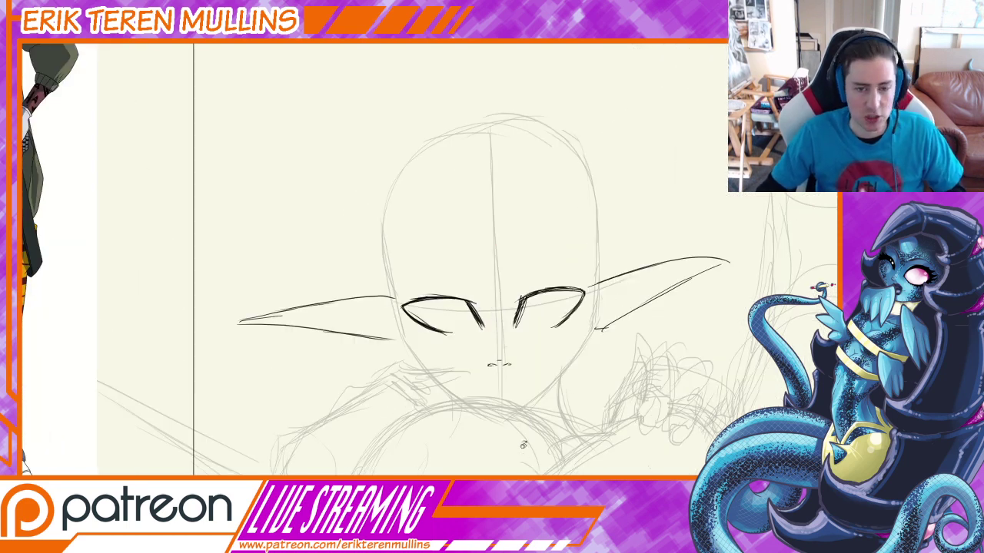
# Strengthen the upper lid of the viewer's-left eye on a rotated canvas and restore the canvas to upright.
pyautogui.press('r')
pyautogui.moveTo(582, 415); pyautogui.dragTo(607, 199)
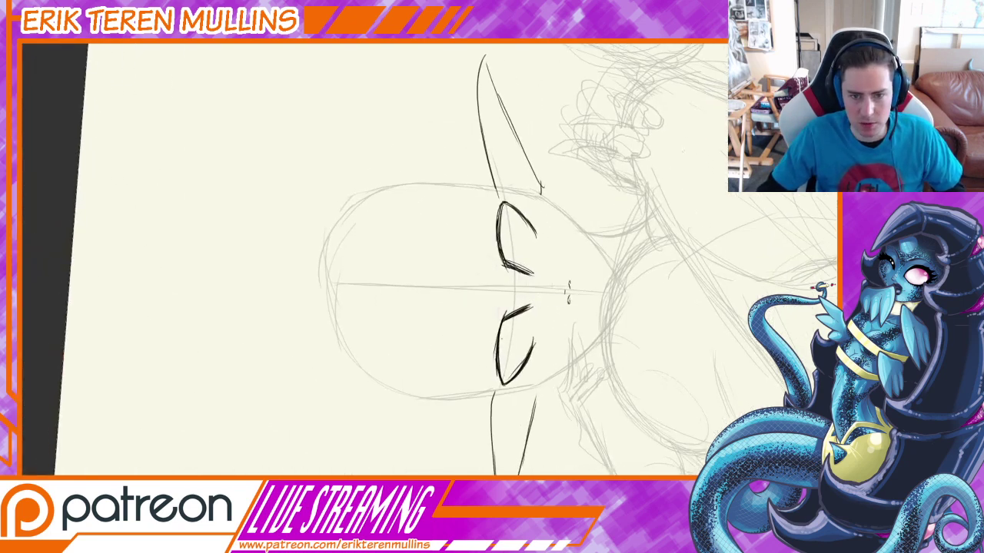
pyautogui.moveTo(504, 319); pyautogui.dragTo(504, 383)
pyautogui.press('r')
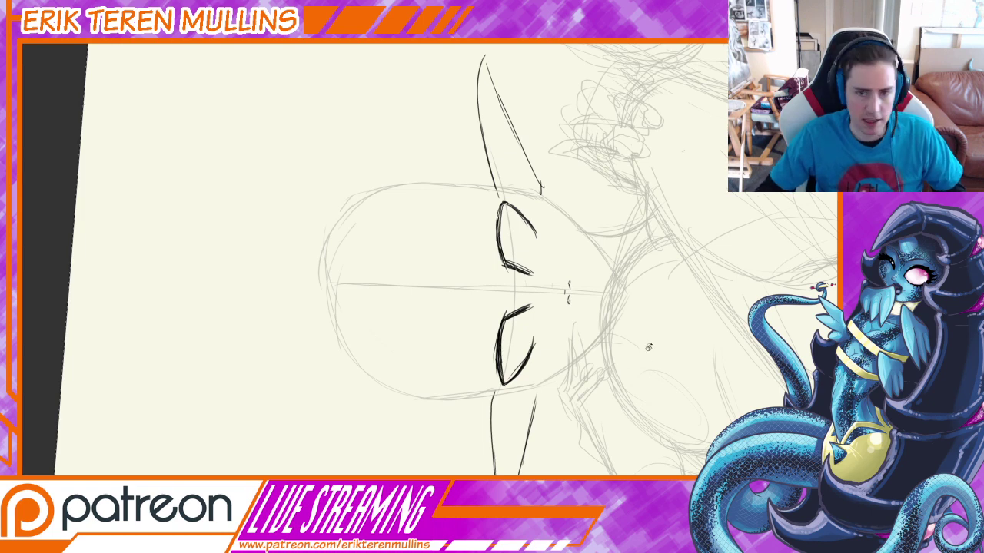
pyautogui.moveTo(644, 359); pyautogui.dragTo(418, 435)
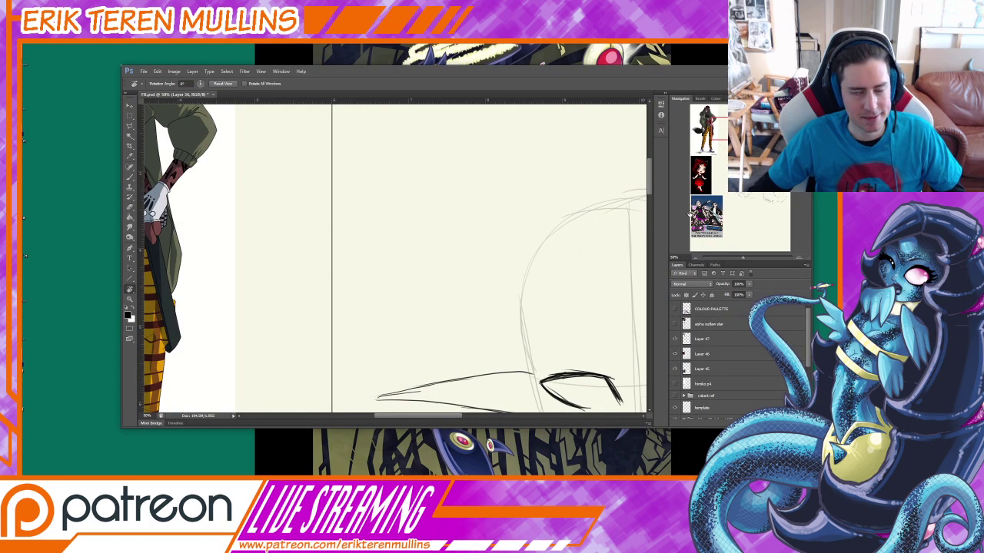
# Return the drawing to the full-screen canvas view without the interface.
pyautogui.moveTo(645, 77); pyautogui.dragTo(648, 87)
pyautogui.press('f')
pyautogui.press('f')
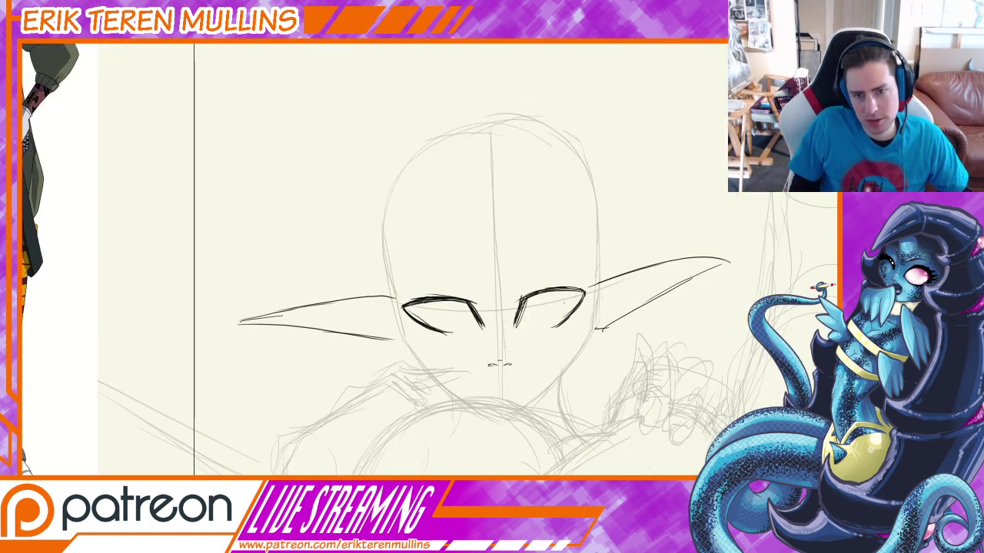
# Sketch the inner folds and short hair strokes inside both pointed ears.
pyautogui.moveTo(604, 304)
pyautogui.mouseDown()
pyautogui.moveTo(557, 307)
pyautogui.moveTo(642, 271)
pyautogui.mouseUp()
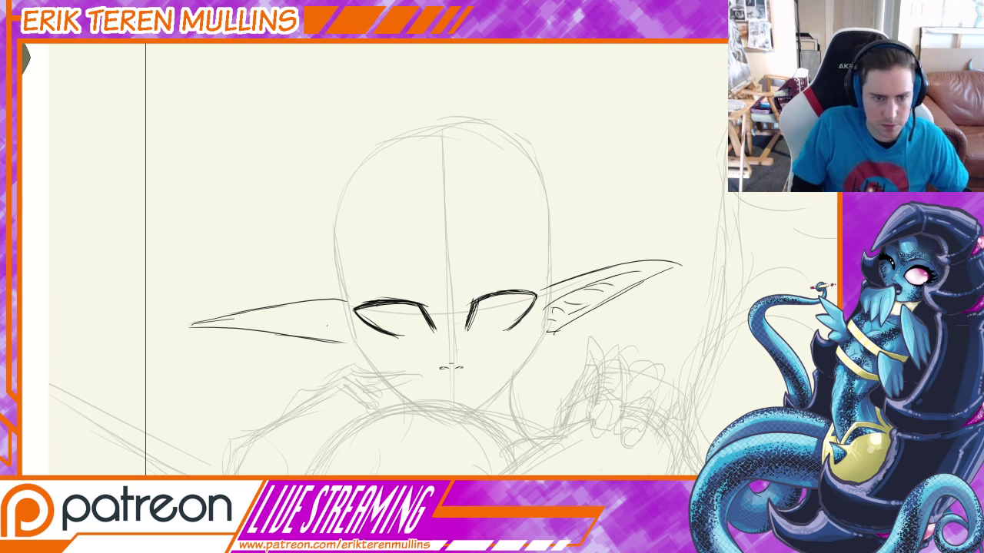
pyautogui.moveTo(346, 316); pyautogui.dragTo(250, 322)
pyautogui.hotkey('ctrl', 'z')
pyautogui.moveTo(343, 310); pyautogui.dragTo(254, 318)
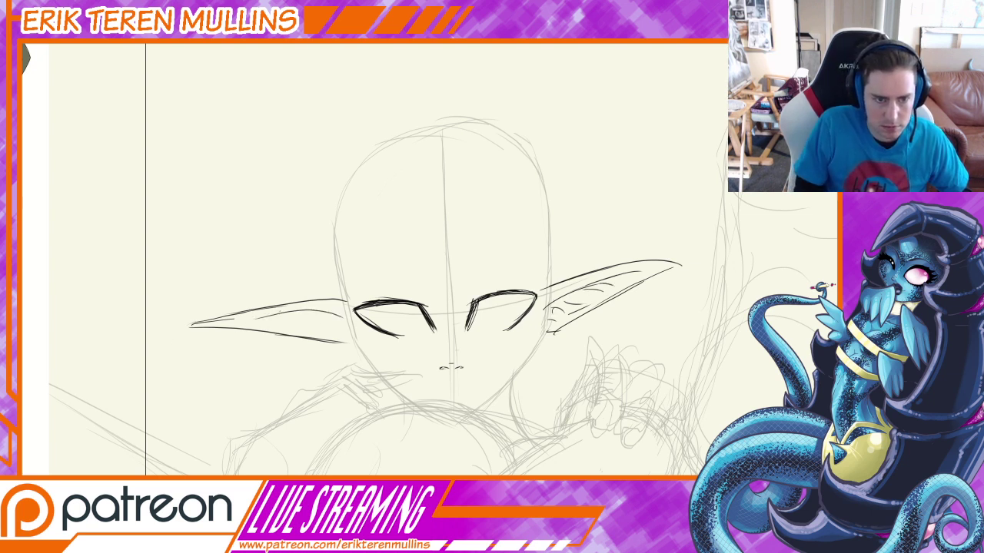
pyautogui.moveTo(338, 333); pyautogui.dragTo(268, 324)
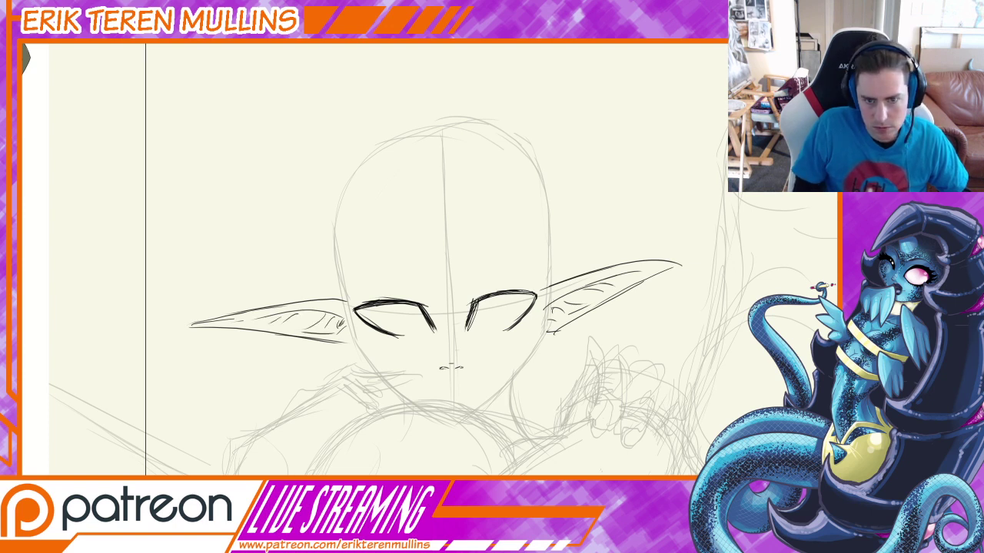
pyautogui.moveTo(488, 318); pyautogui.dragTo(522, 309)
pyautogui.moveTo(468, 330); pyautogui.dragTo(451, 338)
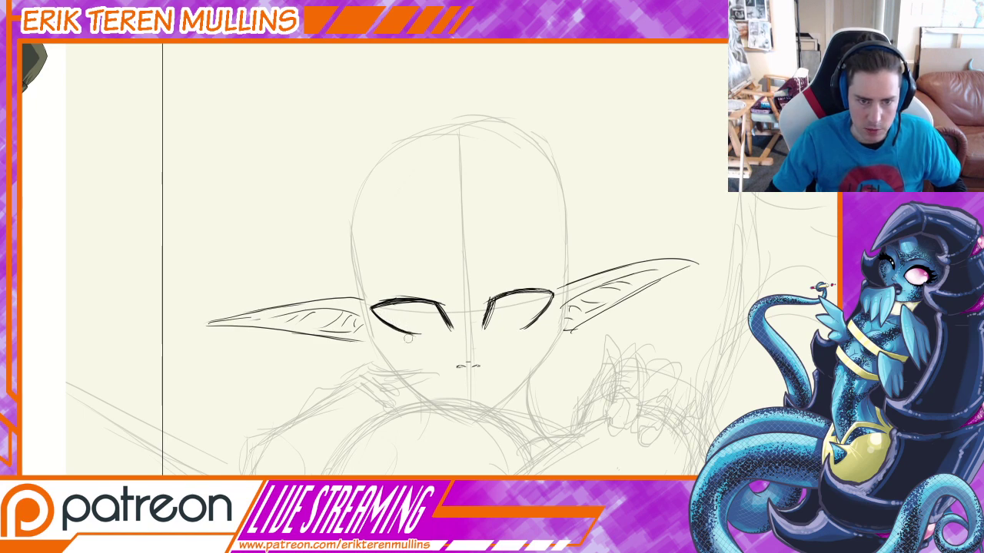
# Sketch the two curved sides of the iris inside the viewer's-left eye, undoing and redrawing the misplaced curves.
pyautogui.hotkey('ctrl', '-')
pyautogui.hotkey('ctrl', '-')
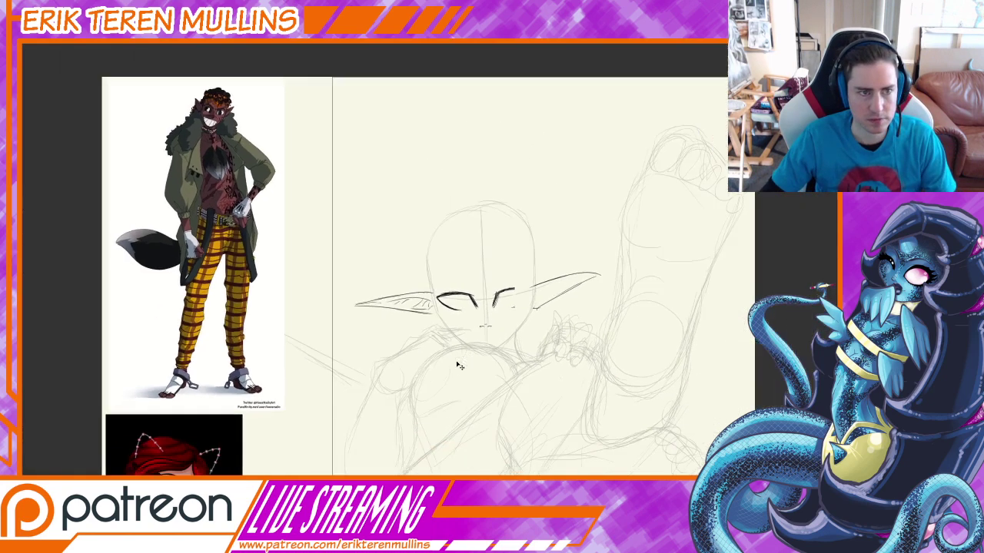
pyautogui.hotkey('ctrl', '+')
pyautogui.hotkey('ctrl', '+')
pyautogui.hotkey('ctrl', '+')
pyautogui.hotkey('ctrl', '+')
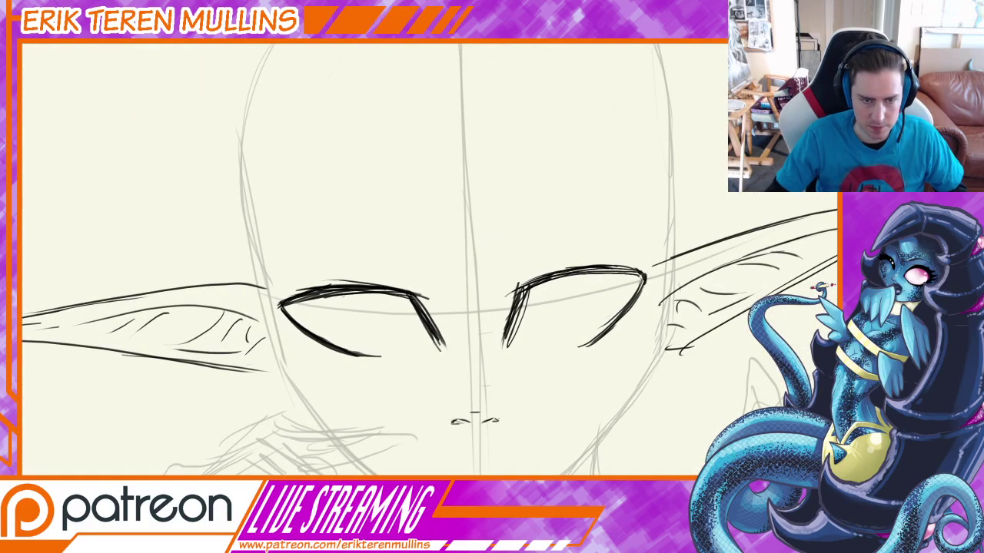
pyautogui.moveTo(341, 306)
pyautogui.mouseDown()
pyautogui.moveTo(390, 339)
pyautogui.moveTo(413, 338)
pyautogui.mouseUp()
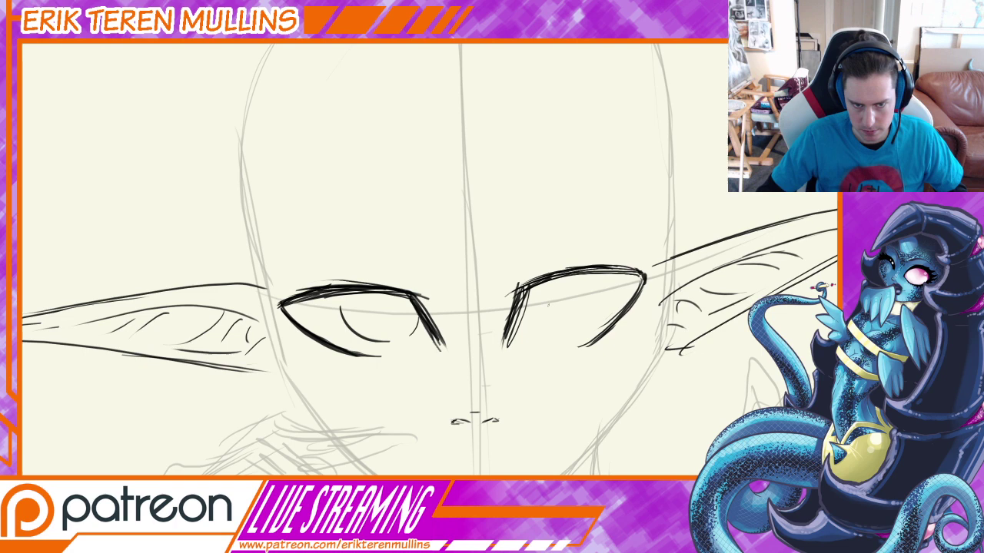
pyautogui.moveTo(538, 291); pyautogui.dragTo(585, 330)
pyautogui.hotkey('ctrl', 'z')
pyautogui.hotkey('ctrl', 'z')
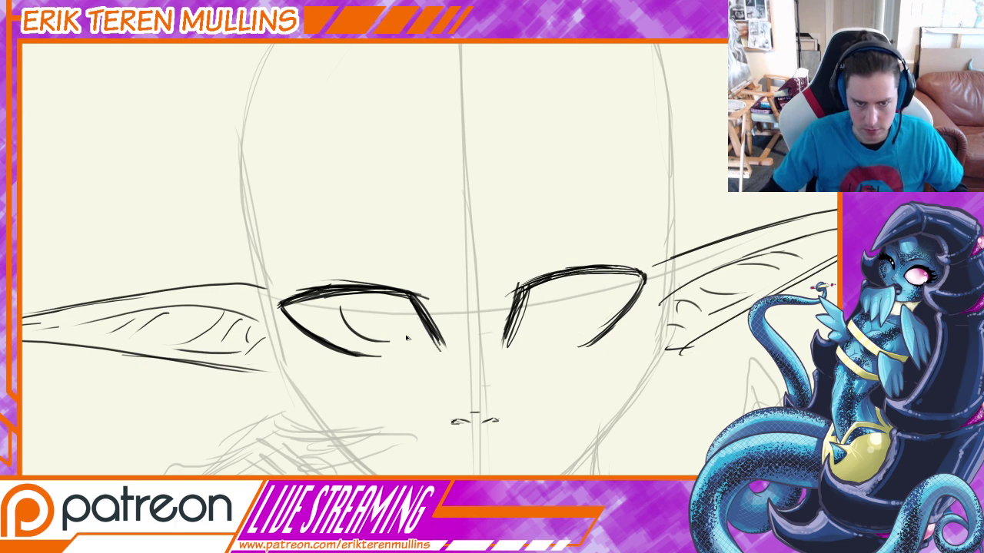
pyautogui.hotkey('ctrl', 'z')
pyautogui.moveTo(330, 305); pyautogui.dragTo(358, 338)
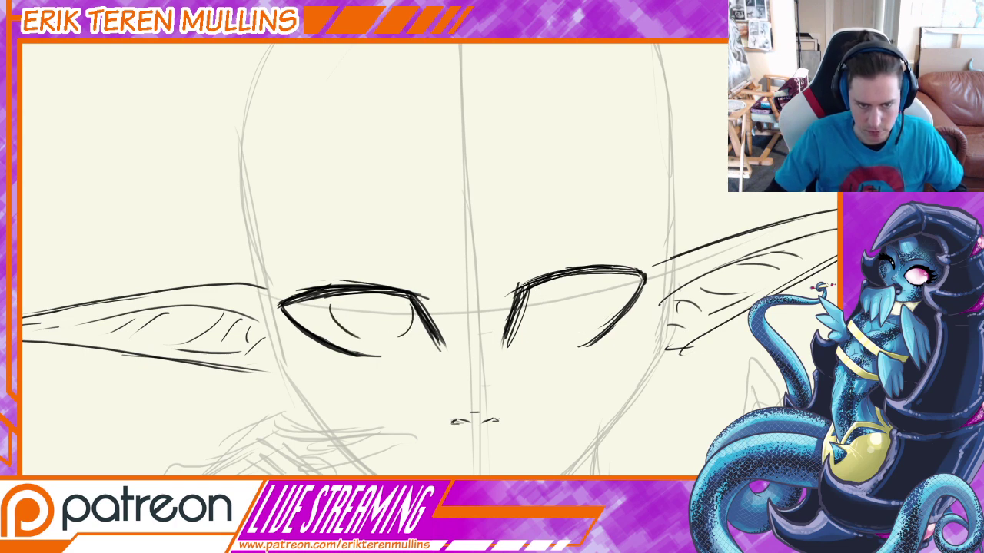
pyautogui.hotkey('ctrl', 'z')
pyautogui.moveTo(413, 306); pyautogui.dragTo(392, 339)
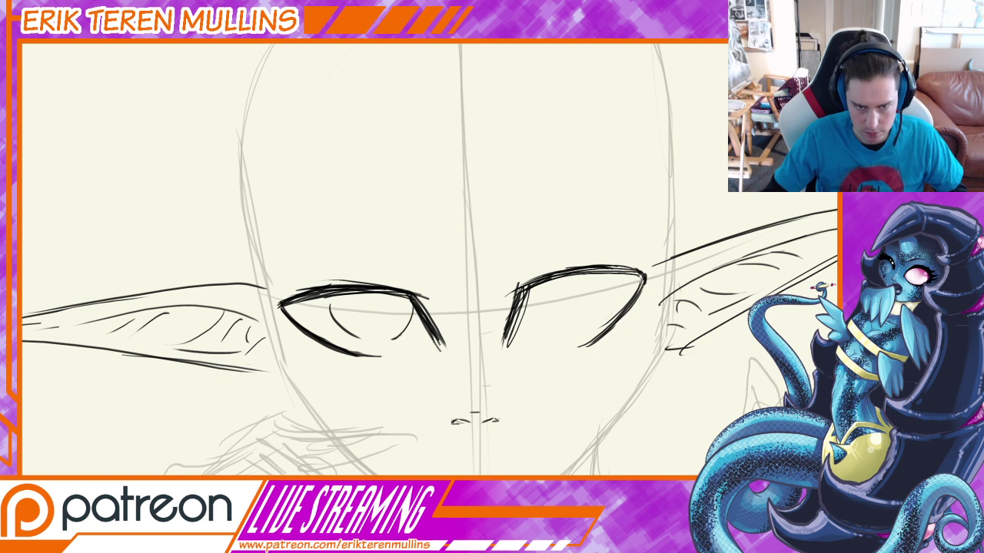
# Sketch the two curved sides of the iris inside the viewer's-right eye, undoing and redrawing the misplaced curves.
pyautogui.moveTo(525, 297); pyautogui.dragTo(555, 331)
pyautogui.hotkey('ctrl', 'z')
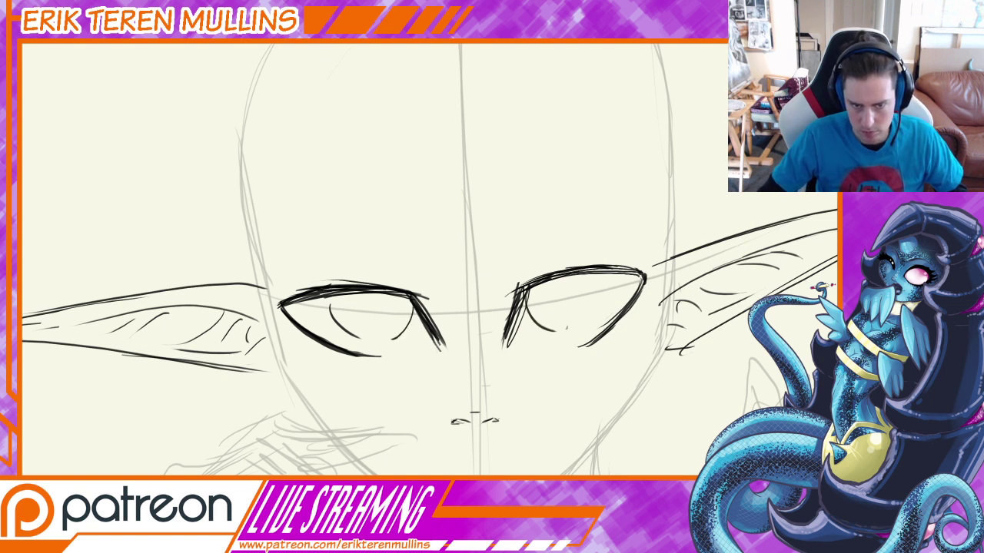
pyautogui.moveTo(598, 275); pyautogui.dragTo(581, 326)
pyautogui.hotkey('ctrl', 'z')
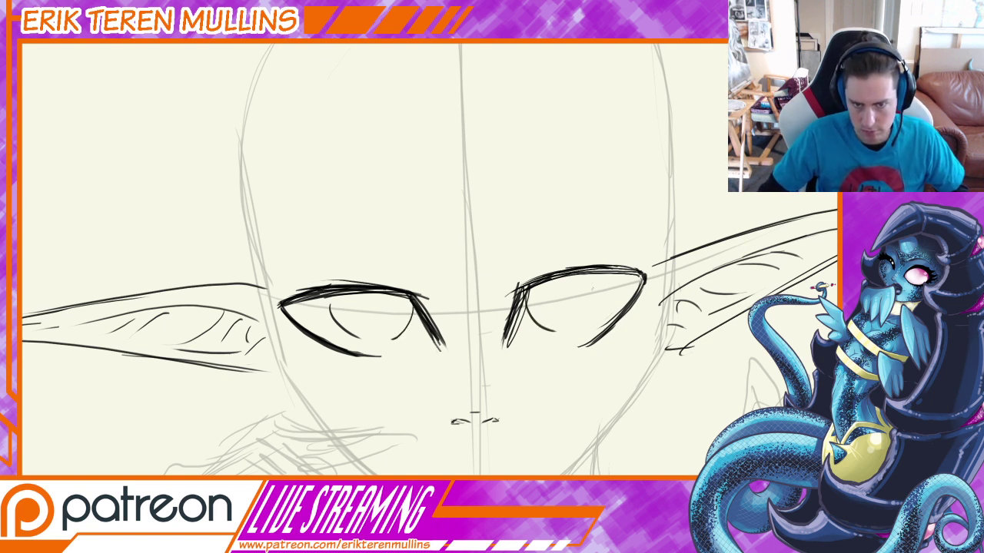
pyautogui.moveTo(600, 280); pyautogui.dragTo(576, 328)
pyautogui.hotkey('ctrl', 'z')
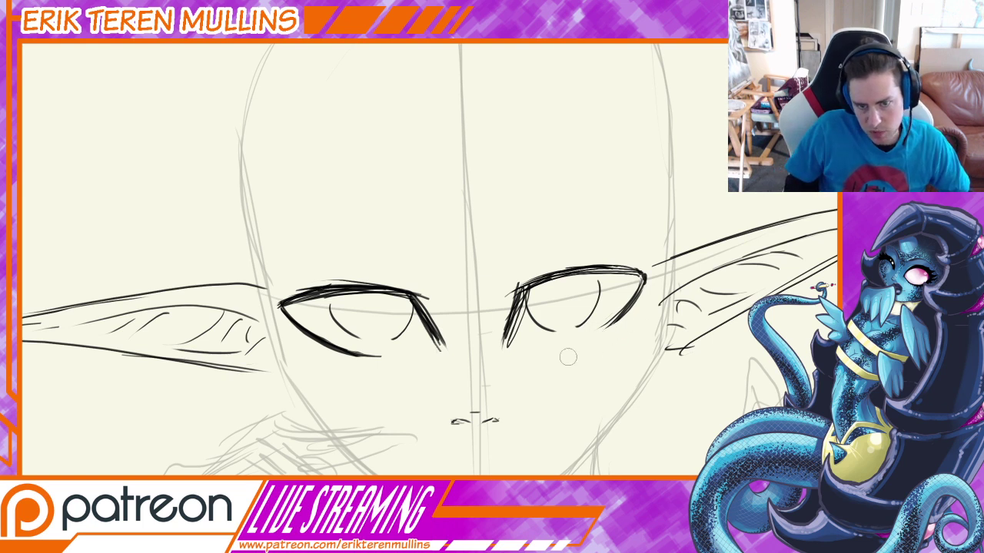
# Redraw the lower lid of the viewer's-right eye and add a pointed outer wing and short lower lashes.
pyautogui.moveTo(620, 319); pyautogui.dragTo(573, 345)
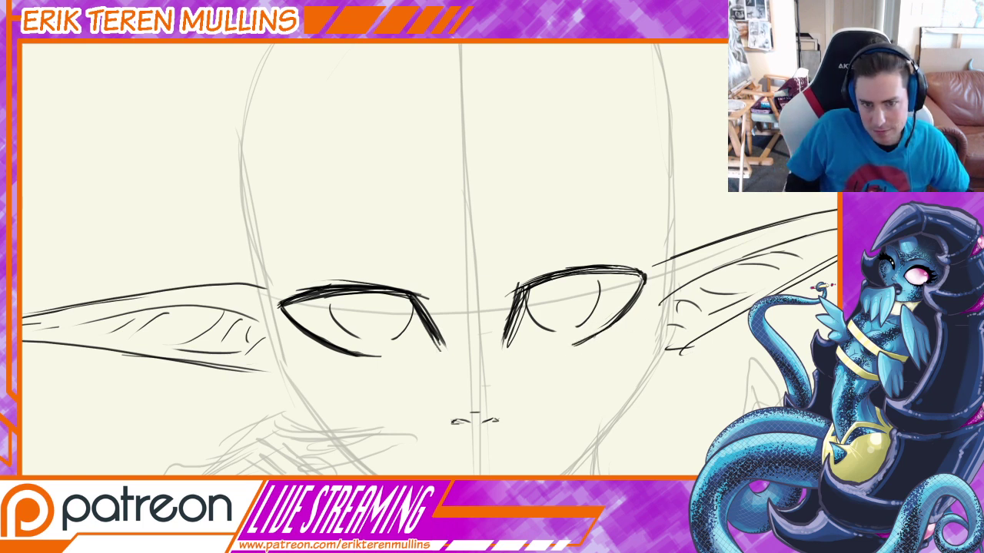
pyautogui.moveTo(630, 272)
pyautogui.mouseDown()
pyautogui.moveTo(673, 252)
pyautogui.moveTo(650, 279)
pyautogui.mouseUp()
pyautogui.moveTo(644, 280)
pyautogui.mouseDown()
pyautogui.moveTo(658, 289)
pyautogui.moveTo(640, 292)
pyautogui.mouseUp()
pyautogui.moveTo(633, 297)
pyautogui.mouseDown()
pyautogui.moveTo(644, 305)
pyautogui.moveTo(621, 317)
pyautogui.mouseUp()
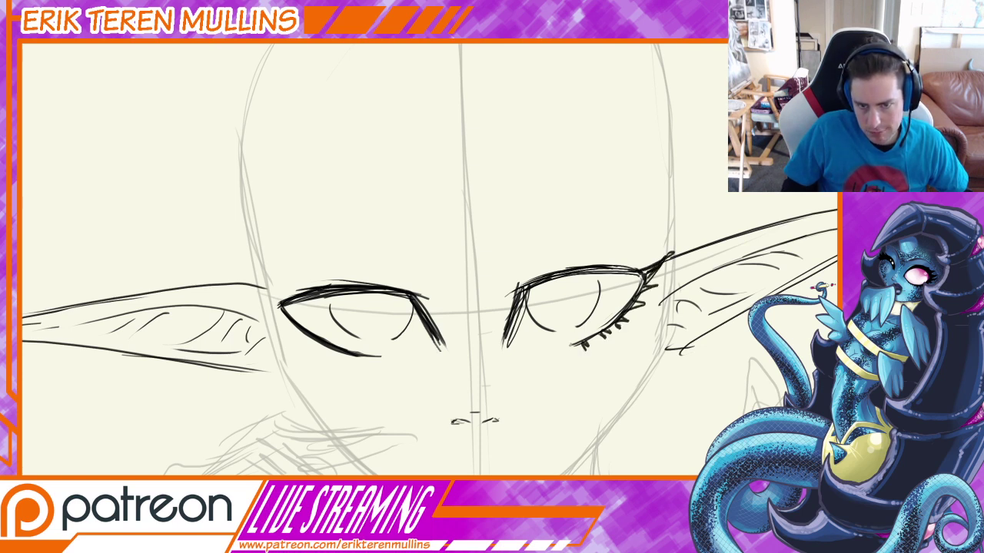
pyautogui.click(558, 352)
# Add an outer wing and lower lashes to the viewer's-left eye, and extend the lashes toward the inner corner of both eyes.
pyautogui.moveTo(286, 301); pyautogui.dragTo(244, 290)
pyautogui.moveTo(298, 321)
pyautogui.mouseDown()
pyautogui.moveTo(276, 329)
pyautogui.moveTo(343, 362)
pyautogui.mouseUp()
pyautogui.moveTo(372, 355); pyautogui.dragTo(362, 362)
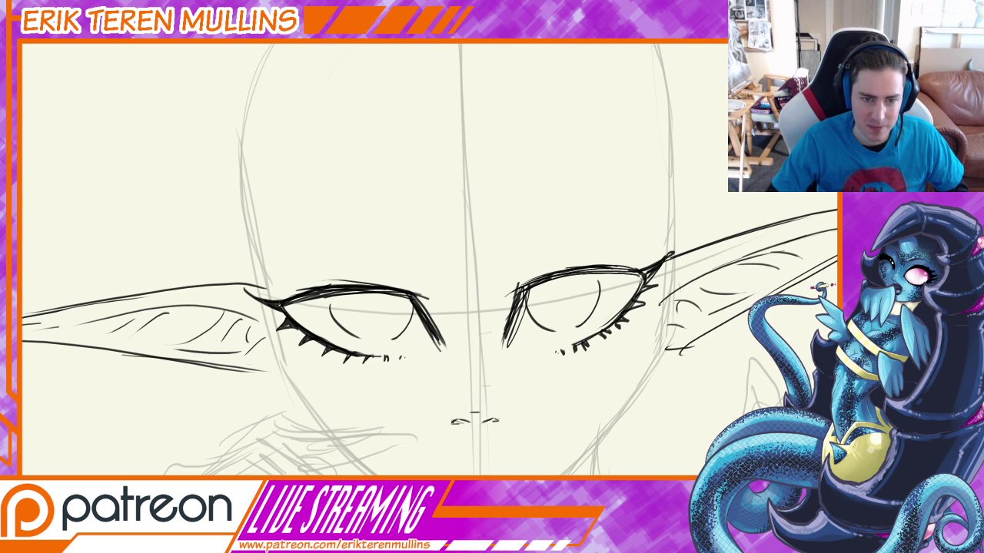
pyautogui.click(410, 358)
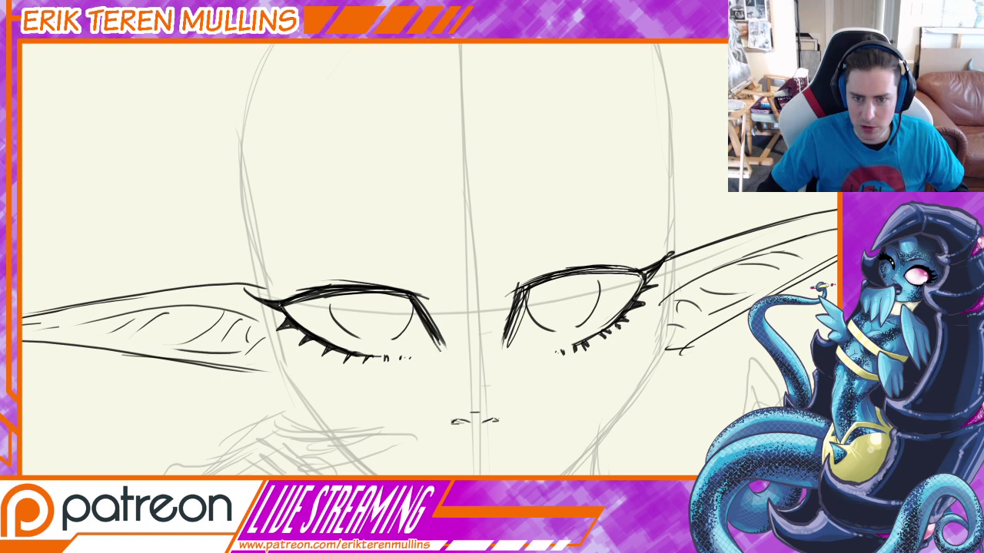
pyautogui.click(560, 351)
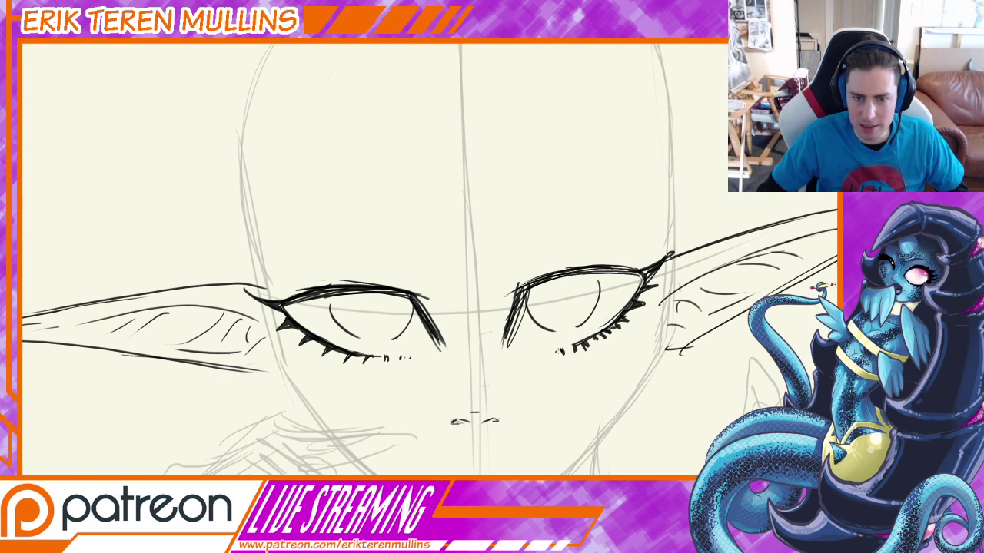
pyautogui.click(550, 351)
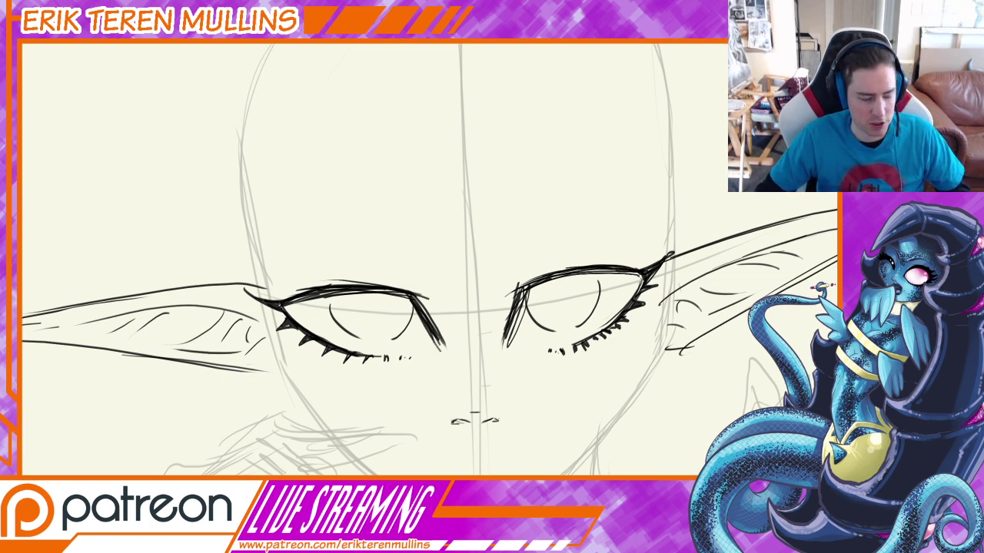
# Draw a long, slightly curved mouth line below the nose on a rotated canvas, undoing the misplaced strokes.
pyautogui.hotkey('ctrl', '-')
pyautogui.hotkey('ctrl', '-')
pyautogui.hotkey('ctrl', '-')
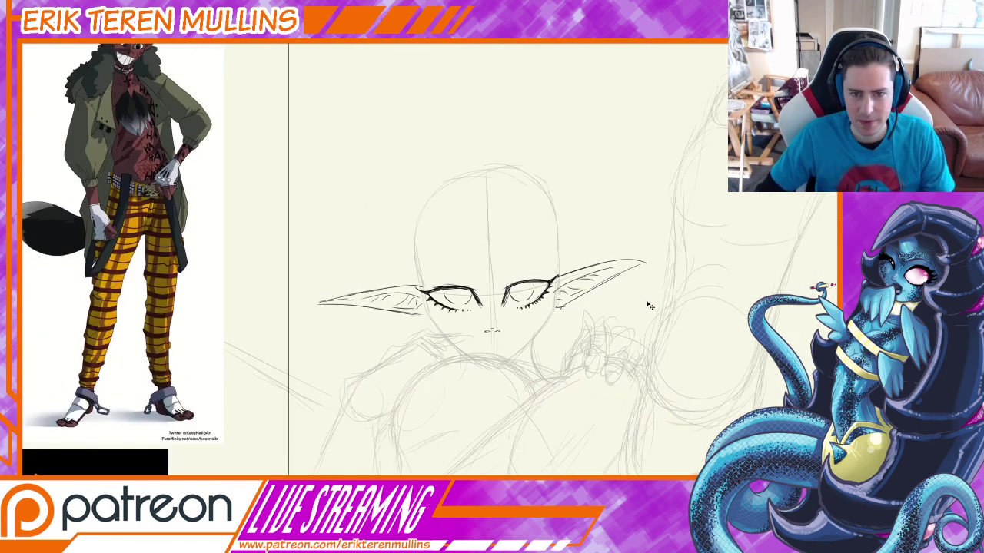
pyautogui.hotkey('ctrl', '-')
pyautogui.hotkey('ctrl', '+')
pyautogui.hotkey('ctrl', '+')
pyautogui.hotkey('ctrl', '+')
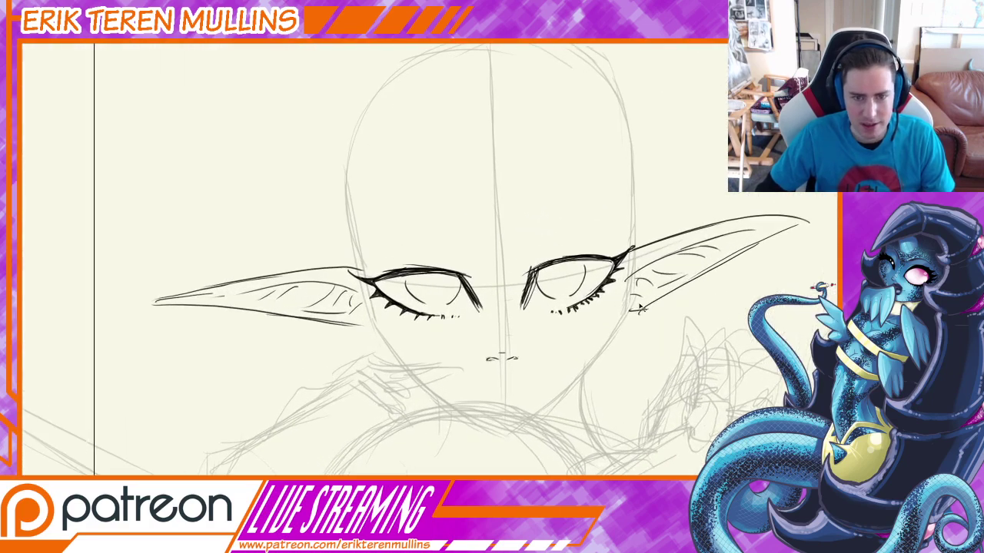
pyautogui.press('r')
pyautogui.moveTo(545, 393)
pyautogui.mouseDown()
pyautogui.moveTo(593, 352)
pyautogui.moveTo(613, 295)
pyautogui.moveTo(522, 295)
pyautogui.mouseUp()
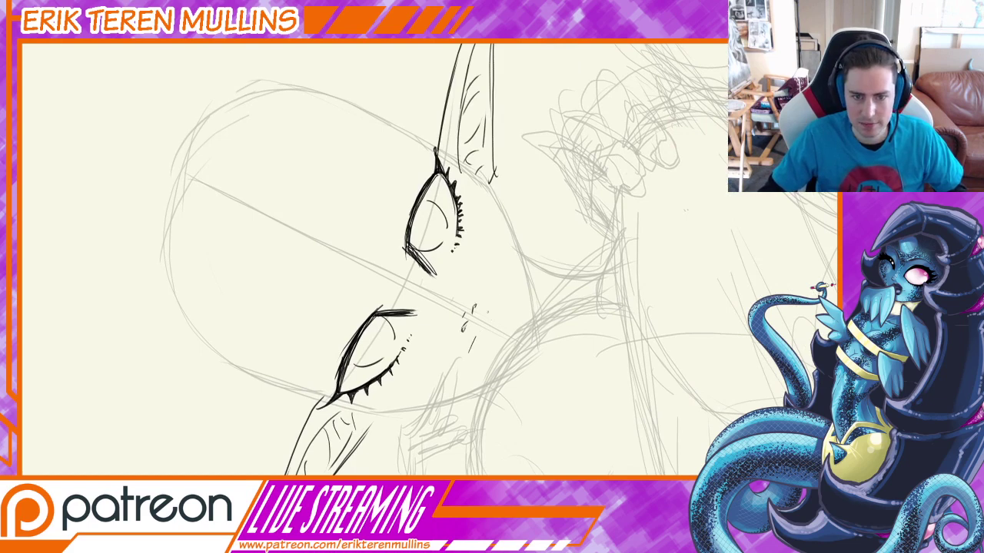
pyautogui.moveTo(476, 337); pyautogui.dragTo(488, 312)
pyautogui.hotkey('ctrl', 'z')
pyautogui.click(479, 347)
pyautogui.hotkey('ctrl', 'z')
pyautogui.moveTo(469, 355); pyautogui.dragTo(498, 283)
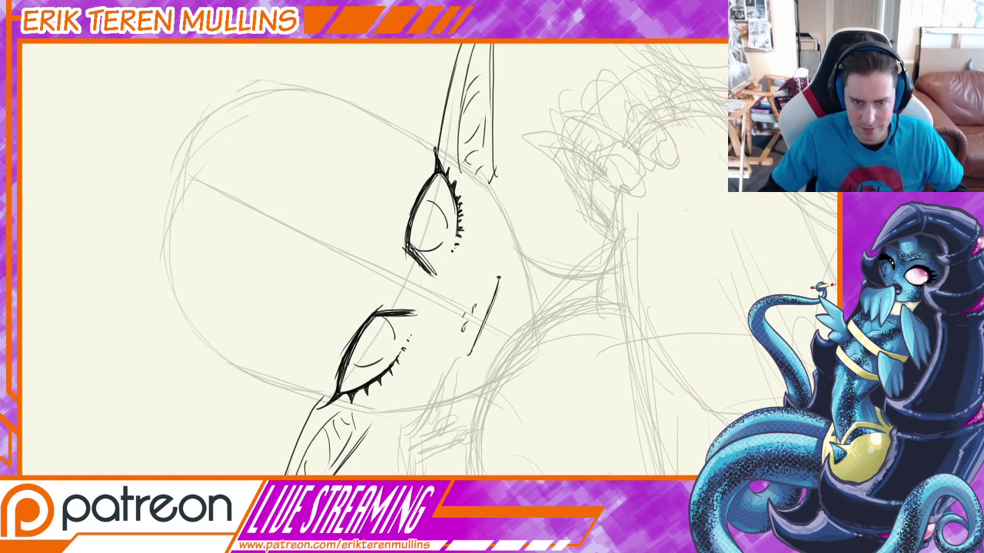
# Sketch the curved lower edge of the open grin beneath the mouth line, undoing the misplaced stroke at its corner.
pyautogui.press('r')
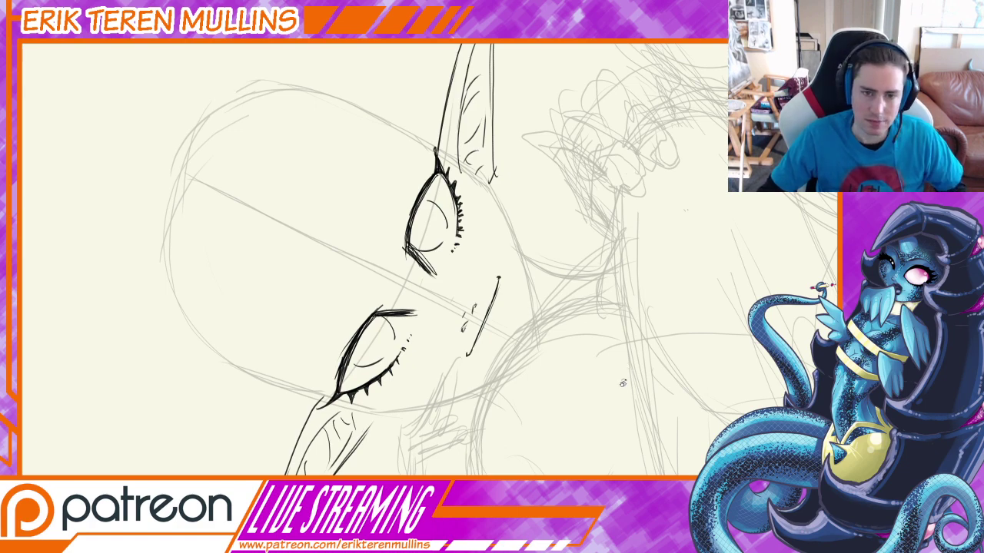
pyautogui.moveTo(622, 385); pyautogui.dragTo(460, 467)
pyautogui.scroll(2, 492, 300)
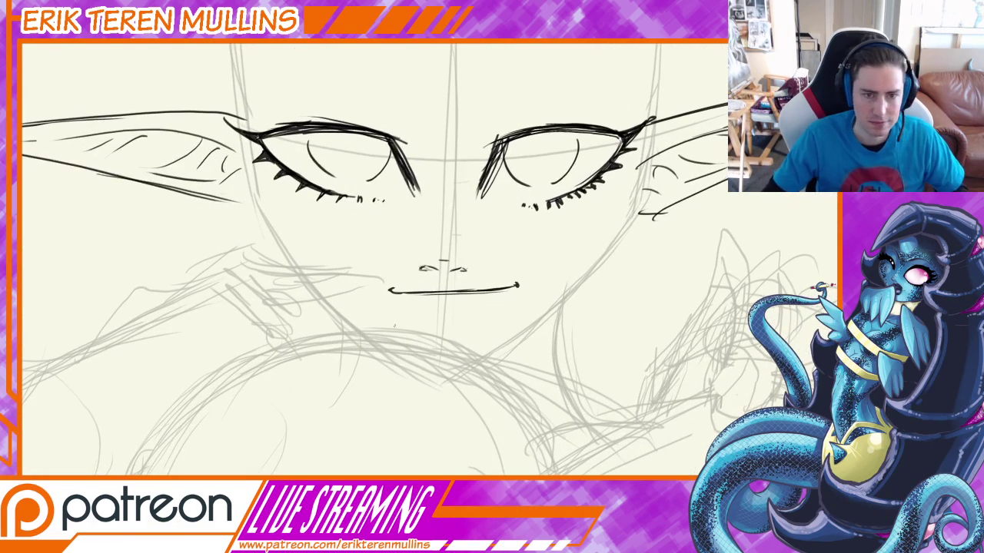
pyautogui.moveTo(394, 295); pyautogui.dragTo(449, 336)
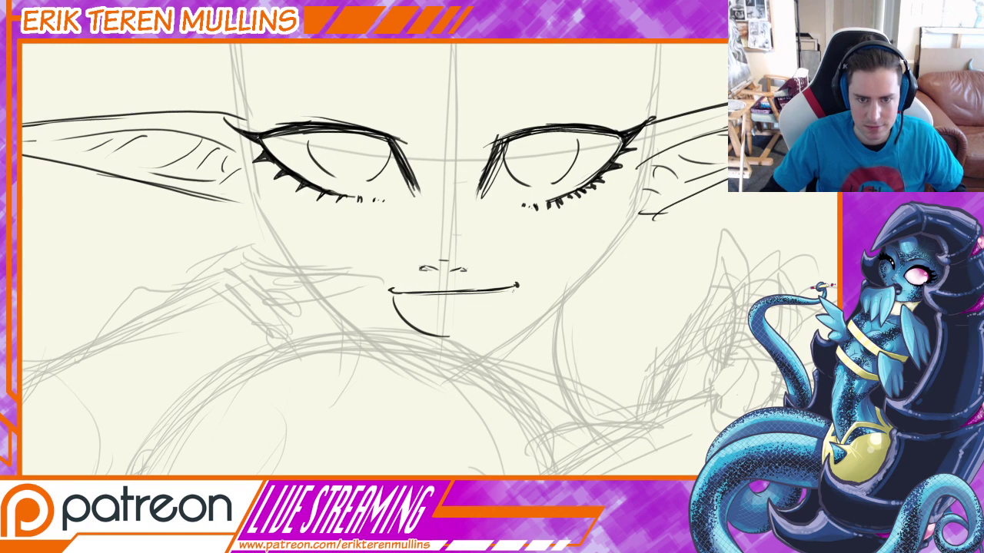
pyautogui.moveTo(513, 287)
pyautogui.mouseDown()
pyautogui.moveTo(459, 340)
pyautogui.moveTo(508, 298)
pyautogui.mouseUp()
pyautogui.hotkey('ctrl', 'z')
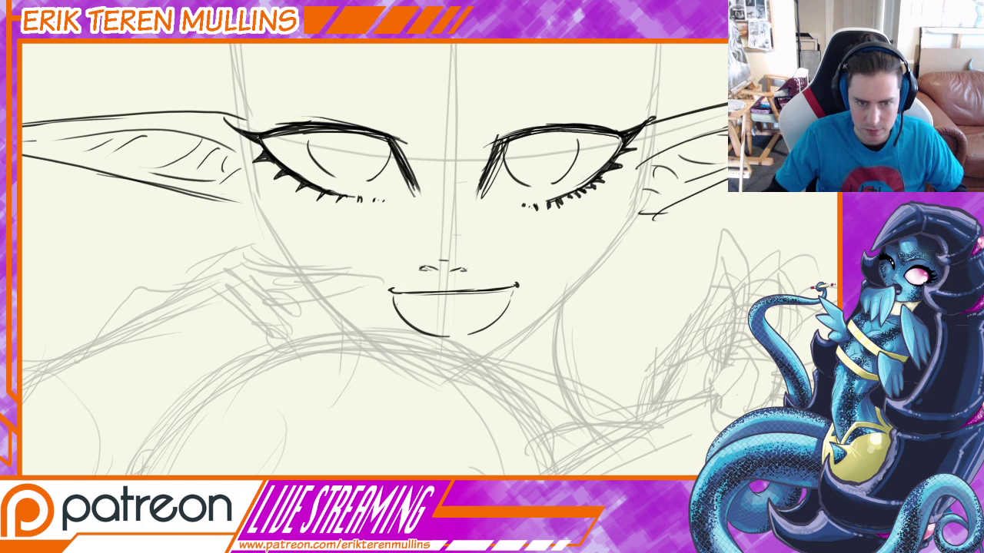
# Sketch a row of pointed teeth inside the open mouth, undoing the misplaced strokes.
pyautogui.moveTo(415, 310)
pyautogui.mouseDown()
pyautogui.moveTo(433, 320)
pyautogui.moveTo(408, 313)
pyautogui.mouseUp()
pyautogui.hotkey('ctrl', 'z')
pyautogui.hotkey('ctrl', 'z')
pyautogui.hotkey('ctrl', 'z')
pyautogui.hotkey('ctrl', 'z')
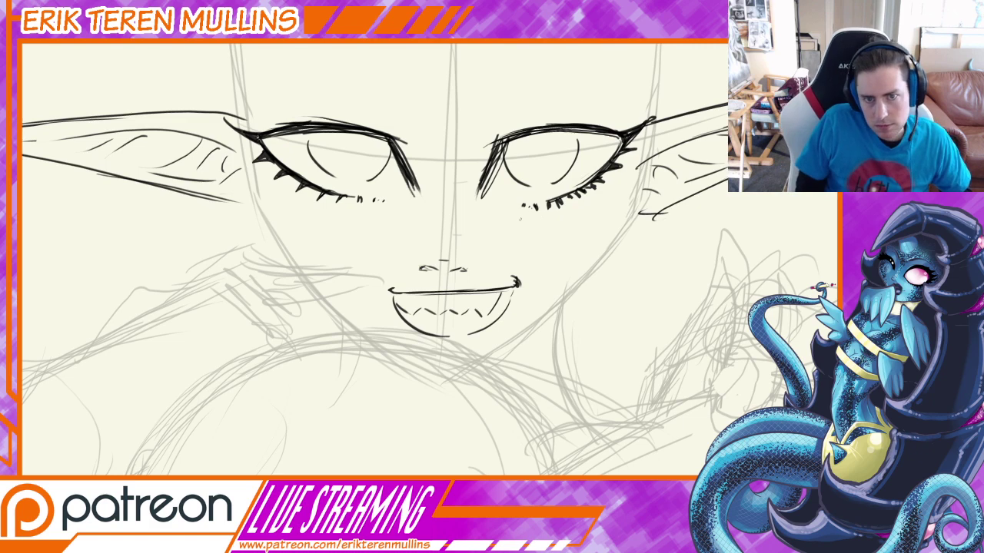
# Darken the gaps between the pointed teeth and add thin crease lines beneath both eyes.
pyautogui.moveTo(516, 220); pyautogui.dragTo(595, 208)
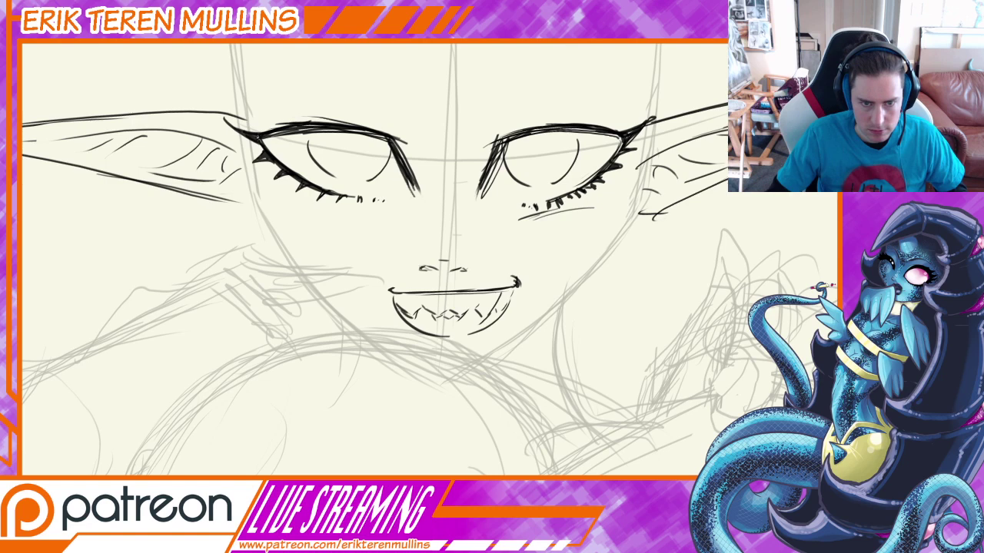
pyautogui.moveTo(396, 308); pyautogui.dragTo(448, 317)
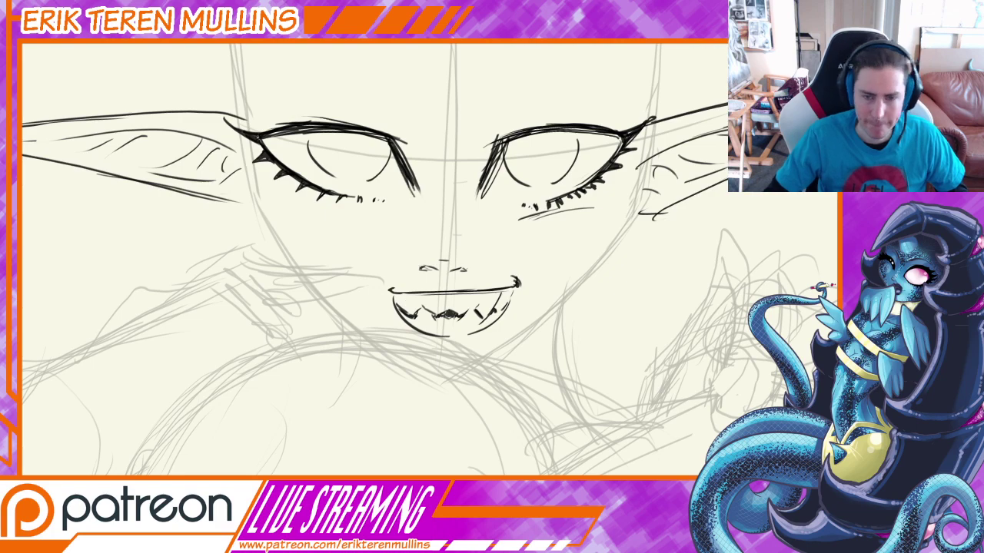
pyautogui.moveTo(532, 287)
pyautogui.keyDown('ctrl'); pyautogui.mouseDown()
pyautogui.moveTo(527, 323)
pyautogui.moveTo(518, 294)
pyautogui.mouseUp(); pyautogui.keyUp('ctrl')
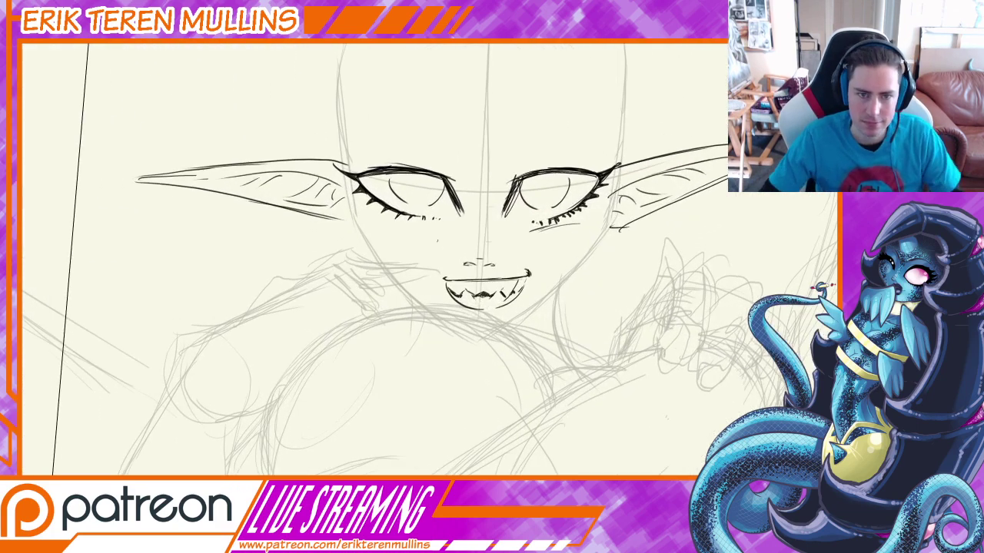
pyautogui.moveTo(382, 219); pyautogui.dragTo(420, 228)
# Outline an angled, arched eyebrow above the viewer's-right eye, with a short tail at its outer end.
pyautogui.keyDown('ctrl'); pyautogui.moveTo(555, 272); pyautogui.dragTo(561, 333); pyautogui.keyUp('ctrl')
pyautogui.hotkey('ctrl', '-')
pyautogui.hotkey('ctrl', '-')
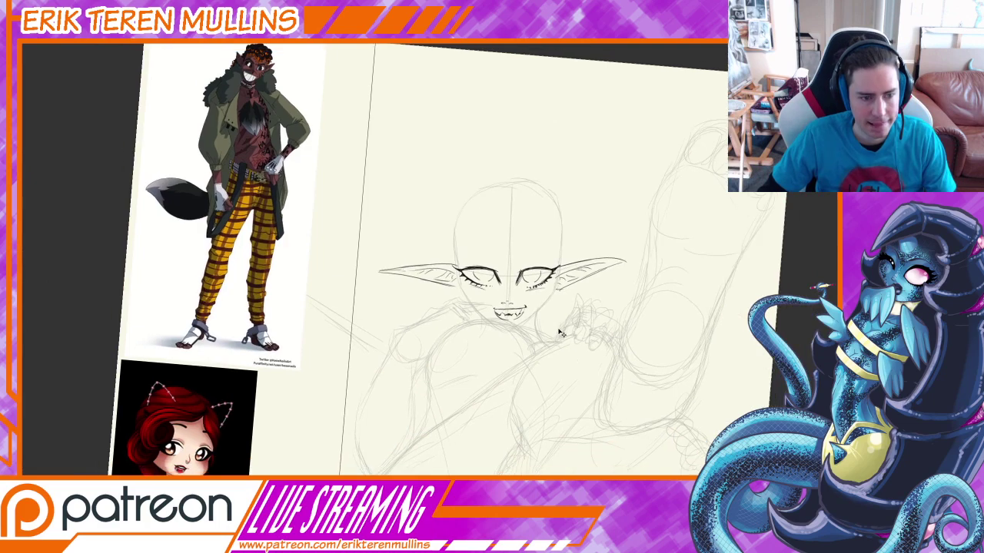
pyautogui.hotkey('ctrl', '+')
pyautogui.hotkey('ctrl', '+')
pyautogui.hotkey('ctrl', '+')
pyautogui.moveTo(572, 307); pyautogui.dragTo(540, 358)
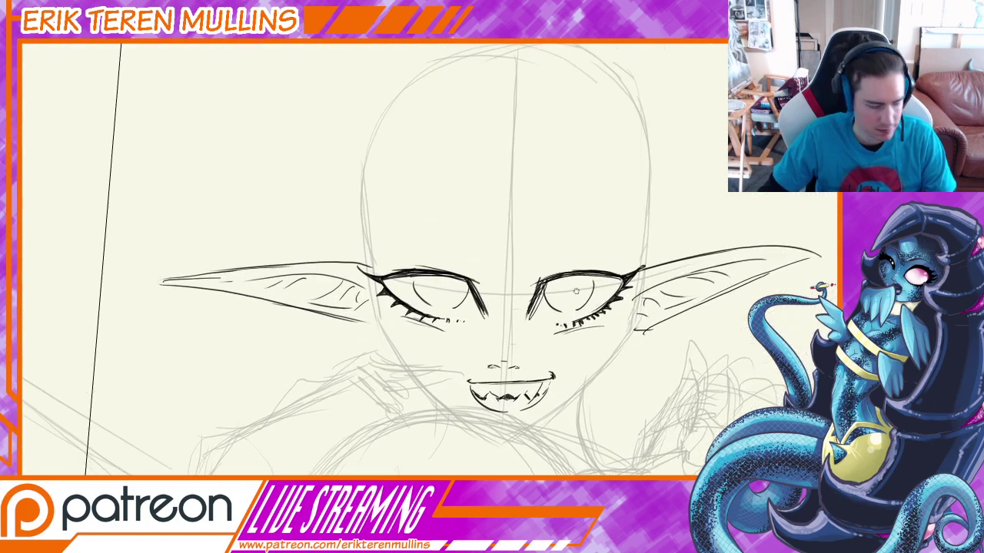
pyautogui.moveTo(524, 278)
pyautogui.mouseDown()
pyautogui.moveTo(613, 240)
pyautogui.moveTo(630, 250)
pyautogui.mouseUp()
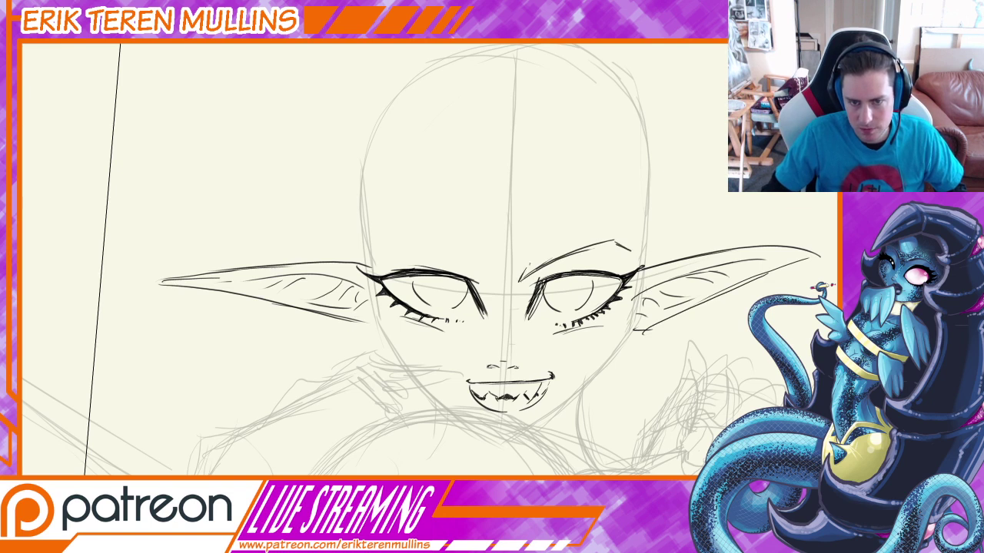
pyautogui.moveTo(520, 283)
pyautogui.mouseDown()
pyautogui.moveTo(552, 260)
pyautogui.moveTo(598, 249)
pyautogui.mouseUp()
pyautogui.moveTo(530, 265)
pyautogui.mouseDown()
pyautogui.moveTo(603, 236)
pyautogui.moveTo(615, 238)
pyautogui.moveTo(593, 242)
pyautogui.moveTo(632, 253)
pyautogui.mouseUp()
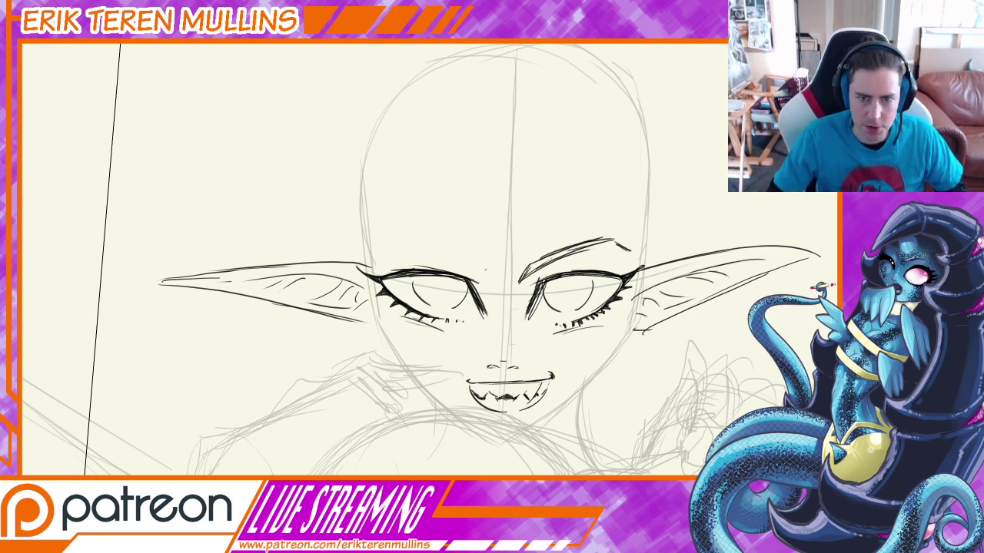
# Outline a matching angled eyebrow above the viewer's-left eye, undoing and redrawing the misplaced strokes.
pyautogui.moveTo(482, 266); pyautogui.dragTo(491, 283)
pyautogui.moveTo(489, 283)
pyautogui.mouseDown()
pyautogui.moveTo(398, 243)
pyautogui.moveTo(408, 235)
pyautogui.mouseUp()
pyautogui.hotkey('ctrl', 'z')
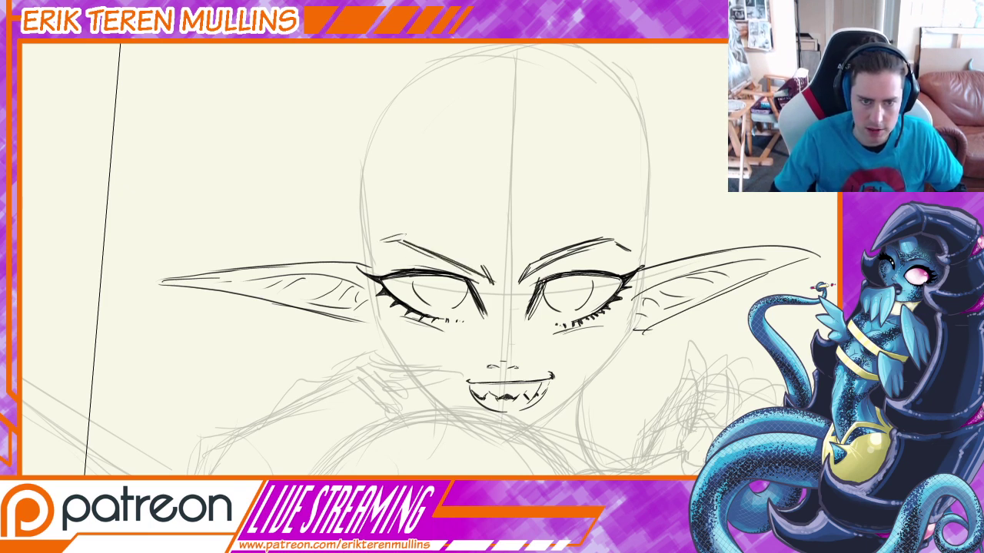
pyautogui.hotkey('ctrl', 'z')
pyautogui.moveTo(464, 260)
pyautogui.mouseDown()
pyautogui.moveTo(401, 235)
pyautogui.moveTo(430, 246)
pyautogui.mouseUp()
# Fill both eyebrows with dense hatching strokes from their inner ends toward the arches.
pyautogui.moveTo(483, 267)
pyautogui.mouseDown()
pyautogui.moveTo(429, 243)
pyautogui.moveTo(493, 281)
pyautogui.mouseUp()
pyautogui.moveTo(478, 262)
pyautogui.mouseDown()
pyautogui.moveTo(492, 278)
pyautogui.moveTo(482, 277)
pyautogui.mouseUp()
pyautogui.moveTo(464, 261)
pyautogui.mouseDown()
pyautogui.moveTo(482, 275)
pyautogui.moveTo(450, 255)
pyautogui.mouseUp()
pyautogui.moveTo(450, 257); pyautogui.dragTo(417, 240)
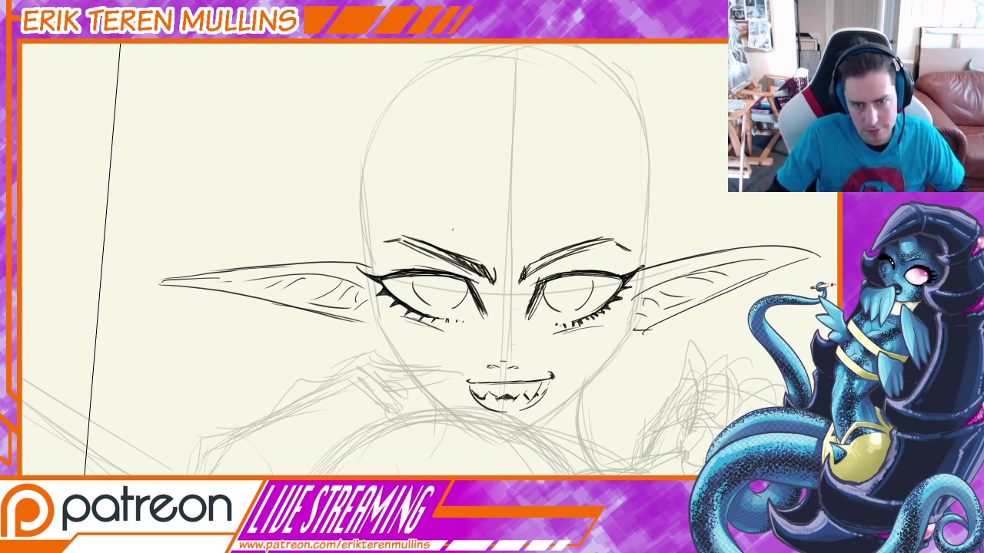
pyautogui.moveTo(524, 274); pyautogui.dragTo(542, 259)
pyautogui.moveTo(530, 273); pyautogui.dragTo(560, 250)
pyautogui.moveTo(546, 262); pyautogui.dragTo(585, 244)
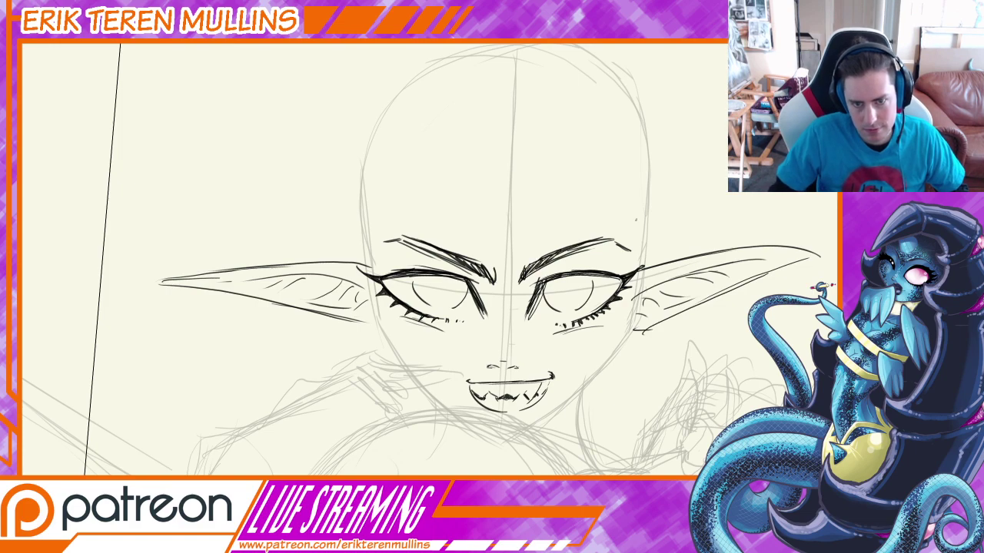
# Thicken the upper lid and inner-corner line of the viewer's-right eye on a rotated canvas.
pyautogui.press('r')
pyautogui.moveTo(668, 374); pyautogui.dragTo(597, 165)
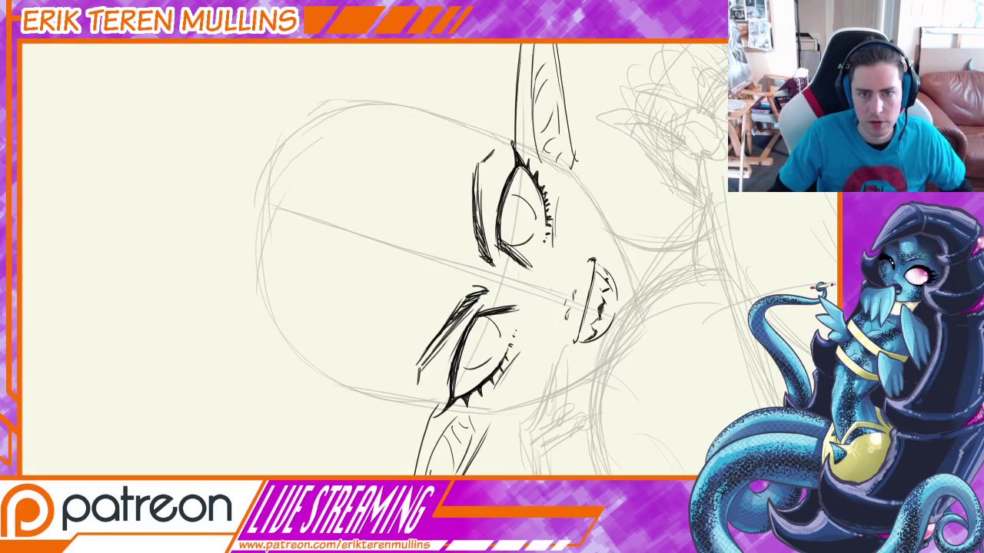
pyautogui.moveTo(510, 176); pyautogui.dragTo(500, 223)
pyautogui.moveTo(521, 163); pyautogui.dragTo(498, 249)
pyautogui.moveTo(504, 213)
pyautogui.mouseDown()
pyautogui.moveTo(497, 255)
pyautogui.moveTo(531, 265)
pyautogui.mouseUp()
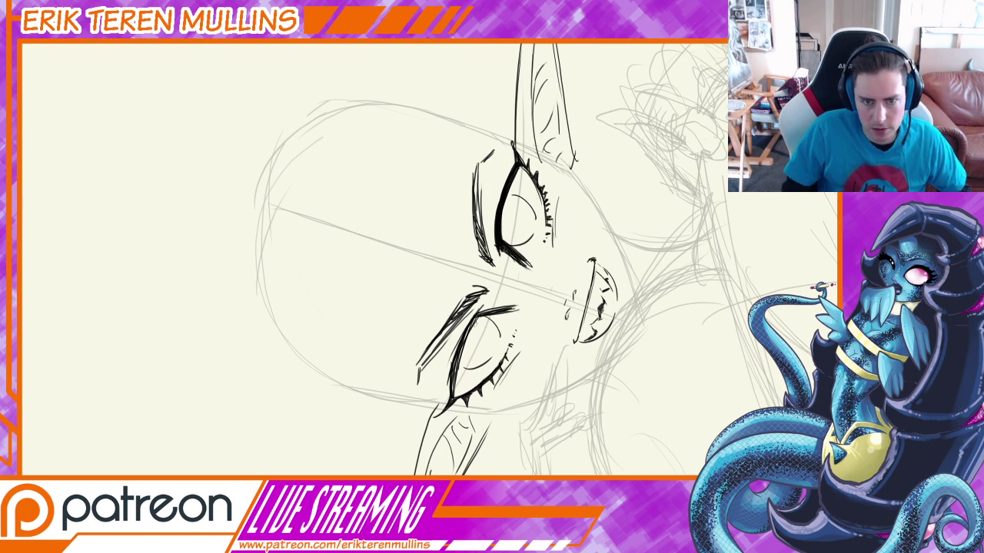
# Thicken the upper lid and inner-corner line of the viewer's-left eye and restore the canvas to upright.
pyautogui.moveTo(478, 313); pyautogui.dragTo(454, 389)
pyautogui.moveTo(462, 348); pyautogui.dragTo(454, 390)
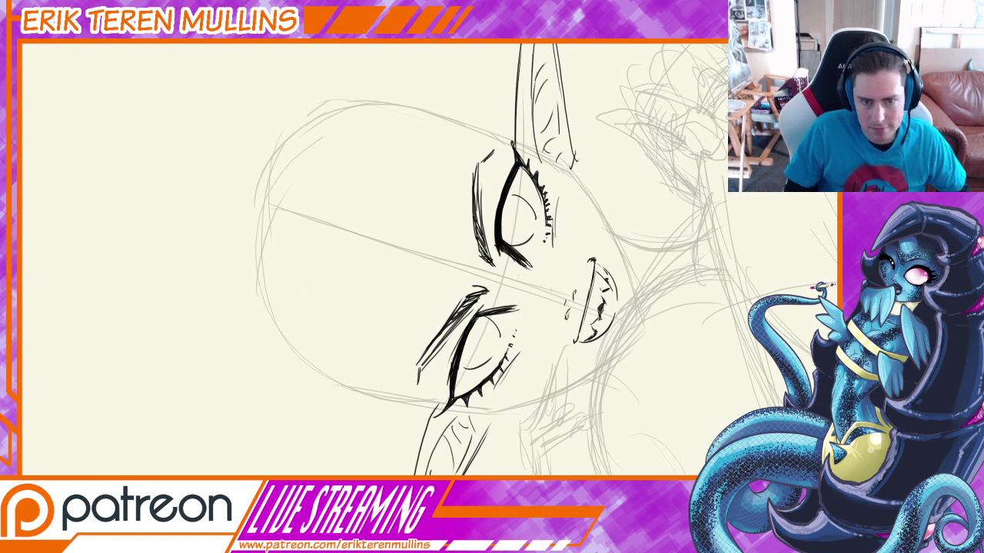
pyautogui.moveTo(473, 317); pyautogui.dragTo(511, 307)
pyautogui.hotkey('ctrl', '+')
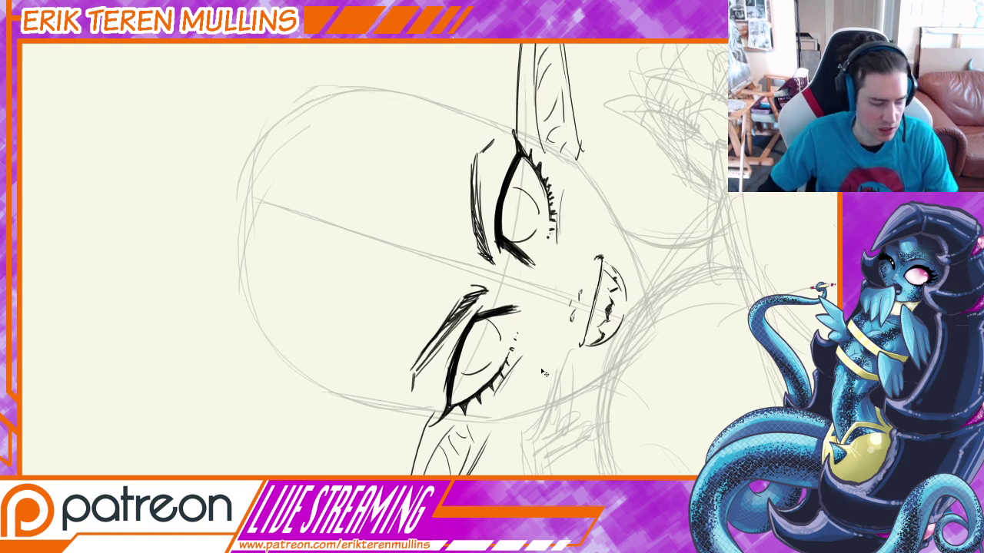
pyautogui.hotkey('ctrl', '+')
pyautogui.press('r')
pyautogui.moveTo(662, 359); pyautogui.dragTo(478, 451)
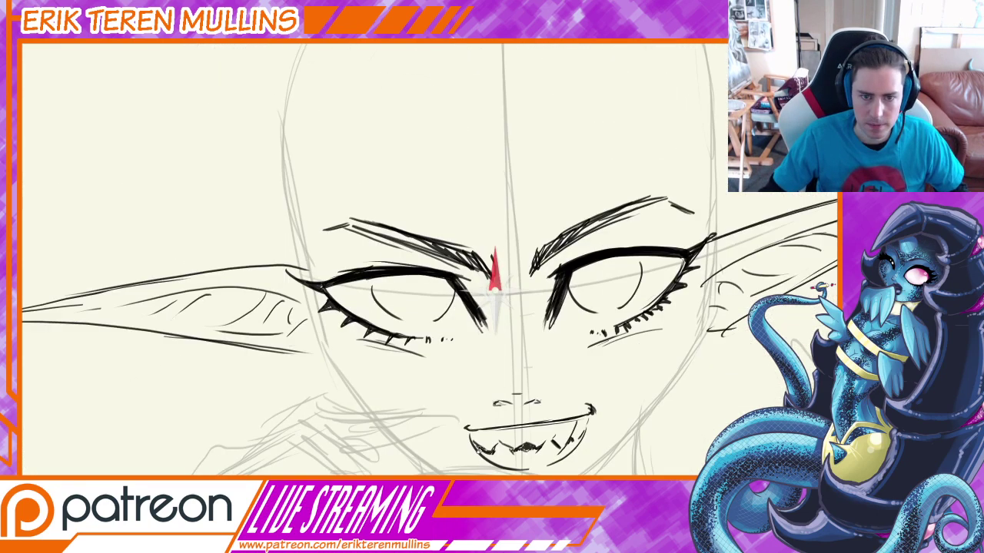
# Examine the face within the whole composition beside the character reference, ending on a closer view of the head.
pyautogui.hotkey('ctrl', '-')
pyautogui.hotkey('ctrl', '-')
pyautogui.hotkey('ctrl', '-')
pyautogui.hotkey('ctrl', '-')
pyautogui.hotkey('ctrl', '-')
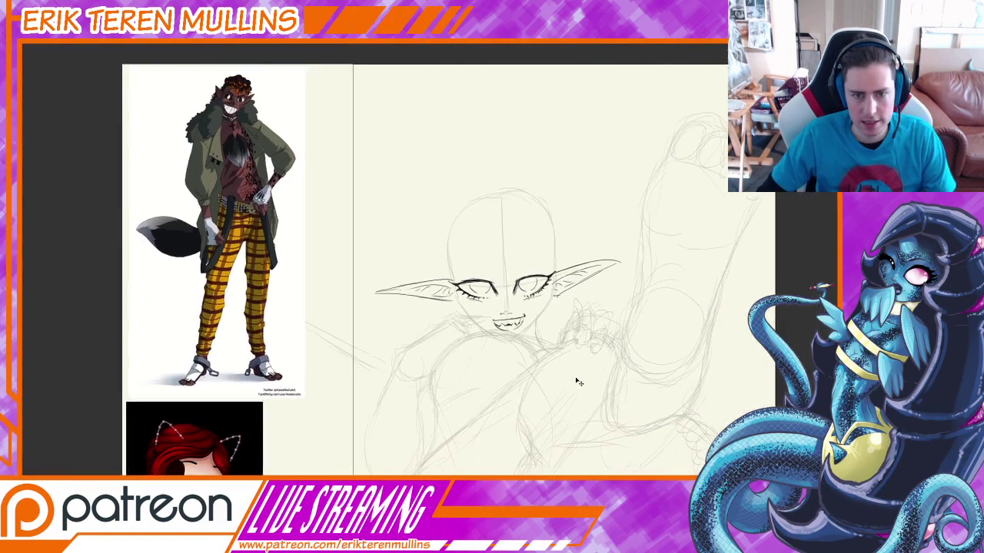
pyautogui.hotkey('ctrl', '+')
pyautogui.hotkey('ctrl', '+')
pyautogui.hotkey('ctrl', '+')
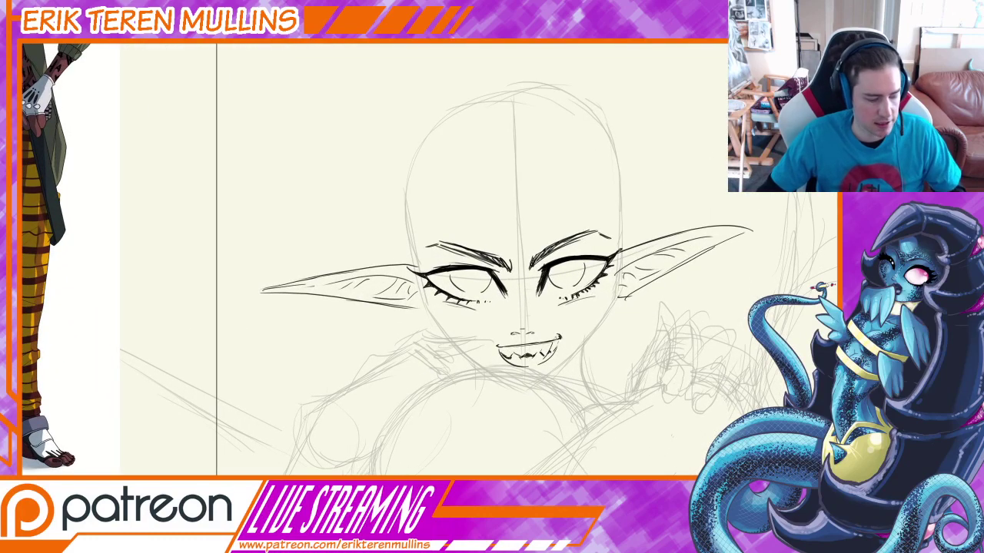
# Outline a pointed cat ear on each side of the crown with curved upper and outer edge strokes.
pyautogui.hotkey('ctrl', '-')
pyautogui.hotkey('ctrl', '-')
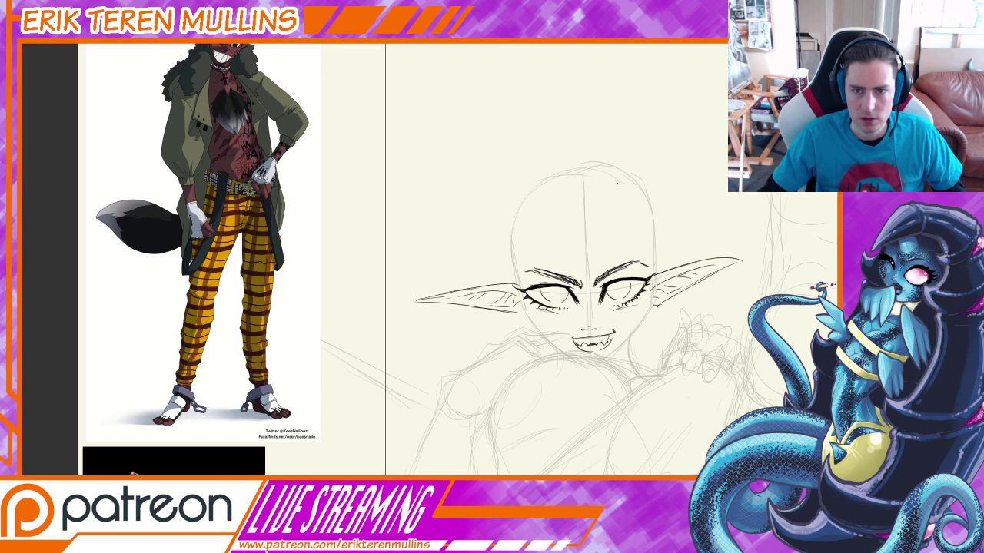
pyautogui.moveTo(609, 189)
pyautogui.mouseDown()
pyautogui.moveTo(683, 177)
pyautogui.moveTo(666, 243)
pyautogui.mouseUp()
pyautogui.hotkey('ctrl', 'z')
pyautogui.hotkey('ctrl', 'z')
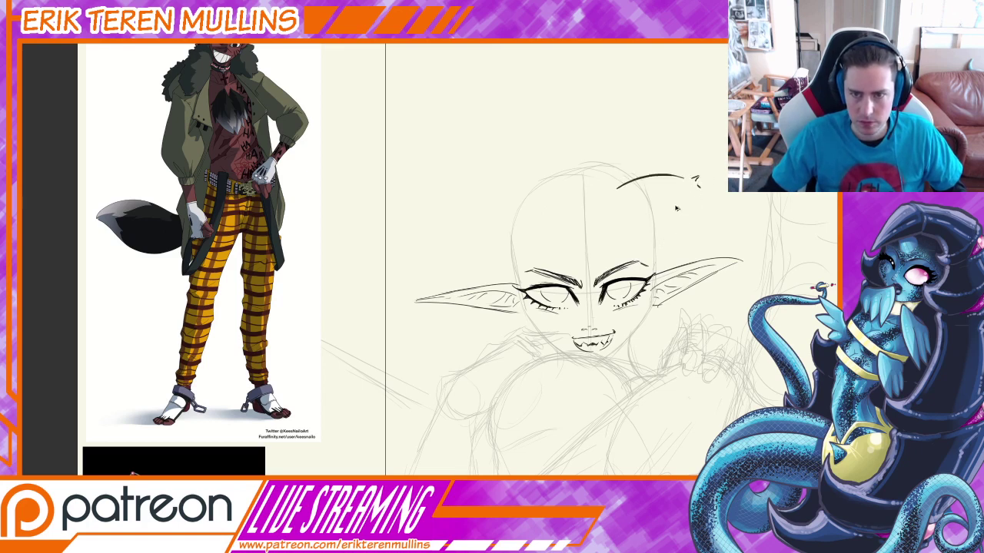
pyautogui.hotkey('ctrl', 'z')
pyautogui.moveTo(682, 196); pyautogui.dragTo(654, 234)
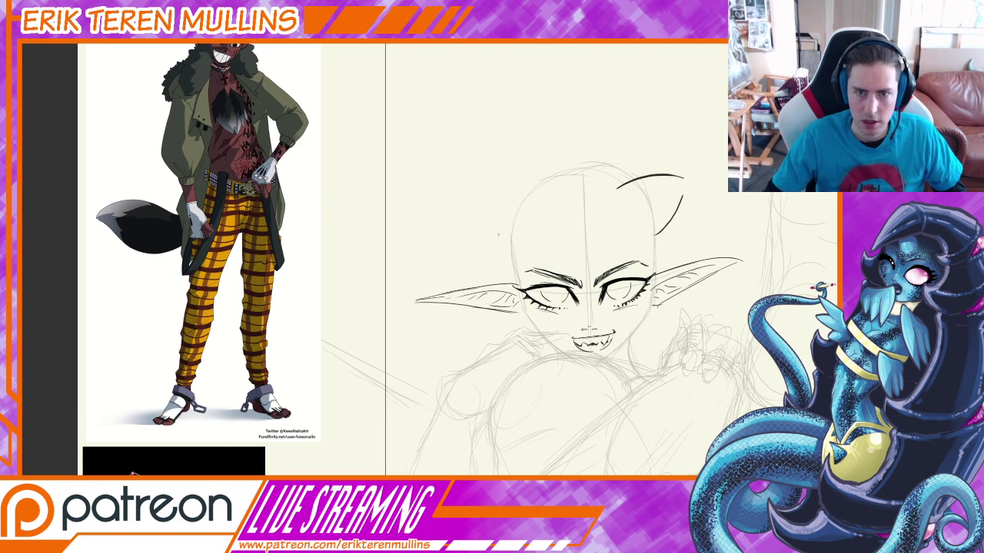
pyautogui.moveTo(488, 195); pyautogui.dragTo(513, 243)
pyautogui.moveTo(488, 188); pyautogui.dragTo(548, 187)
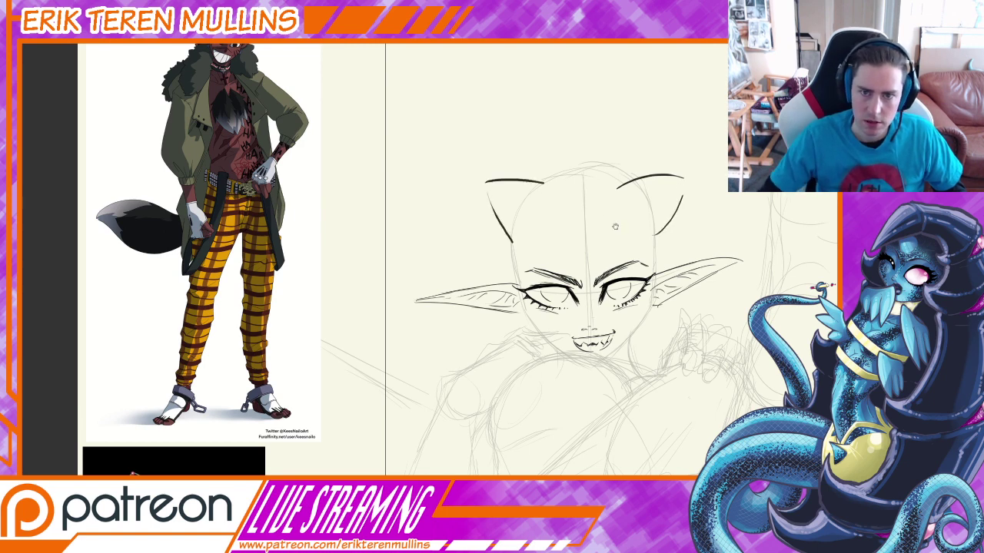
# Draw inner contour lines parallel to the upper and outer edges of both cat ears.
pyautogui.moveTo(656, 237); pyautogui.dragTo(655, 247)
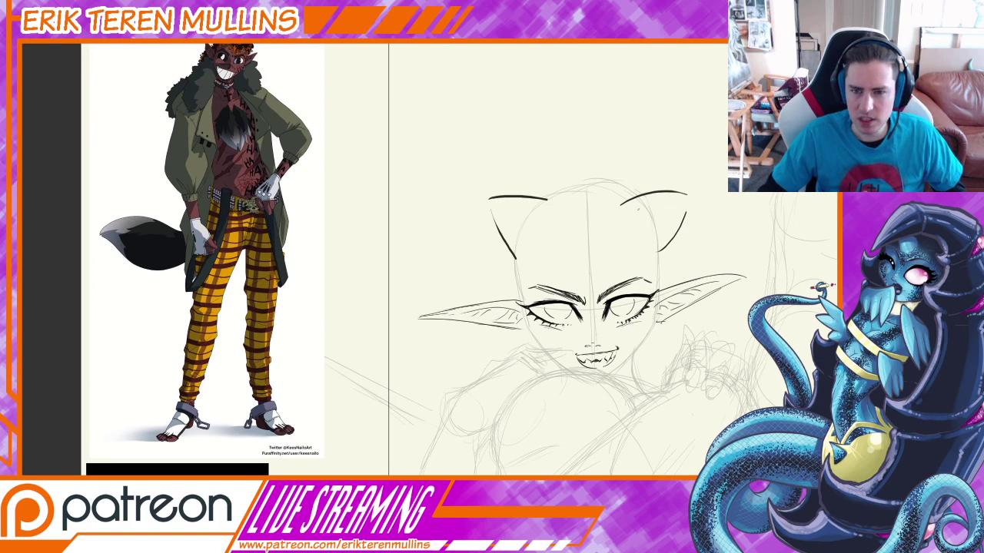
pyautogui.moveTo(636, 209)
pyautogui.mouseDown()
pyautogui.moveTo(677, 205)
pyautogui.moveTo(651, 239)
pyautogui.mouseUp()
pyautogui.hotkey('ctrl', 'z')
pyautogui.moveTo(498, 207); pyautogui.dragTo(520, 245)
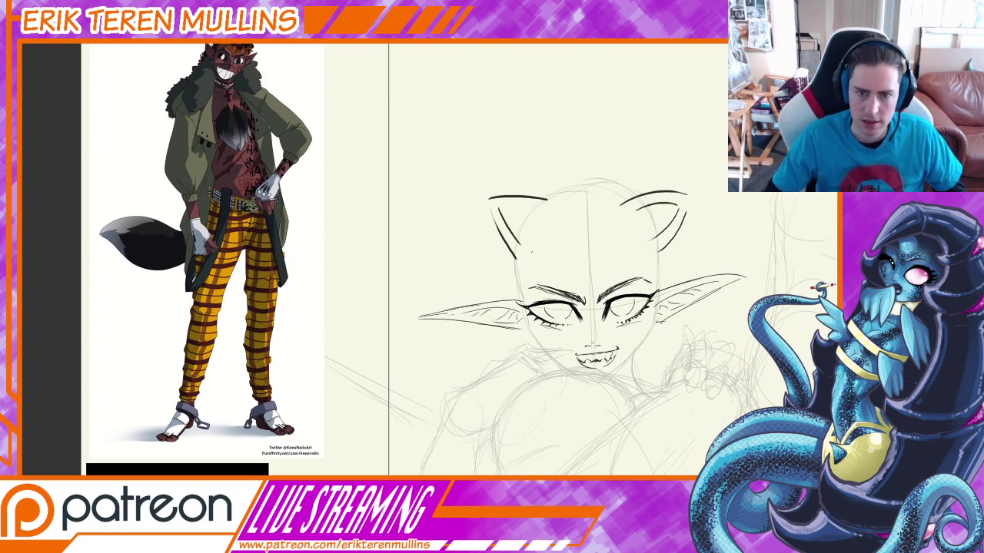
pyautogui.moveTo(501, 206); pyautogui.dragTo(537, 207)
pyautogui.hotkey('ctrl', 'z')
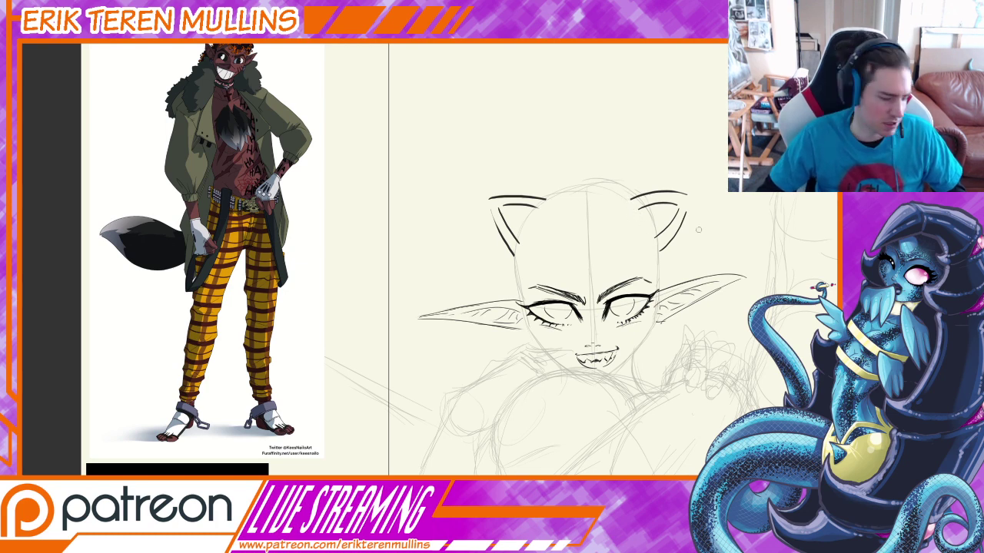
# Examine the cat ears within the whole composition beside the character references.
pyautogui.hotkey('ctrl', '+')
pyautogui.keyDown('ctrl'); pyautogui.moveTo(756, 217); pyautogui.dragTo(615, 292); pyautogui.keyUp('ctrl')
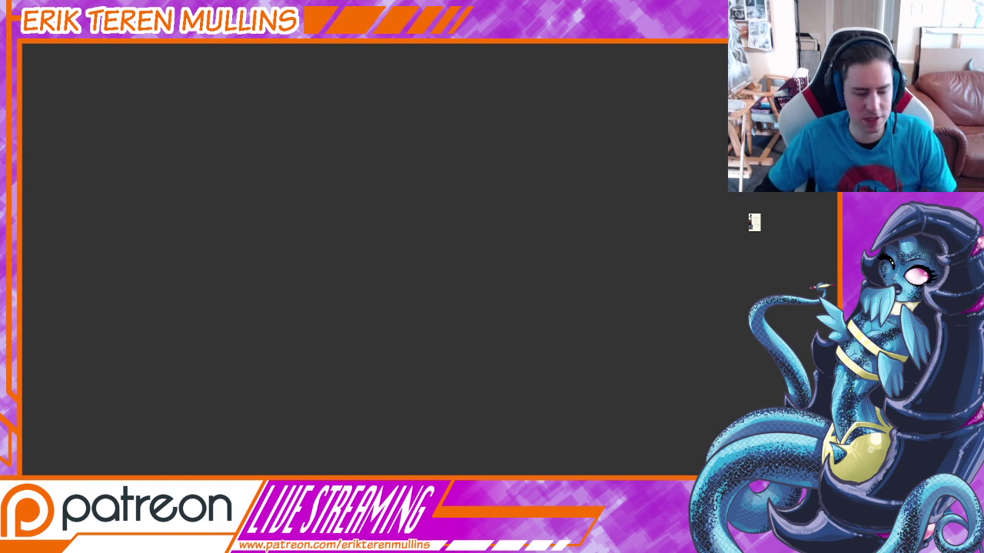
pyautogui.moveTo(752, 229); pyautogui.dragTo(776, 223)
pyautogui.moveTo(746, 244); pyautogui.dragTo(537, 298)
pyautogui.hotkey('ctrl', '+')
pyautogui.hotkey('ctrl', '0')
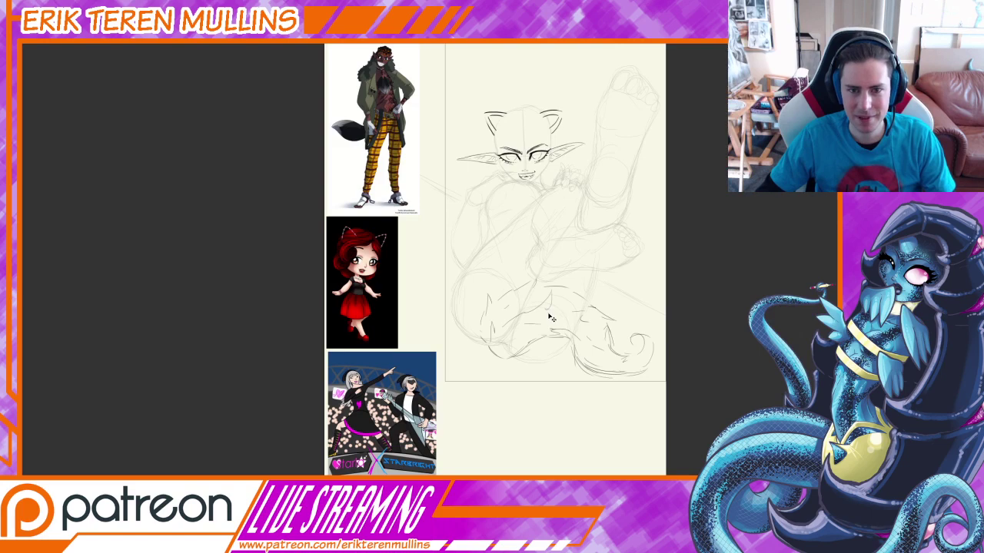
pyautogui.hotkey('ctrl', '+')
pyautogui.hotkey('ctrl', '+')
pyautogui.moveTo(725, 133); pyautogui.dragTo(661, 405)
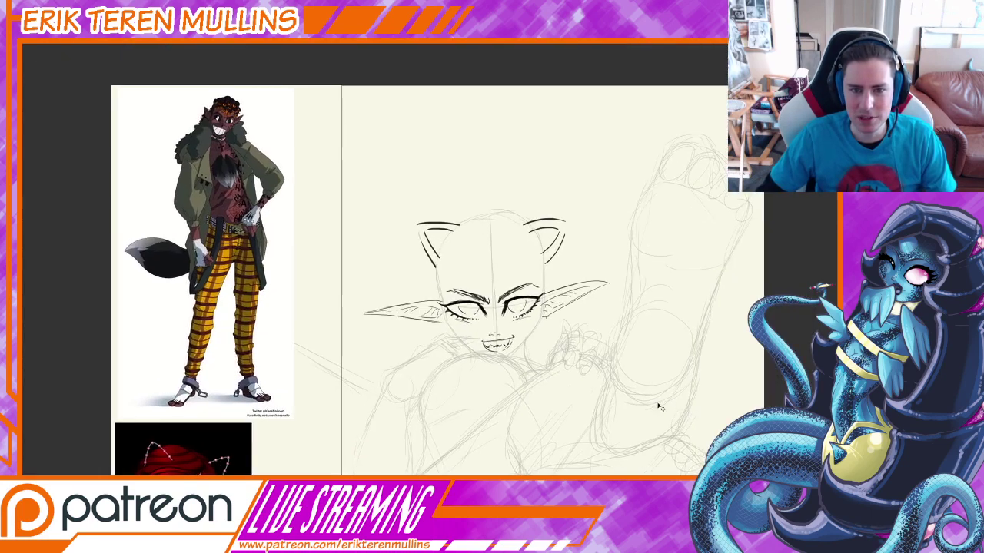
# Join the upper and outer edges at the tip of the viewer's-left cat ear with a short stroke.
pyautogui.hotkey('ctrl', '+')
pyautogui.hotkey('ctrl', '+')
pyautogui.hotkey('ctrl', '+')
pyautogui.hotkey('ctrl', '+')
pyautogui.moveTo(668, 153); pyautogui.dragTo(635, 236)
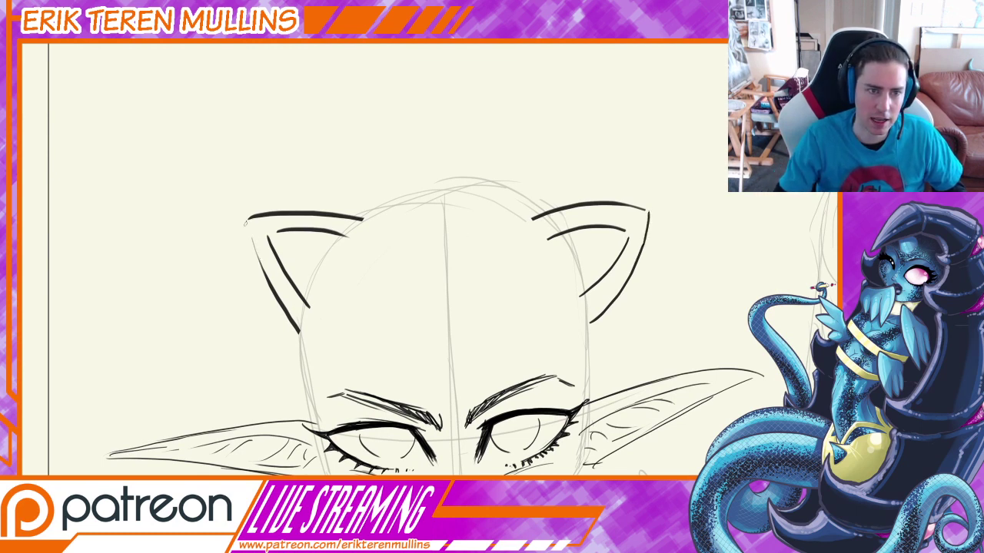
pyautogui.moveTo(246, 221); pyautogui.dragTo(265, 272)
pyautogui.hotkey('ctrl', 'z')
pyautogui.moveTo(247, 220); pyautogui.dragTo(265, 273)
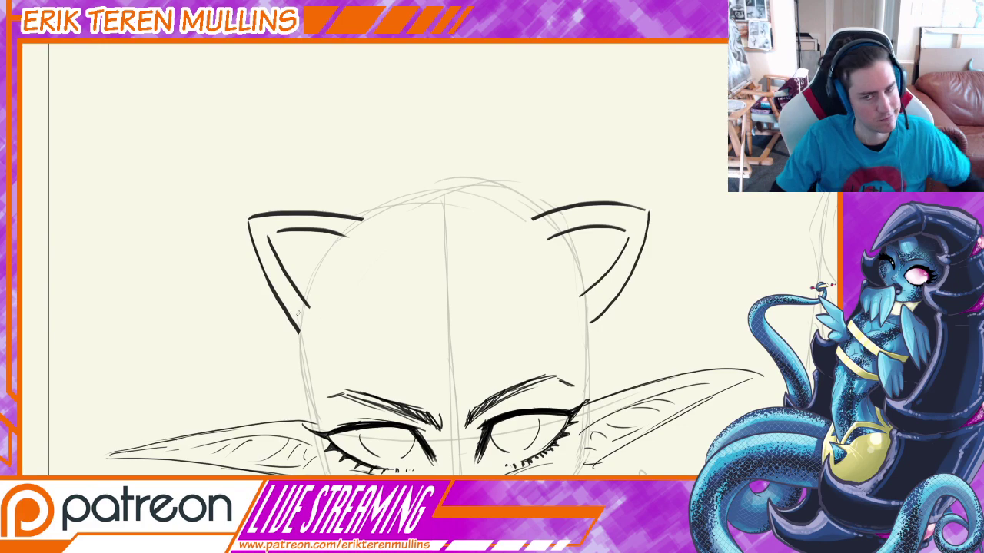
# Examine the head with its cat ears against the character reference at overview and closer distances.
pyautogui.moveTo(474, 355); pyautogui.dragTo(534, 346)
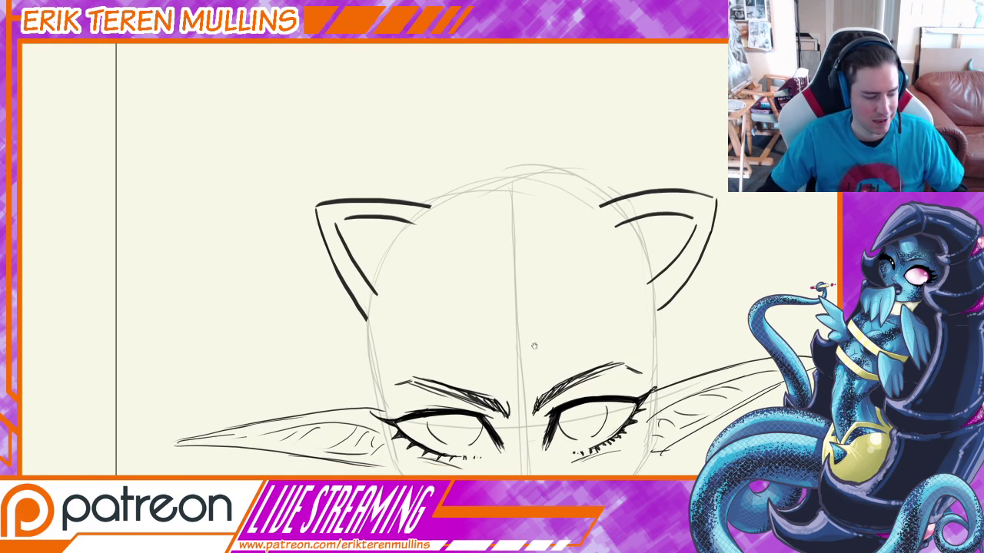
pyautogui.scroll(-8, 534, 346)
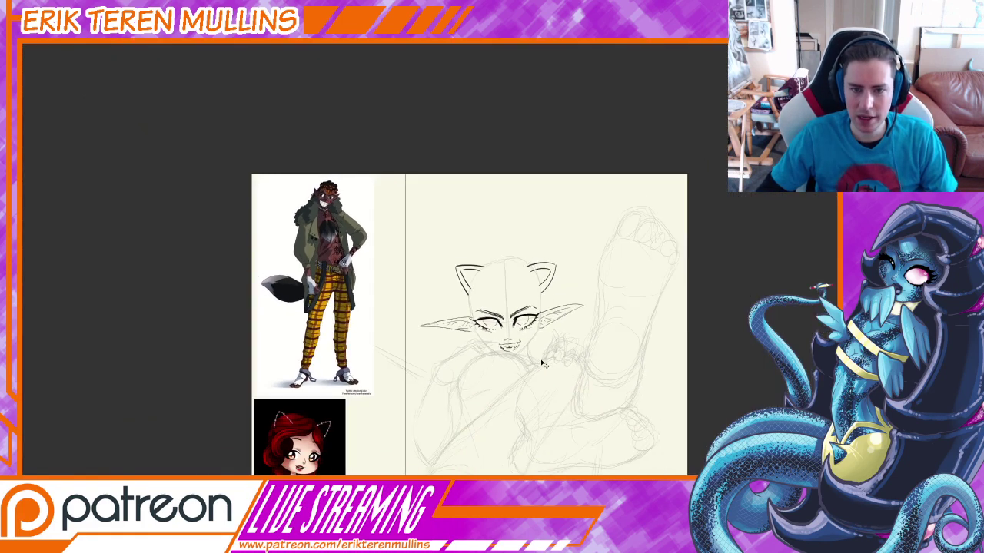
pyautogui.scroll(6, 543, 365)
pyautogui.scroll(2, 529, 391)
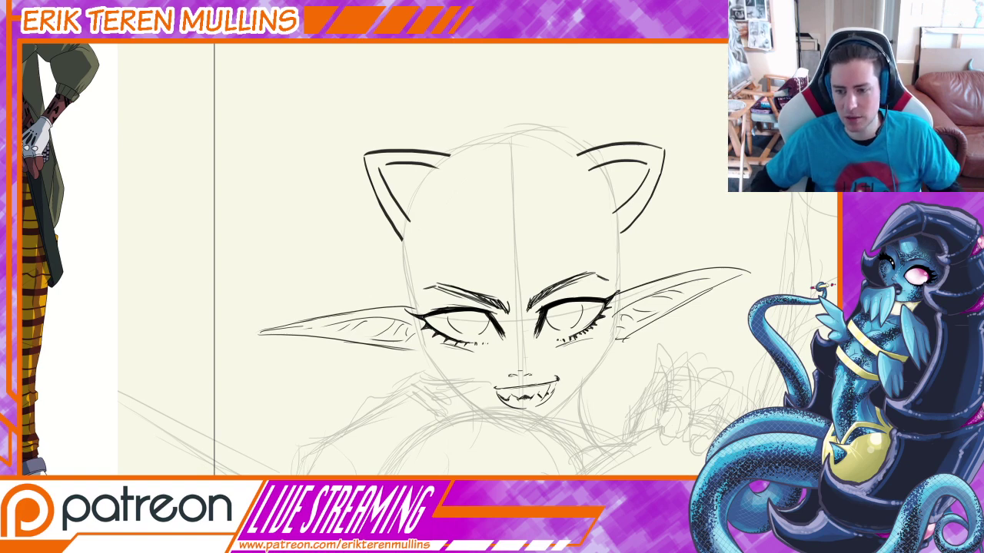
pyautogui.hotkey('ctrl', 'z')
pyautogui.hotkey('ctrl', 'y')
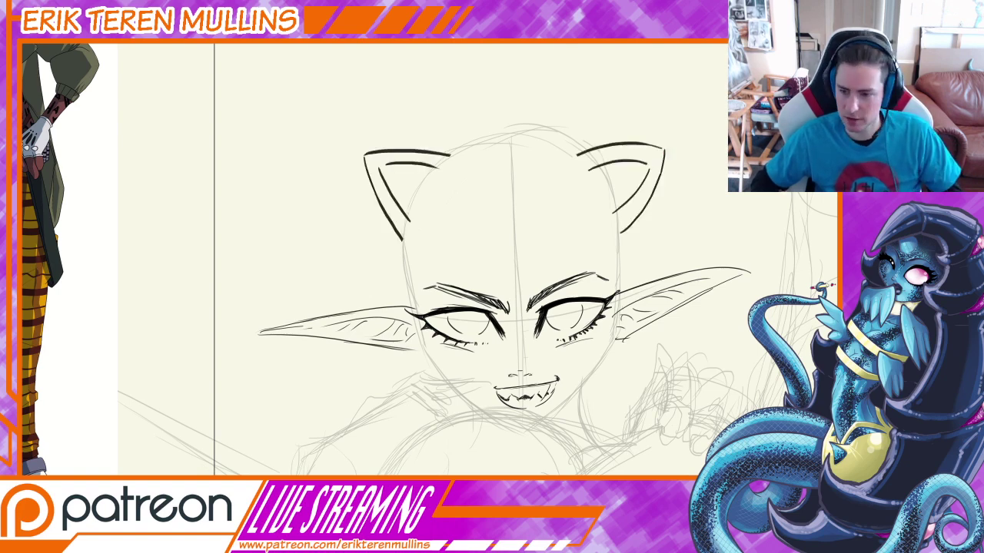
pyautogui.moveTo(556, 355)
pyautogui.mouseDown()
pyautogui.moveTo(580, 291)
pyautogui.moveTo(595, 285)
pyautogui.mouseUp()
pyautogui.moveTo(467, 250); pyautogui.dragTo(460, 335)
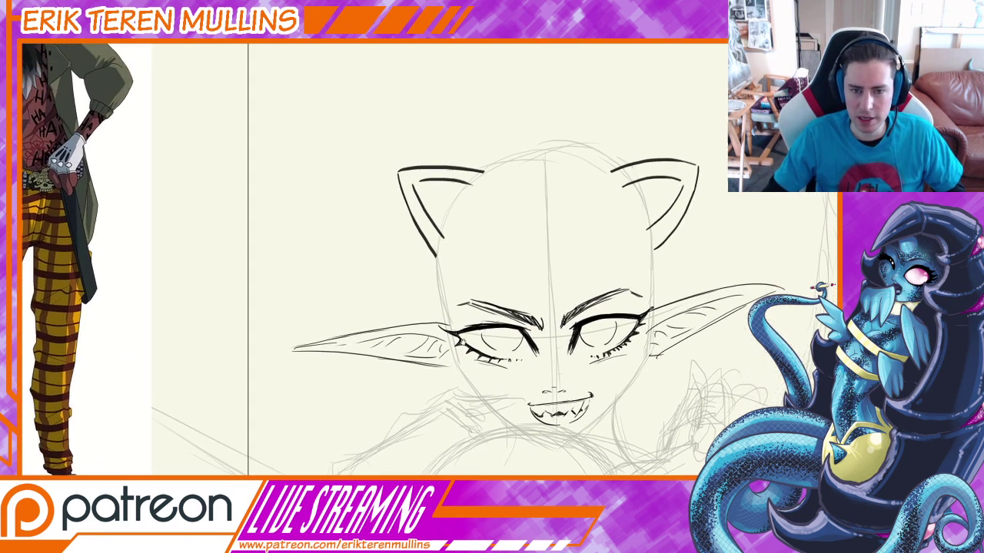
pyautogui.moveTo(521, 371); pyautogui.dragTo(561, 356)
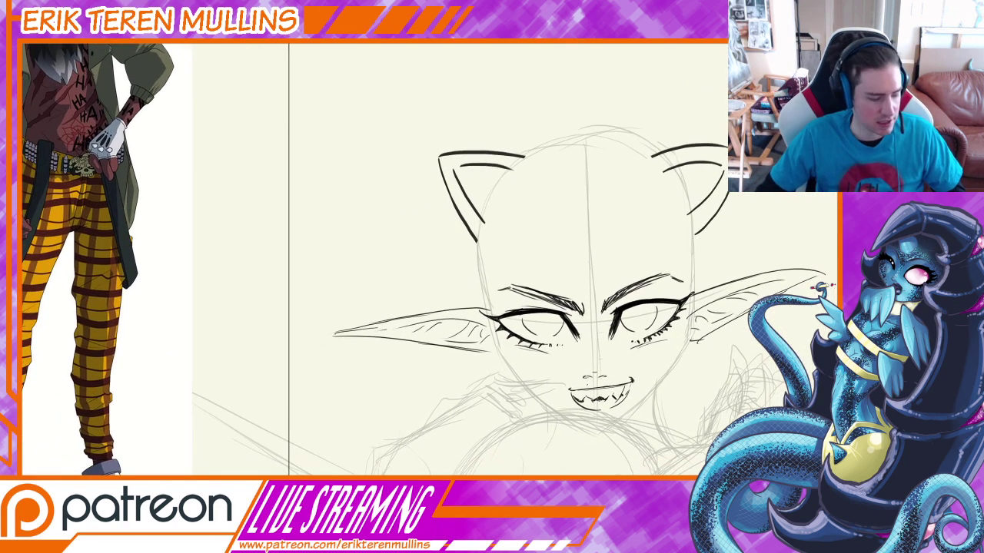
pyautogui.moveTo(593, 385); pyautogui.dragTo(581, 385)
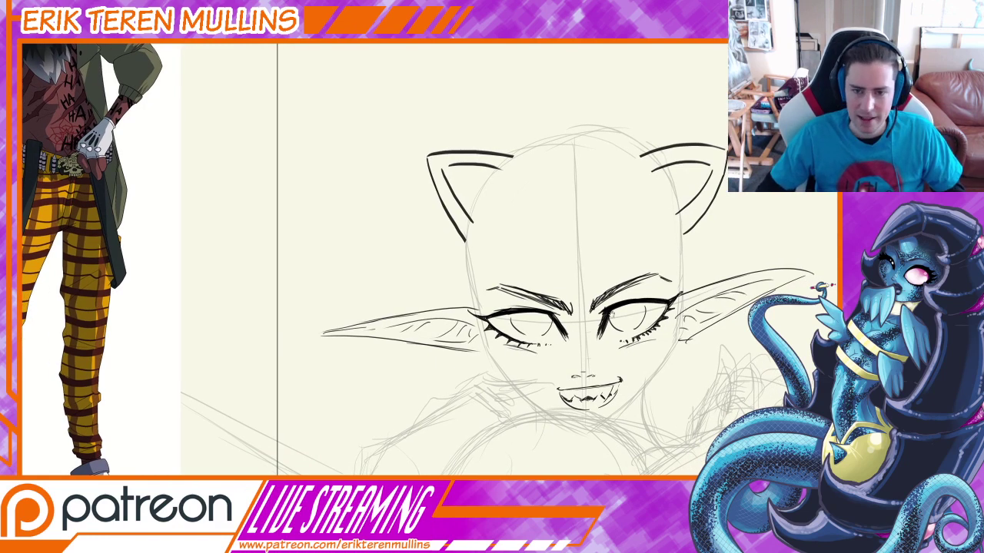
# Ink both sides of the face from the outer eye corners along the cheeks and jaw toward the chin.
pyautogui.moveTo(596, 341)
pyautogui.mouseDown()
pyautogui.moveTo(560, 335)
pyautogui.moveTo(567, 360)
pyautogui.moveTo(605, 312)
pyautogui.mouseUp()
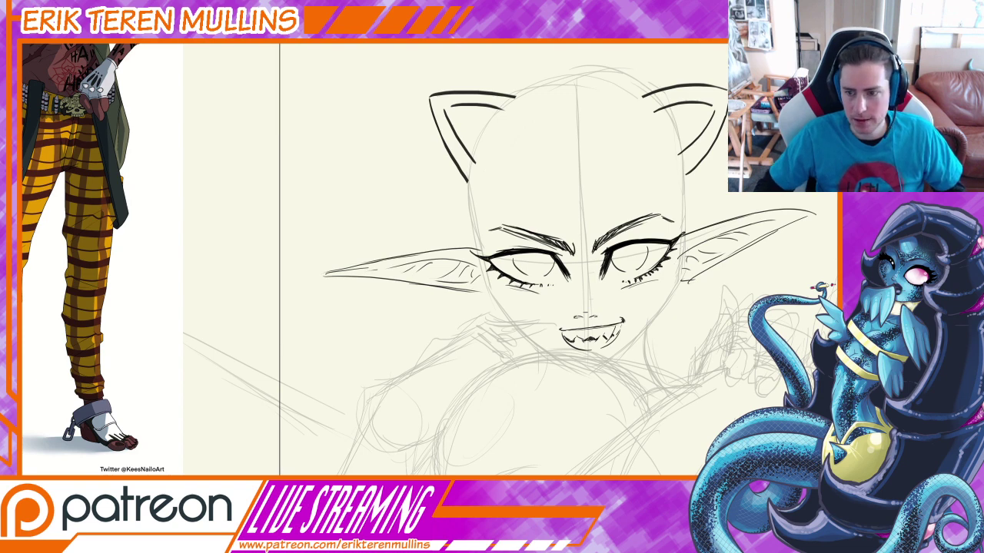
pyautogui.moveTo(680, 237)
pyautogui.mouseDown()
pyautogui.moveTo(674, 298)
pyautogui.moveTo(646, 330)
pyautogui.mouseUp()
pyautogui.moveTo(673, 294); pyautogui.dragTo(610, 361)
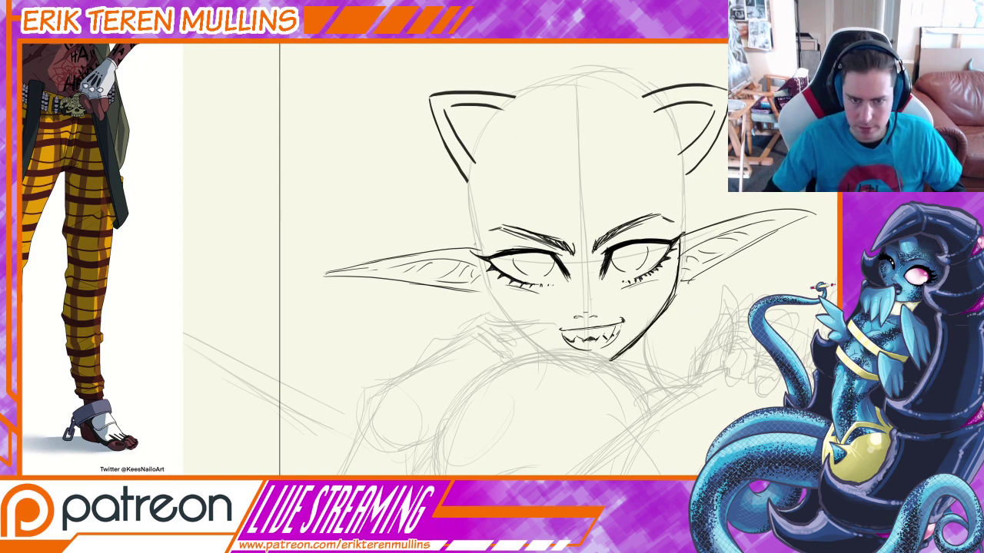
pyautogui.moveTo(477, 242)
pyautogui.mouseDown()
pyautogui.moveTo(497, 303)
pyautogui.moveTo(541, 347)
pyautogui.mouseUp()
pyautogui.moveTo(497, 303); pyautogui.dragTo(555, 357)
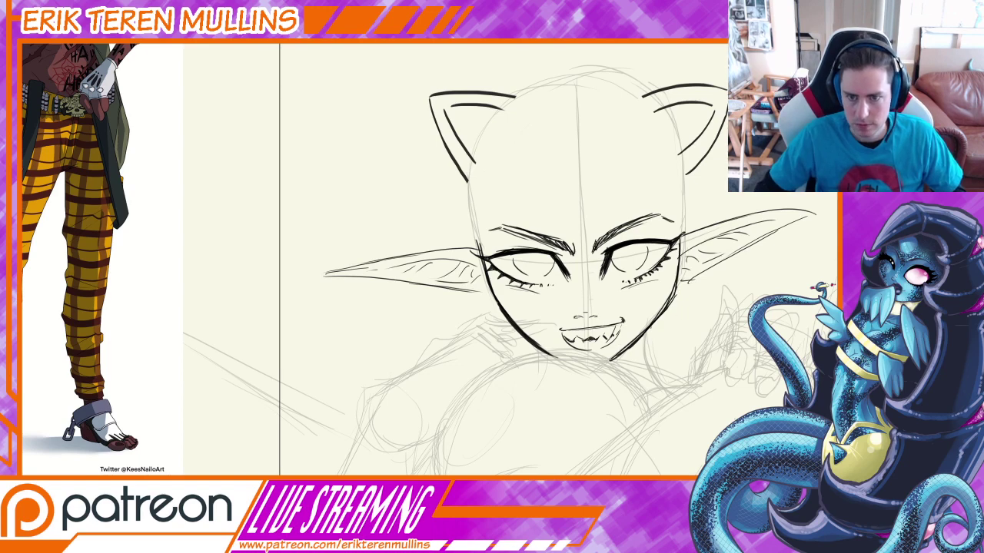
pyautogui.moveTo(672, 296); pyautogui.dragTo(642, 333)
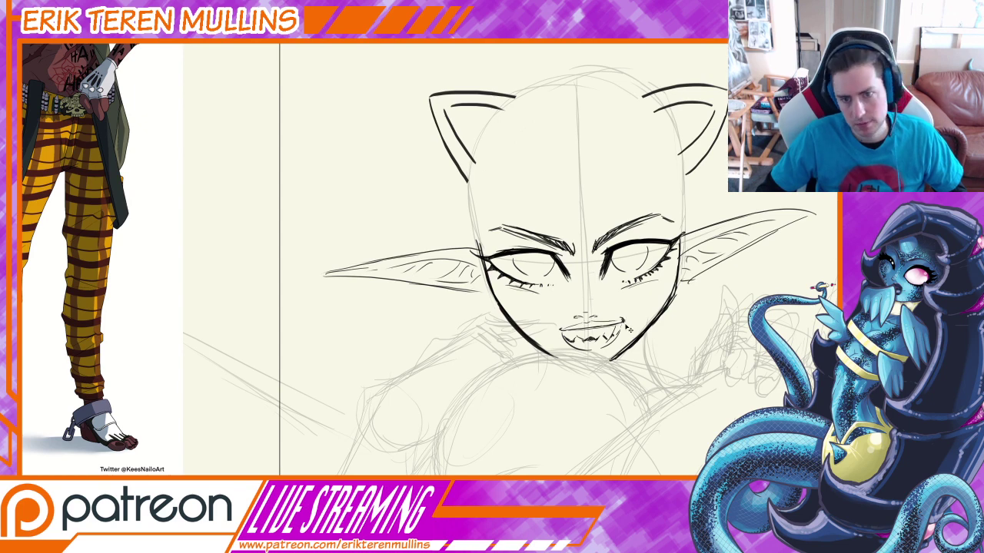
pyautogui.moveTo(624, 322); pyautogui.dragTo(594, 328)
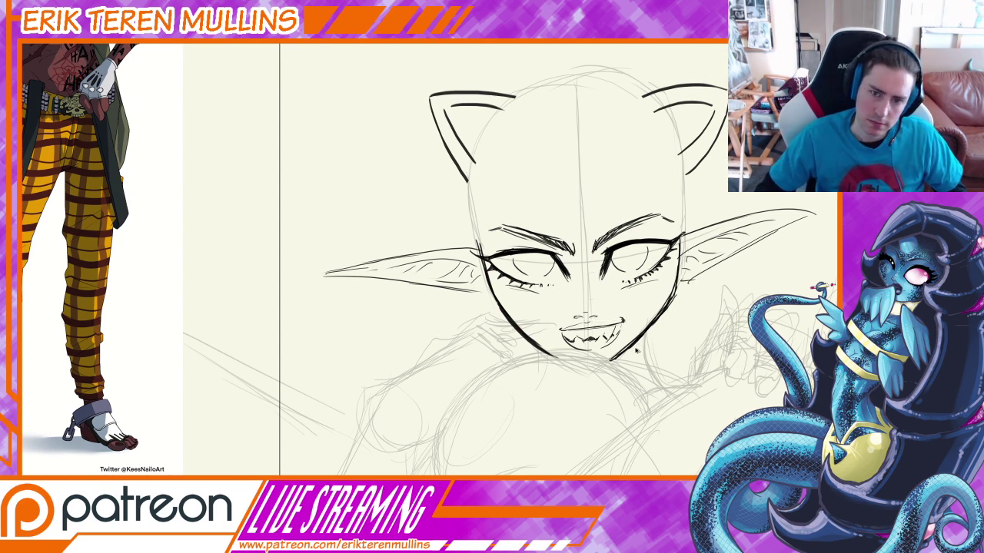
# Add short cross lines and notch marks along the rim bands of both cat ears.
pyautogui.moveTo(608, 345); pyautogui.dragTo(597, 362)
pyautogui.moveTo(609, 309); pyautogui.dragTo(606, 345)
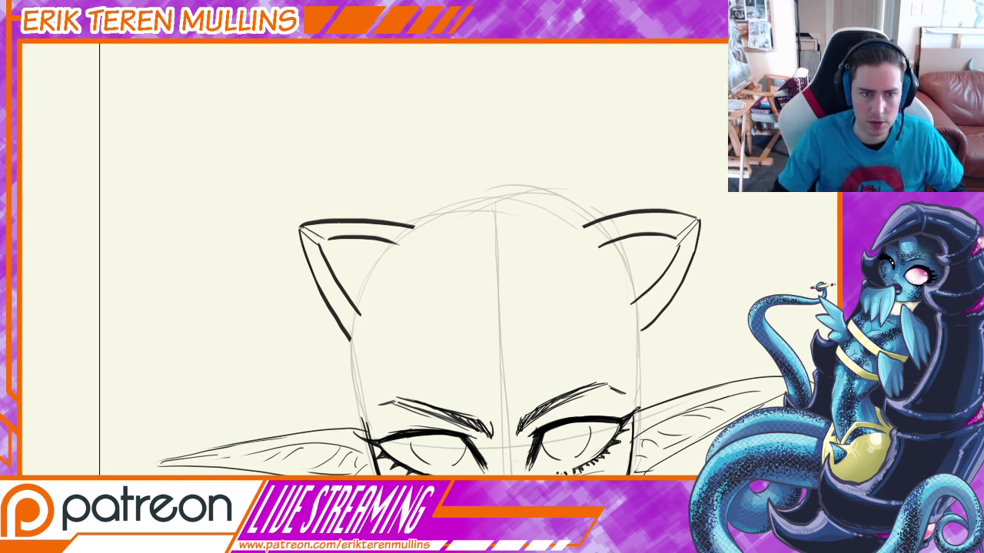
pyautogui.moveTo(352, 223); pyautogui.dragTo(358, 235)
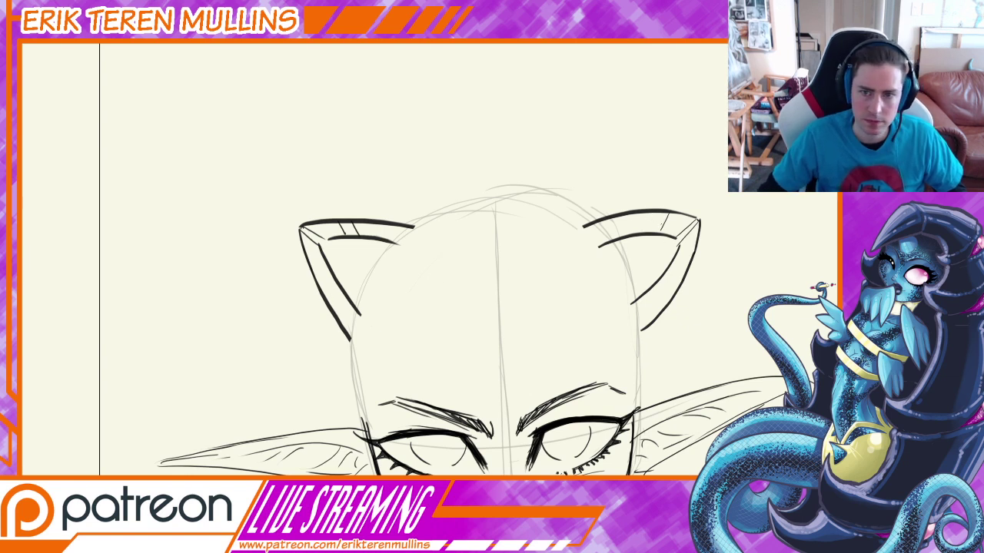
pyautogui.moveTo(652, 220); pyautogui.dragTo(647, 232)
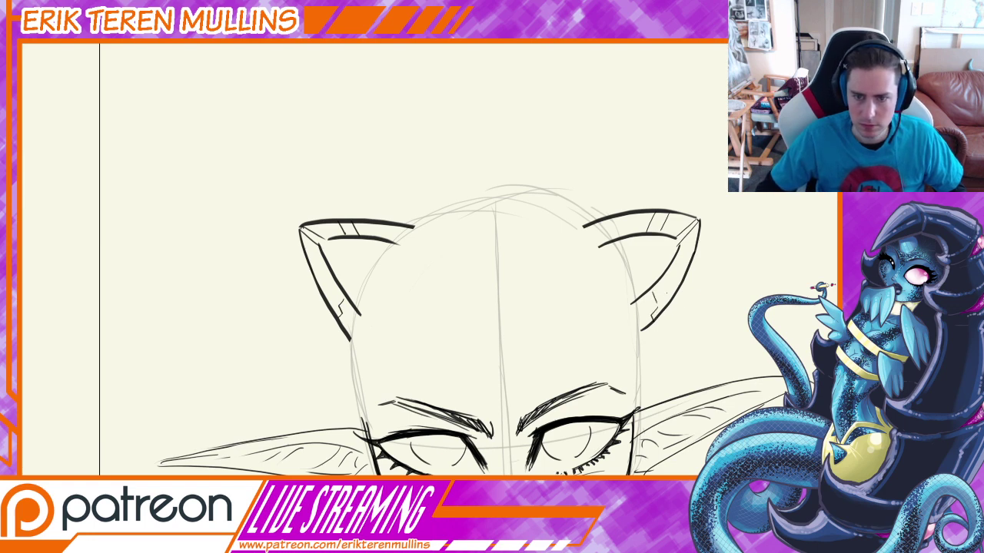
# Try to draw a small freehand circle inside the viewer's-left cat ear.
pyautogui.moveTo(504, 302); pyautogui.dragTo(526, 337)
pyautogui.moveTo(364, 282); pyautogui.dragTo(383, 315)
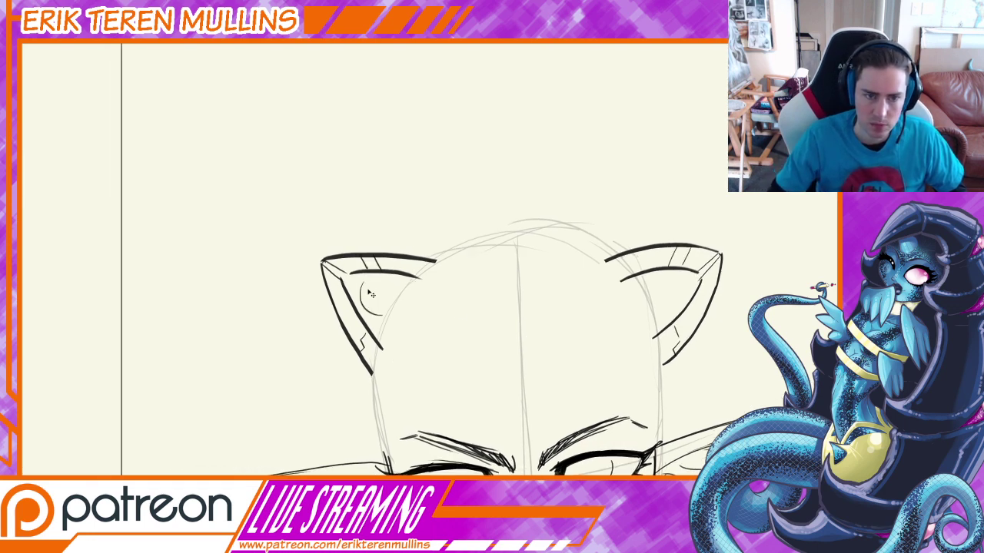
pyautogui.hotkey('ctrl', 'z')
pyautogui.moveTo(365, 280); pyautogui.dragTo(383, 304)
pyautogui.hotkey('ctrl', 'z')
pyautogui.hotkey('ctrl', 'z')
pyautogui.hotkey('ctrl', 'z')
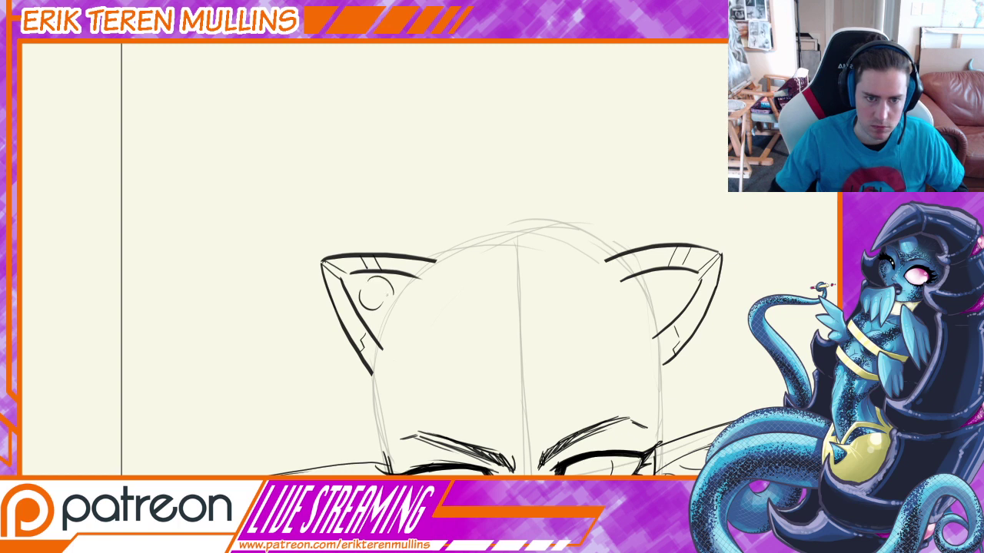
pyautogui.hotkey('ctrl', 'z')
pyautogui.hotkey('ctrl', 'z')
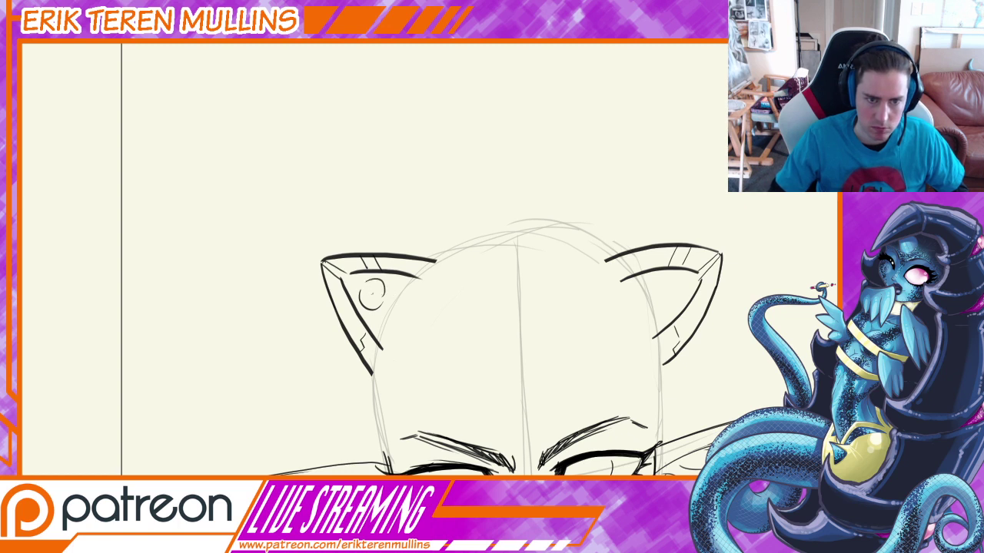
pyautogui.hotkey('ctrl', 'z')
pyautogui.moveTo(381, 282); pyautogui.dragTo(384, 295)
pyautogui.hotkey('ctrl', 'z')
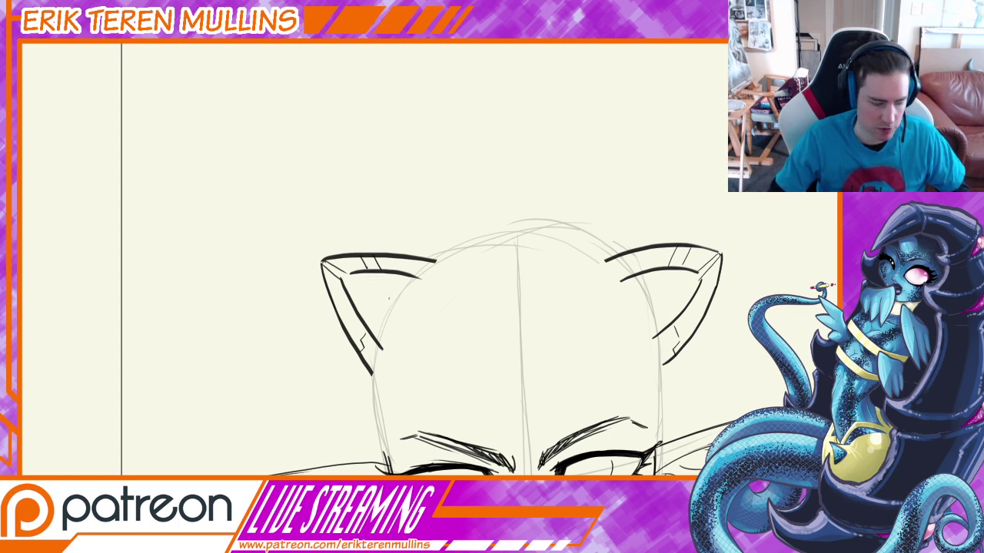
# Draw a small circle inside the viewer's-left cat ear with a circular selection and a centred black stroke.
pyautogui.click(15, 50)
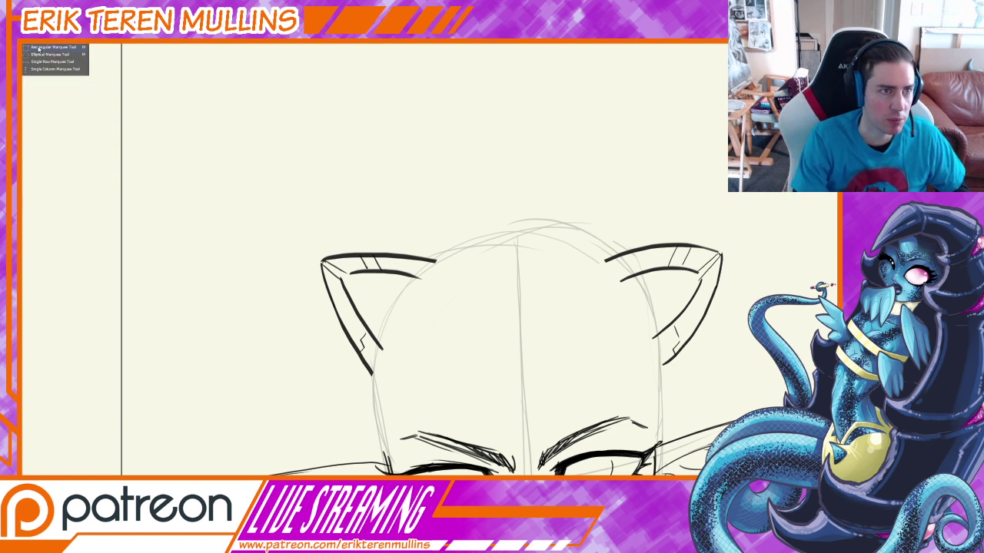
pyautogui.click(44, 54)
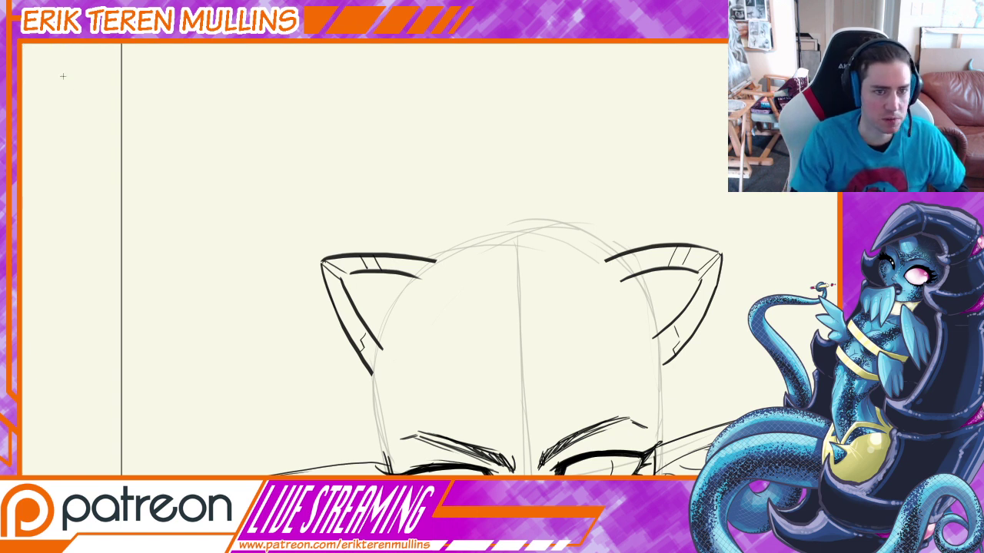
pyautogui.moveTo(393, 310); pyautogui.dragTo(387, 298)
pyautogui.rightClick(397, 304)
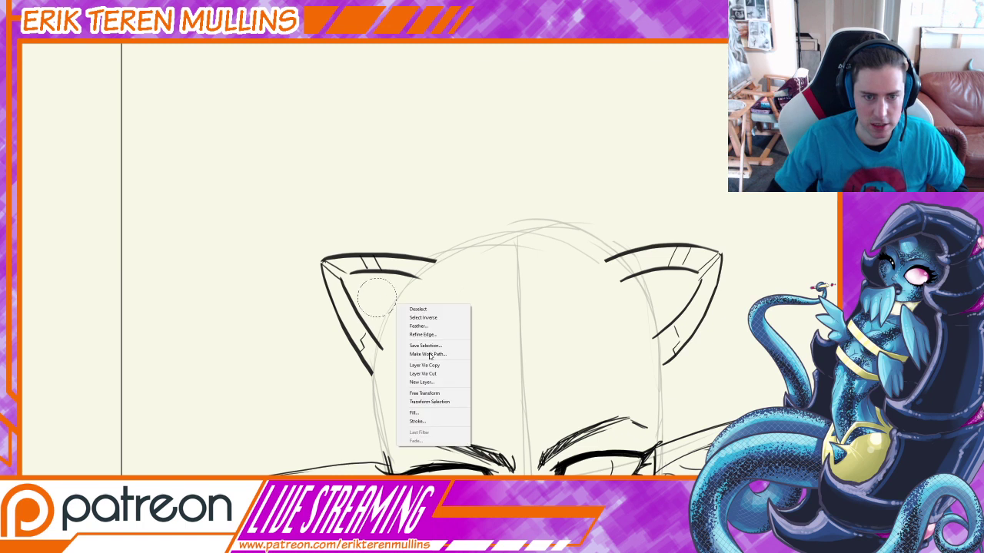
pyautogui.click(427, 421)
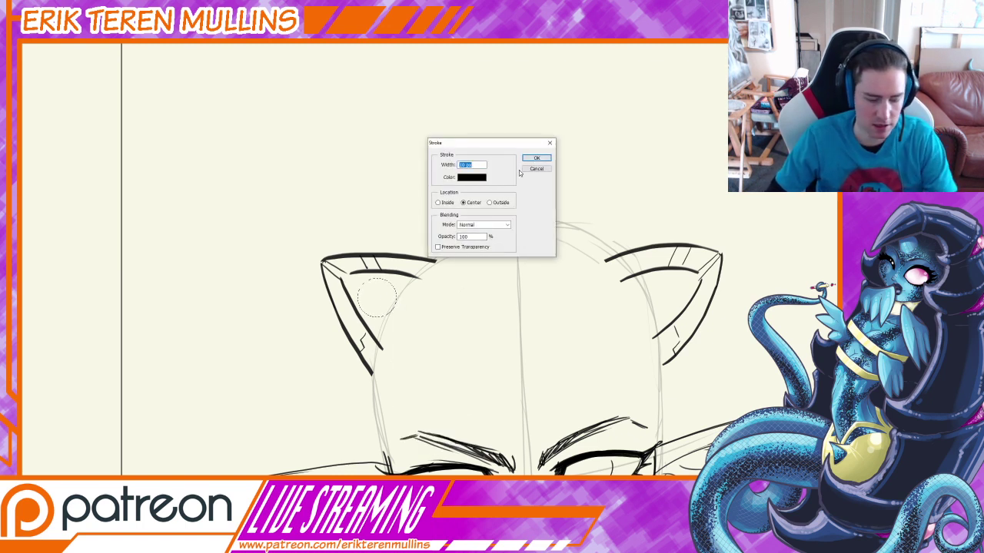
pyautogui.click(536, 159)
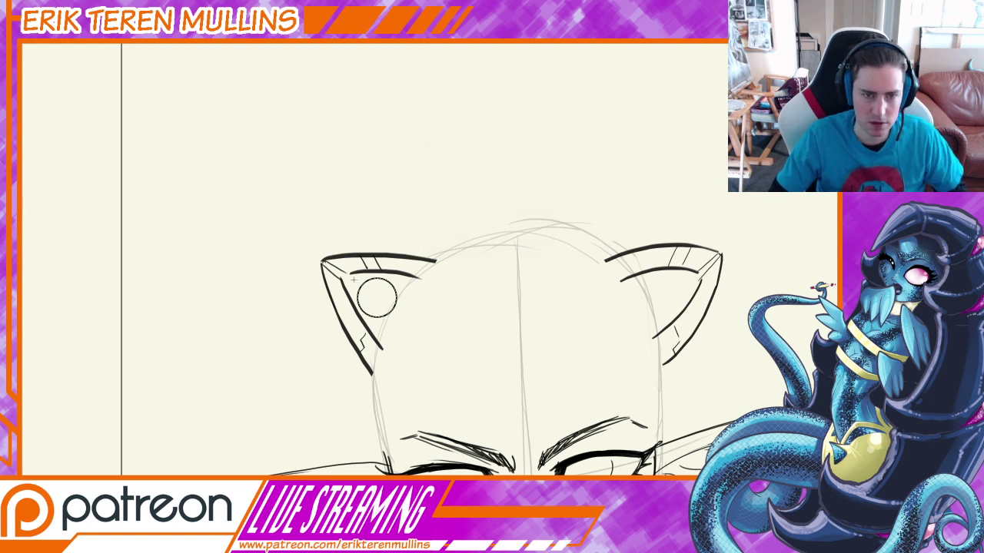
# Duplicate the circle in the viewer's-left cat ear and scale the copy down into a concentric inner ring.
pyautogui.moveTo(354, 279); pyautogui.dragTo(413, 333)
pyautogui.moveTo(396, 309); pyautogui.dragTo(397, 302)
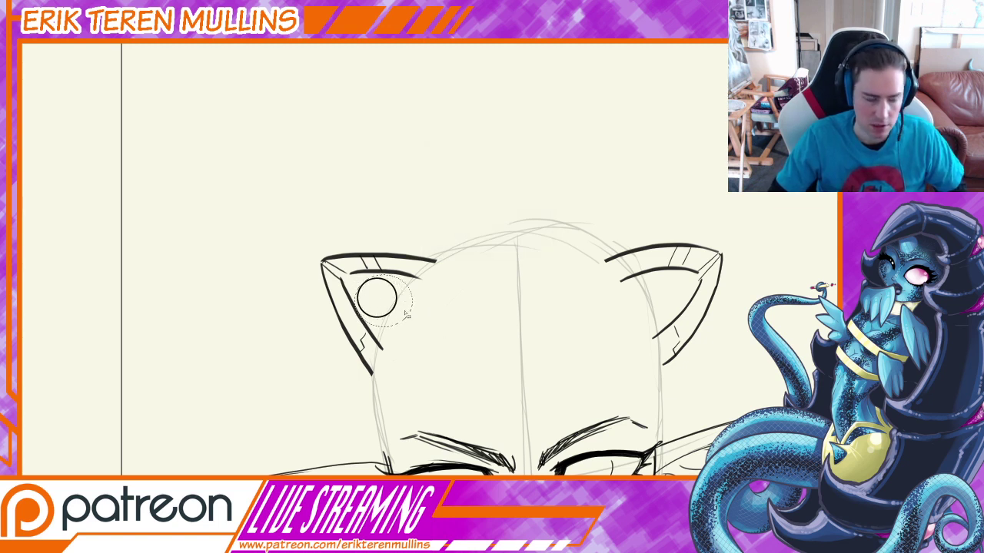
pyautogui.hotkey('ctrl', 'z')
pyautogui.hotkey('ctrl', 'z')
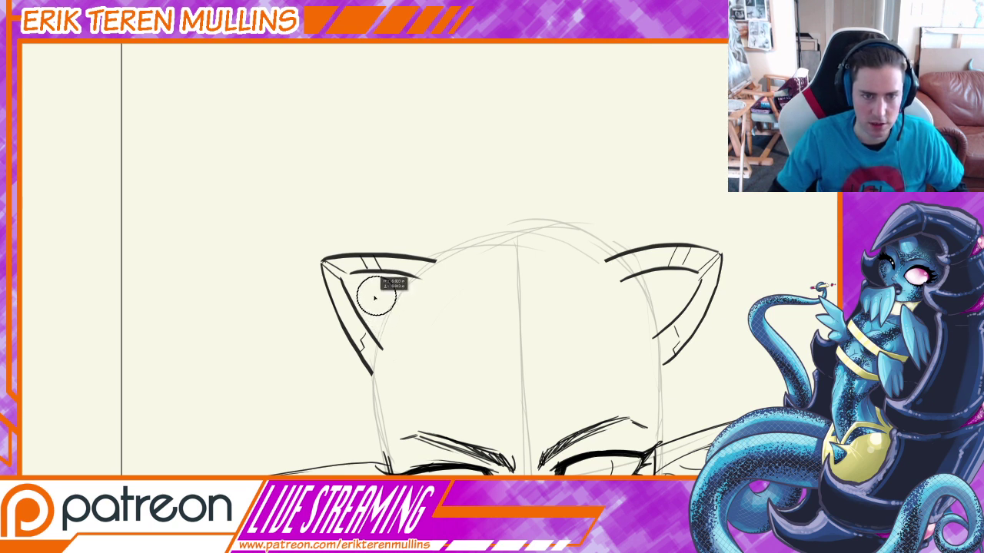
pyautogui.hotkey('ctrl', 'd')
pyautogui.hotkey('ctrl', 't')
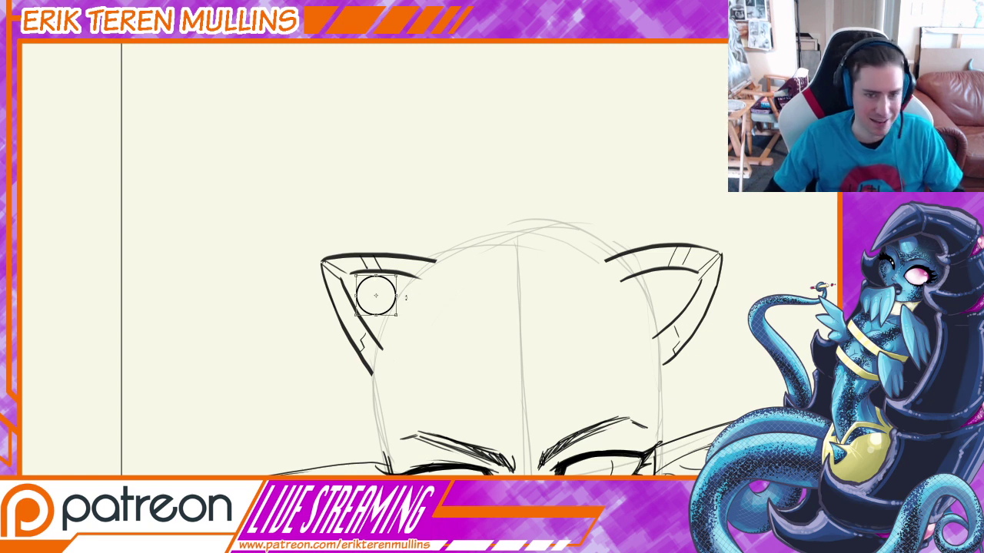
pyautogui.moveTo(396, 314); pyautogui.dragTo(382, 298)
pyautogui.press('Return')
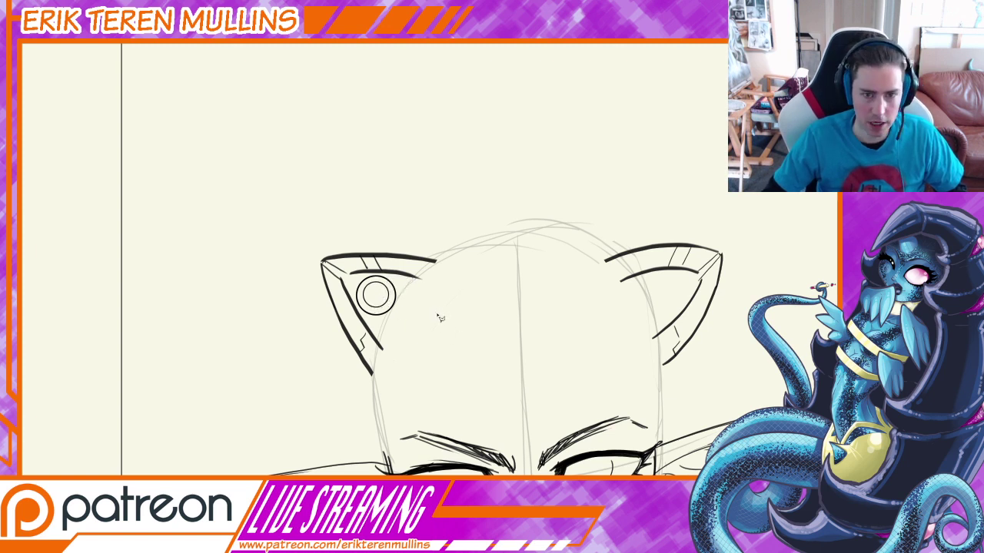
# Erase the entire viewer's-right cat ear with an enlarged eraser.
pyautogui.press('e')
pyautogui.press(']')
pyautogui.press(']')
pyautogui.press(']')
pyautogui.press(']')
pyautogui.press(']')
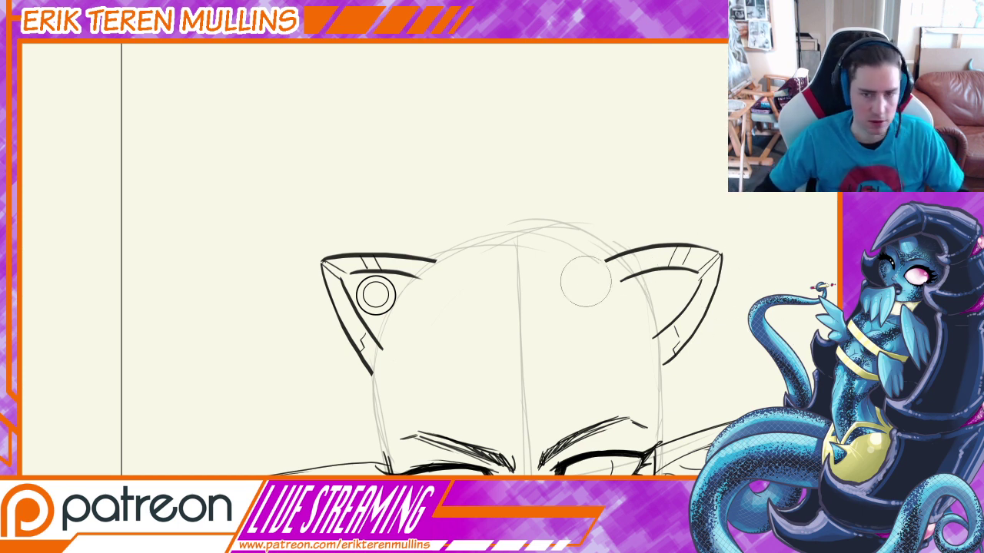
pyautogui.moveTo(659, 273)
pyautogui.mouseDown()
pyautogui.moveTo(714, 269)
pyautogui.moveTo(667, 336)
pyautogui.moveTo(714, 360)
pyautogui.mouseUp()
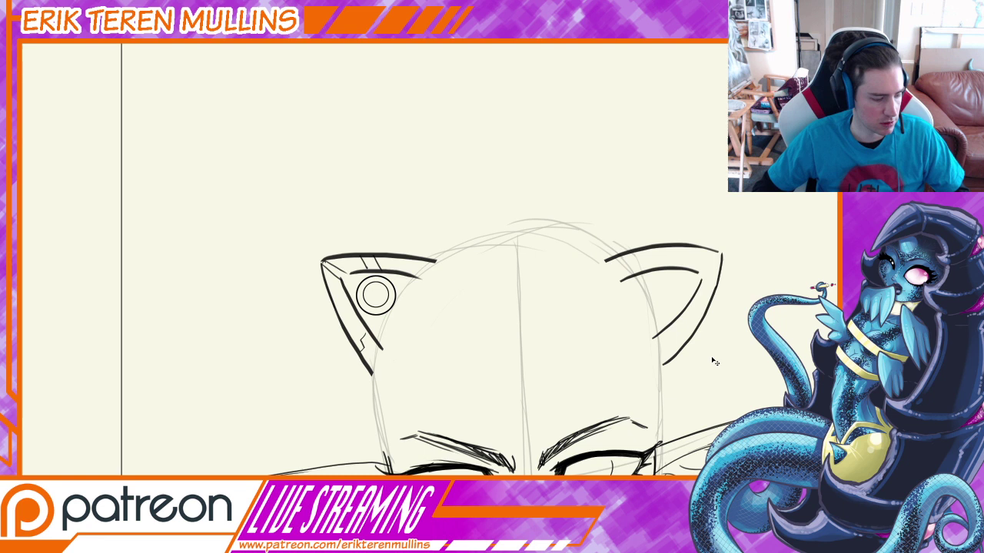
pyautogui.moveTo(612, 275)
pyautogui.mouseDown()
pyautogui.moveTo(654, 204)
pyautogui.moveTo(653, 351)
pyautogui.moveTo(639, 339)
pyautogui.mouseUp()
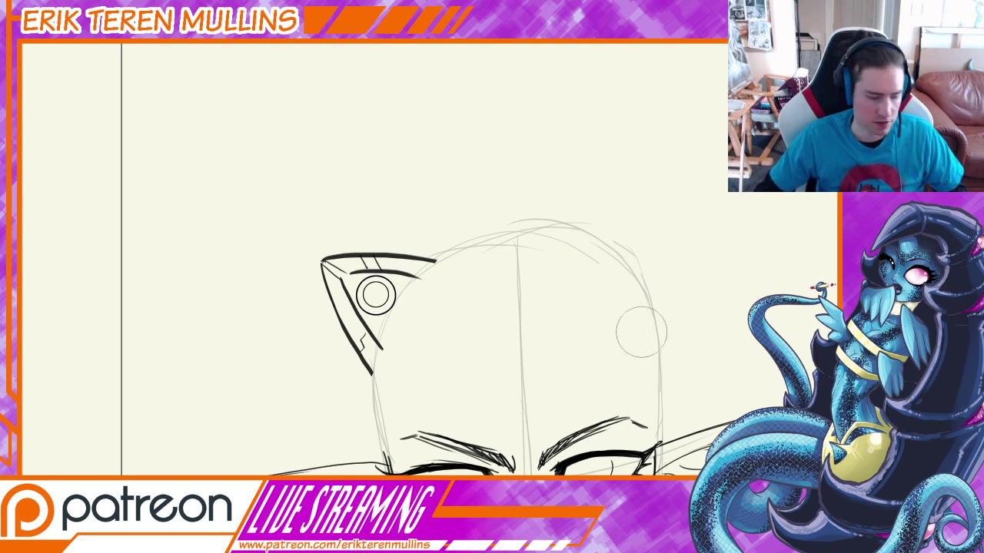
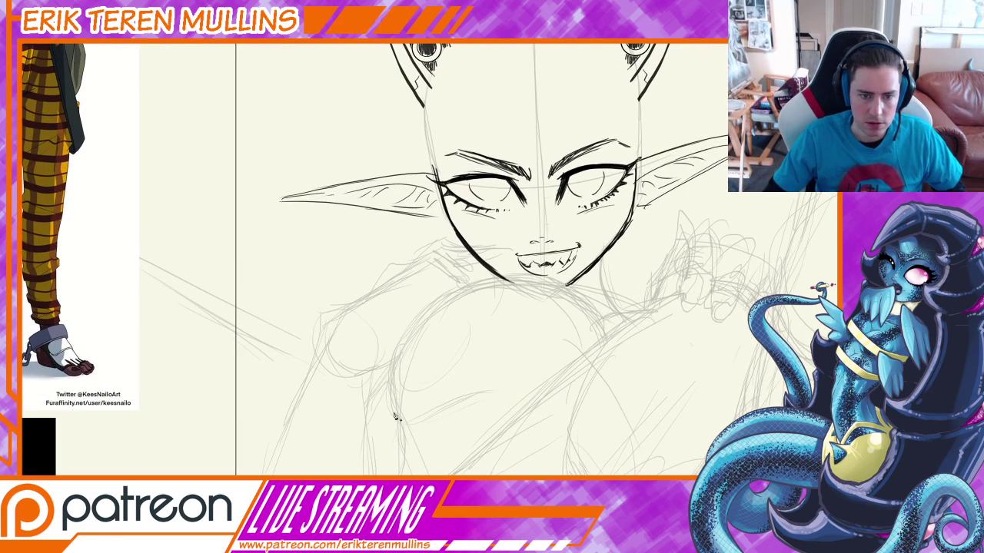
# Trace the large rounded chest contour below the chin as a curved path, stroke it with the brush, and trim its lower end.
pyautogui.moveTo(379, 391); pyautogui.dragTo(416, 445)
pyautogui.moveTo(517, 277); pyautogui.dragTo(647, 279)
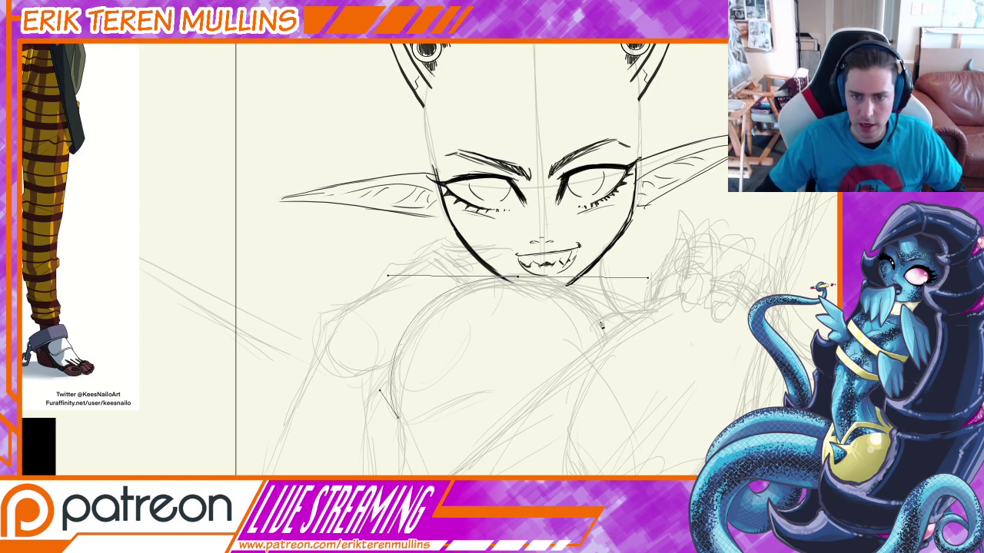
pyautogui.click(606, 340)
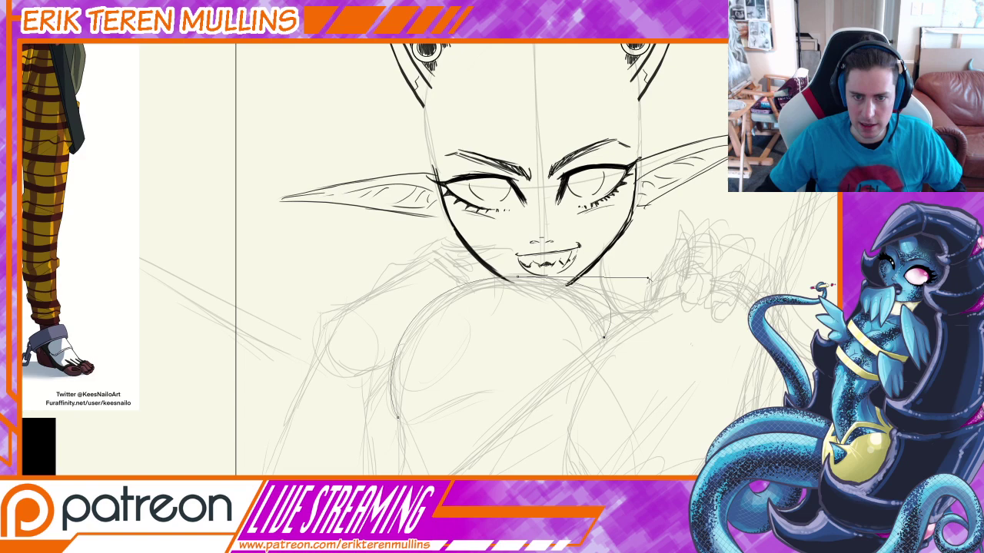
pyautogui.moveTo(649, 279); pyautogui.dragTo(600, 281)
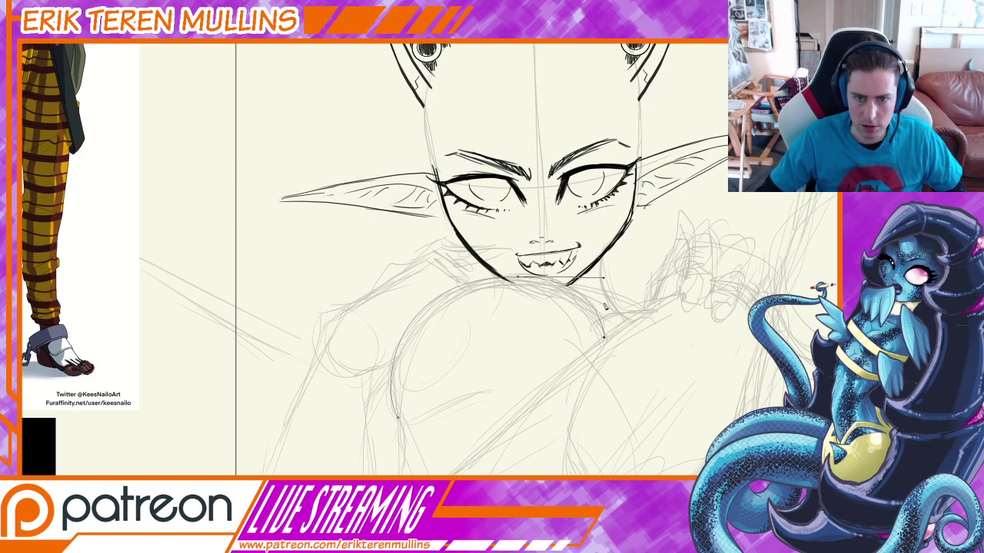
pyautogui.rightClick(581, 305)
pyautogui.click(615, 358)
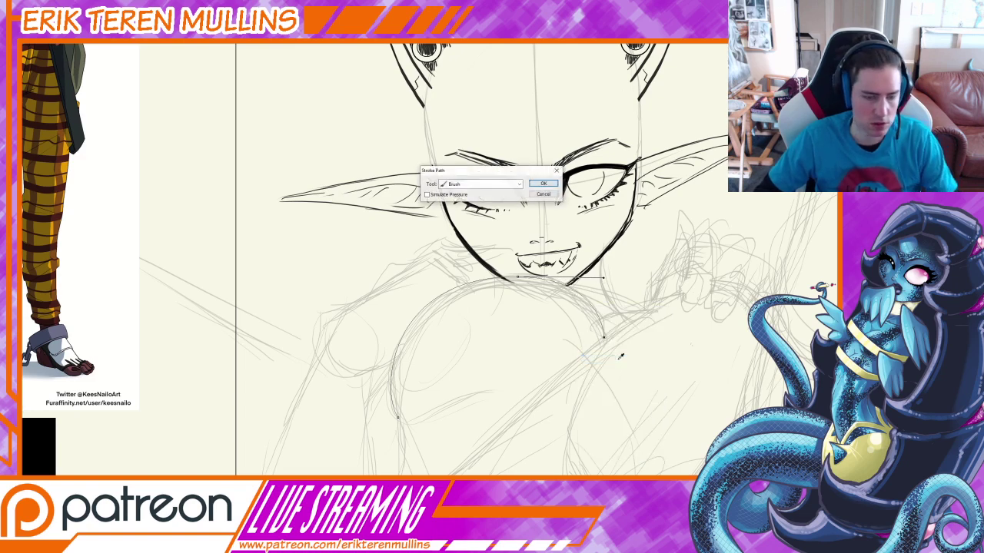
pyautogui.press('Return')
pyautogui.press('Delete')
pyautogui.press('Delete')
pyautogui.press('e')
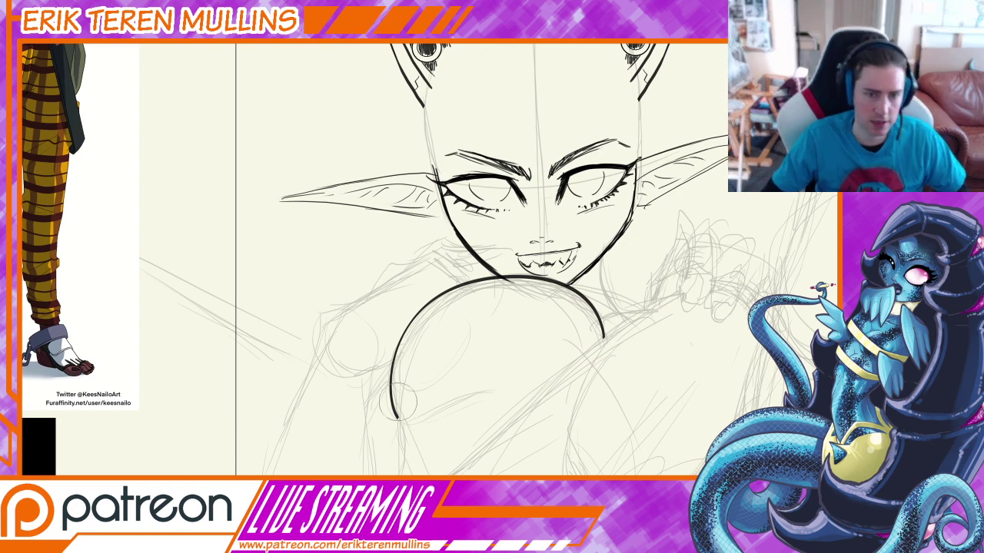
pyautogui.moveTo(390, 411); pyautogui.dragTo(415, 431)
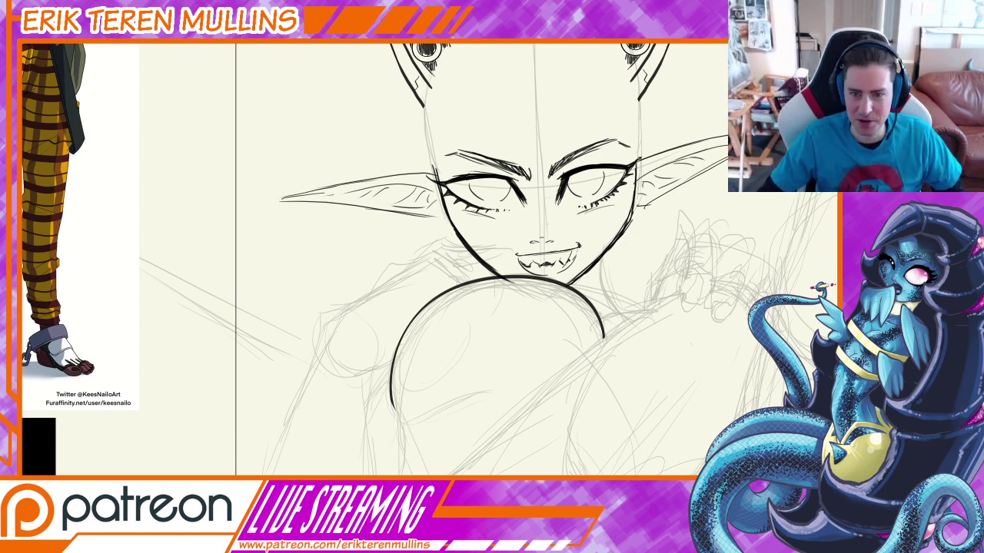
# Ink a short arc branching from the viewer's-right end of the chest contour and trim its outer end.
pyautogui.moveTo(598, 311); pyautogui.dragTo(659, 320)
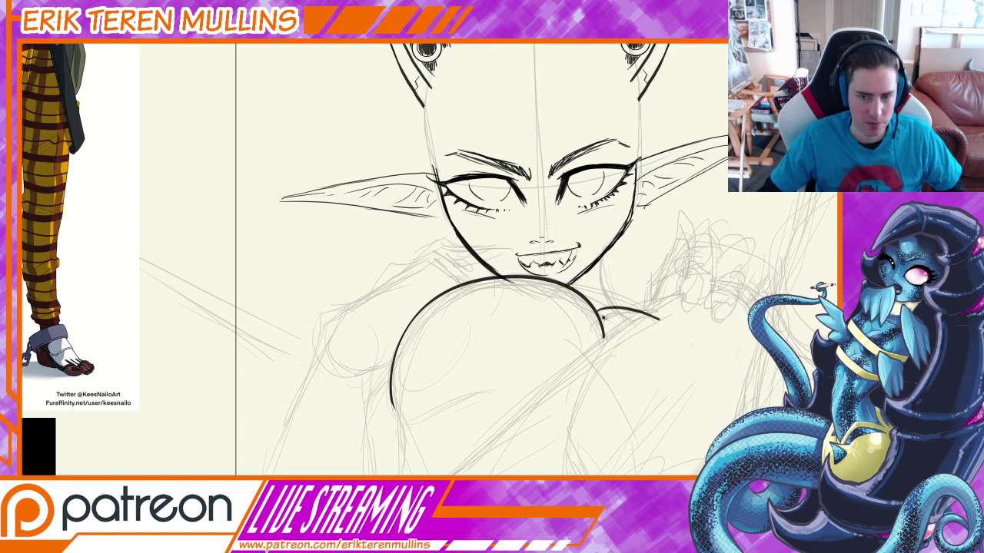
pyautogui.hotkey('ctrl', 'z')
pyautogui.moveTo(599, 313)
pyautogui.mouseDown()
pyautogui.moveTo(658, 316)
pyautogui.moveTo(673, 332)
pyautogui.mouseUp()
pyautogui.hotkey('ctrl', 'z')
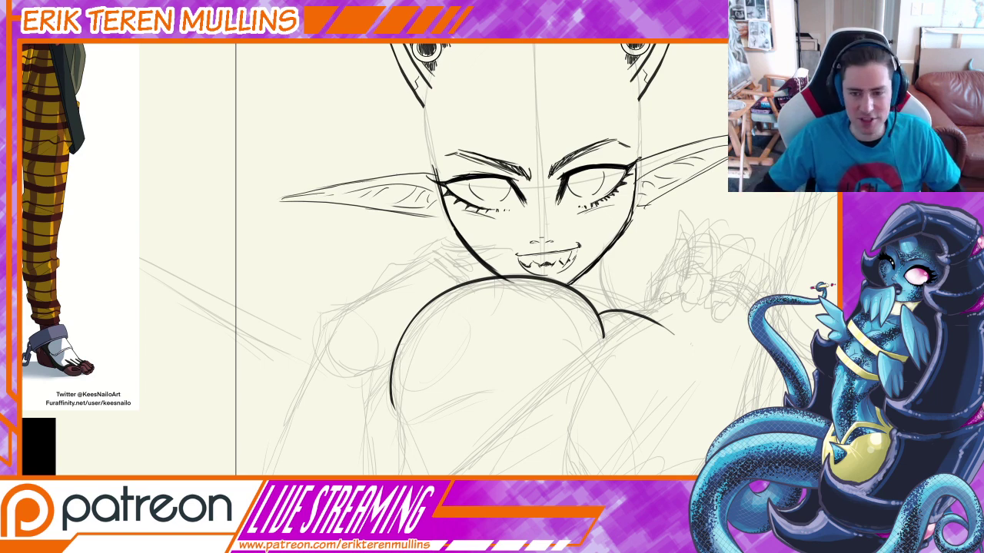
pyautogui.moveTo(676, 335); pyautogui.dragTo(649, 327)
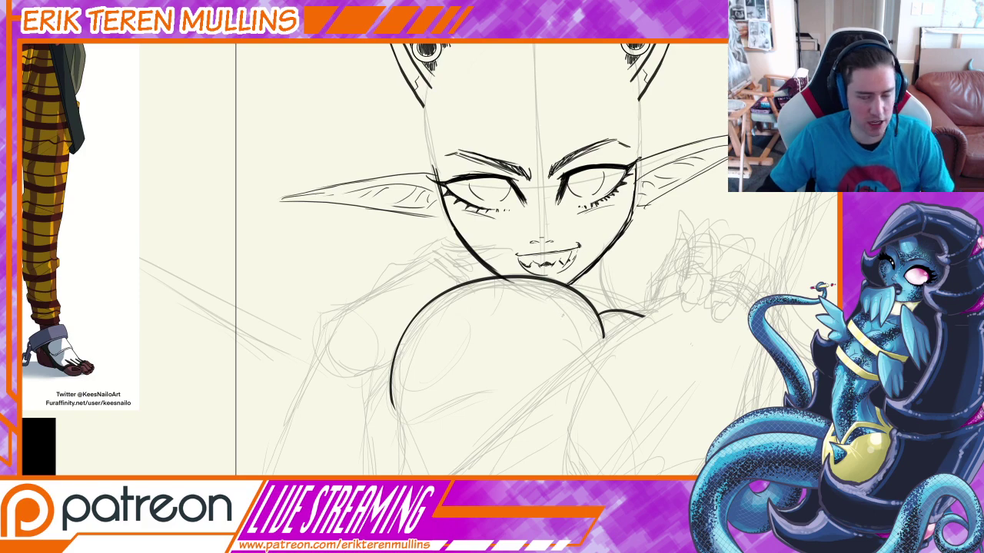
# Ink the underside of the chest as an upward-sweeping curve from the contour's lower end, redrawing the stroke until it fits the sketch.
pyautogui.hotkey('ctrl', '-')
pyautogui.hotkey('ctrl', '+')
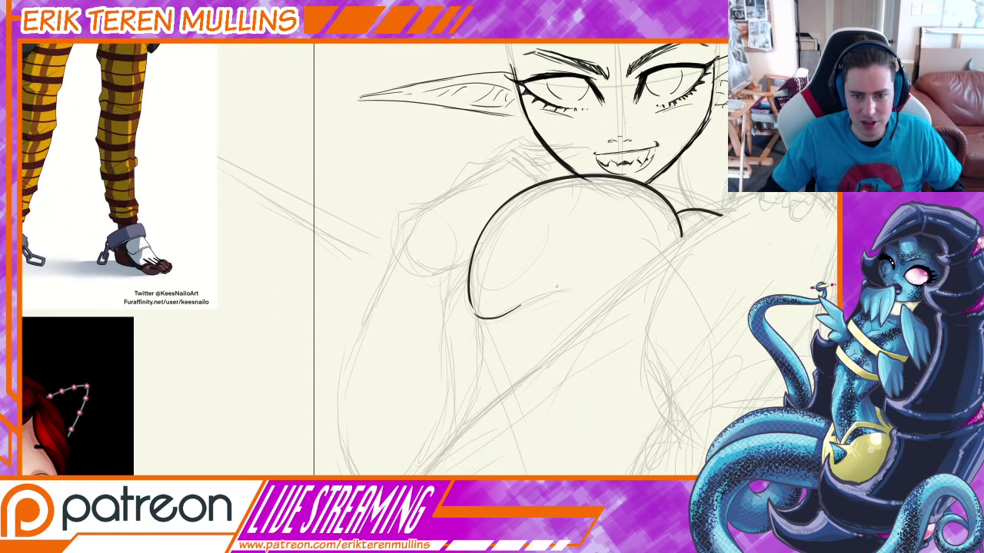
pyautogui.hotkey('ctrl', 'z')
pyautogui.moveTo(479, 314); pyautogui.dragTo(570, 296)
pyautogui.hotkey('ctrl', 'z')
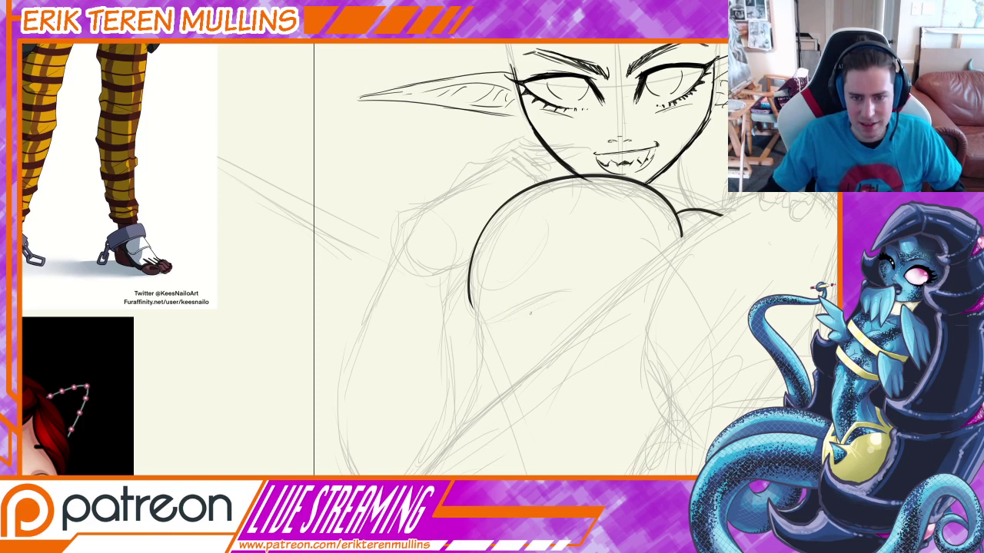
pyautogui.moveTo(477, 315); pyautogui.dragTo(559, 298)
pyautogui.hotkey('ctrl', 'z')
pyautogui.moveTo(478, 318); pyautogui.dragTo(563, 301)
pyautogui.hotkey('ctrl', 'z')
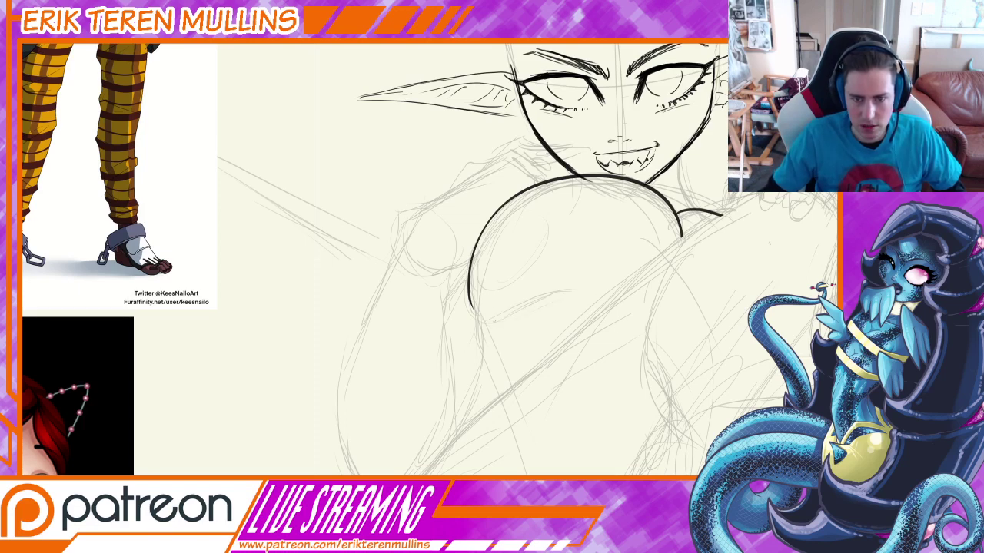
pyautogui.moveTo(476, 317); pyautogui.dragTo(578, 286)
pyautogui.hotkey('ctrl', 'z')
pyautogui.moveTo(476, 317); pyautogui.dragTo(578, 292)
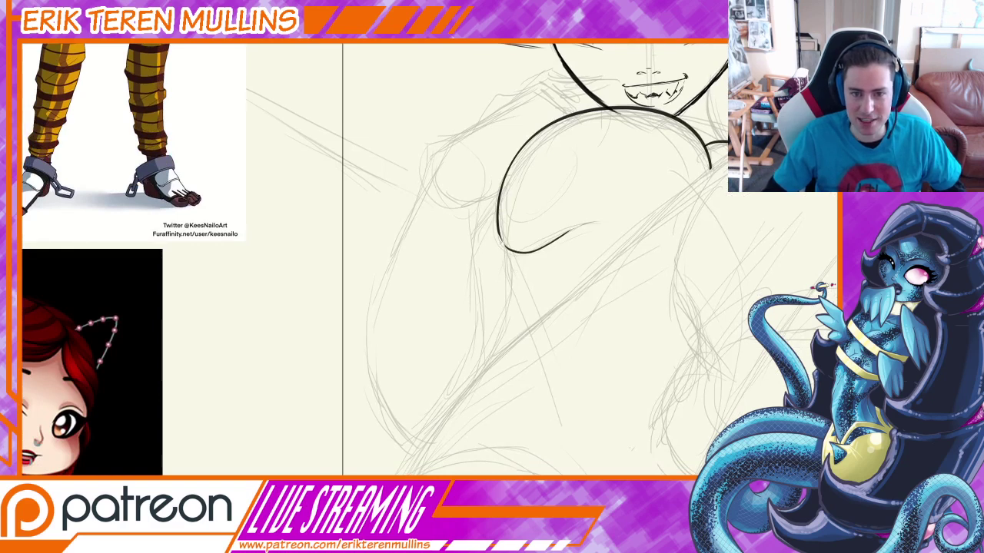
# Ink the viewer's-left side of the torso from beneath the chest through the waist and out toward the hip.
pyautogui.hotkey('ctrl', 'z')
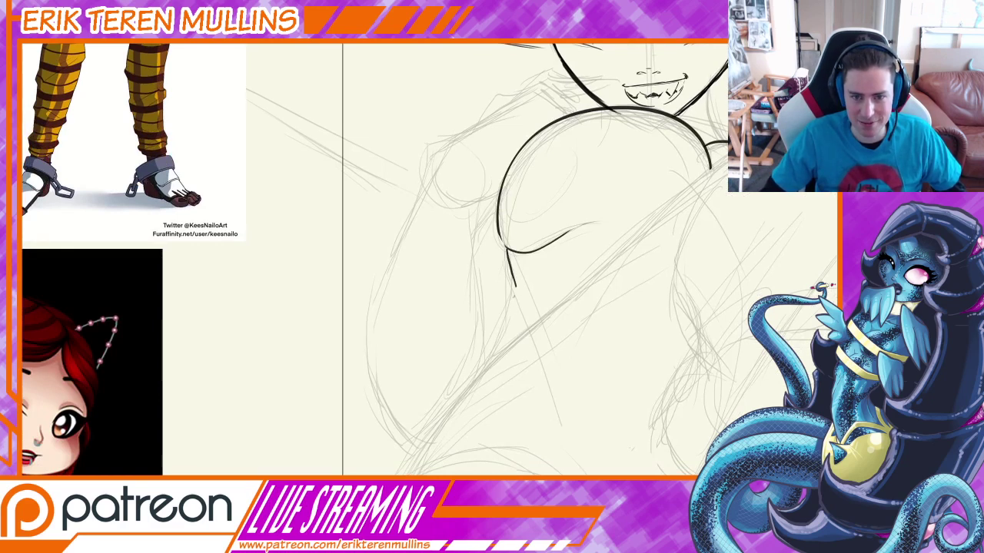
pyautogui.moveTo(514, 276); pyautogui.dragTo(478, 378)
pyautogui.hotkey('ctrl', 'z')
pyautogui.moveTo(514, 276); pyautogui.dragTo(455, 402)
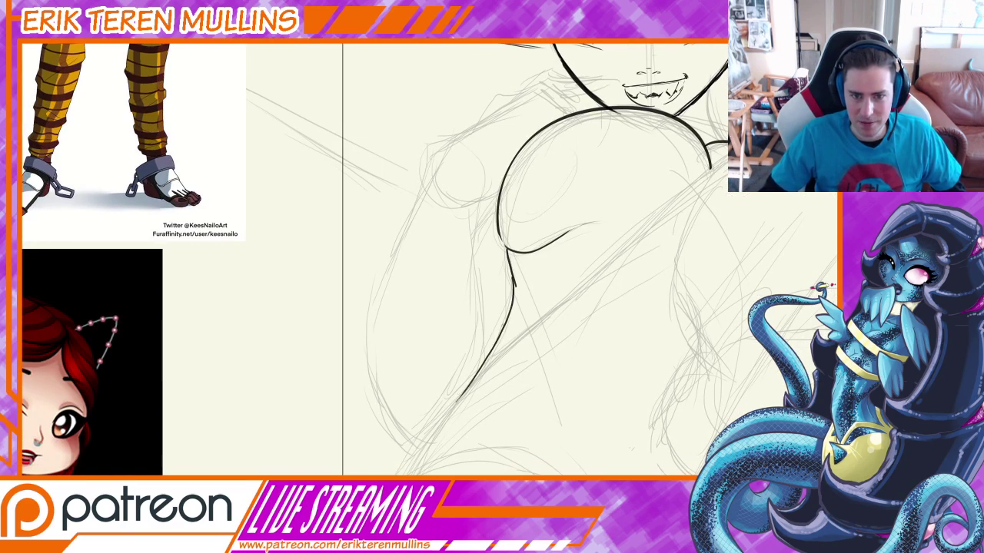
pyautogui.hotkey('ctrl', 'z')
pyautogui.moveTo(515, 277); pyautogui.dragTo(459, 402)
pyautogui.hotkey('ctrl', 'z')
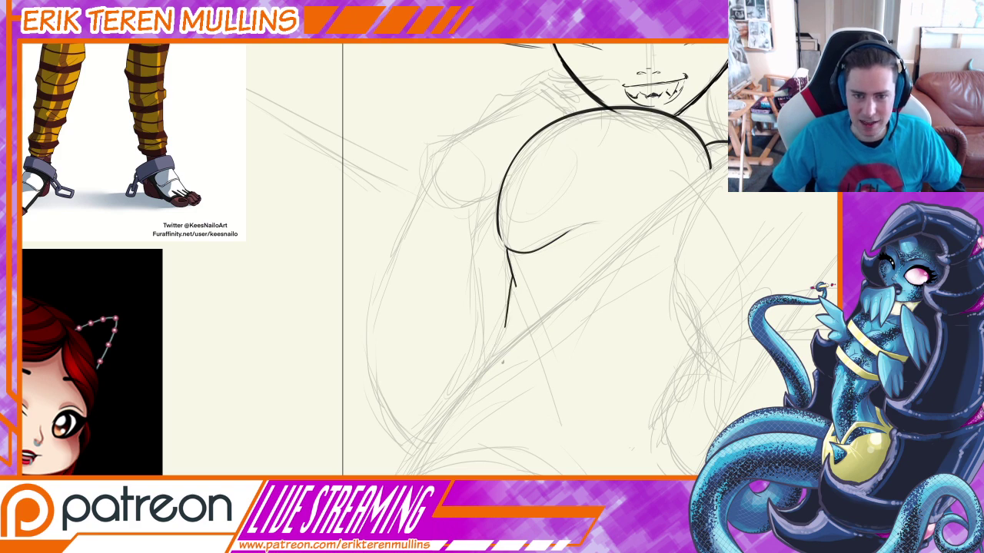
pyautogui.moveTo(505, 327)
pyautogui.mouseDown()
pyautogui.moveTo(468, 392)
pyautogui.moveTo(563, 284)
pyautogui.mouseUp()
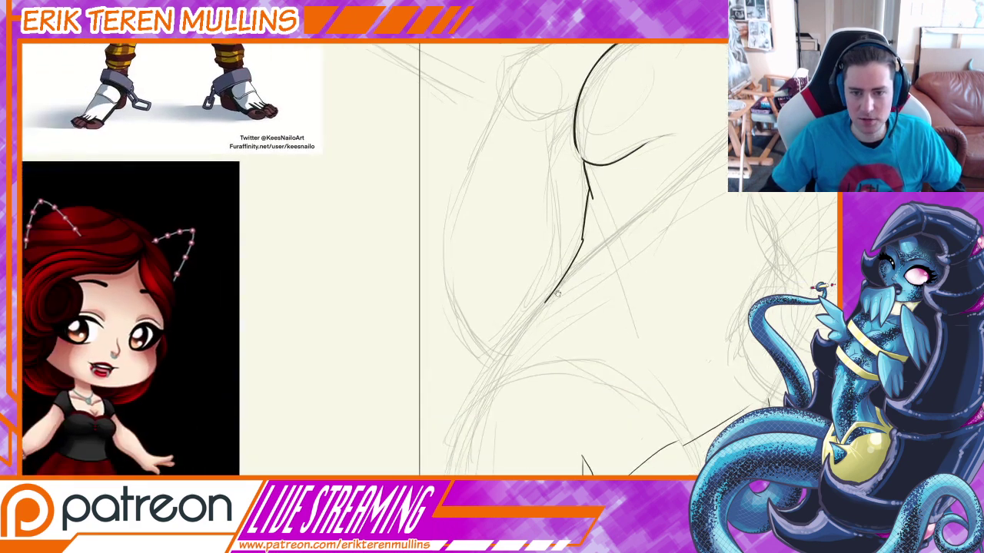
pyautogui.hotkey('ctrl', 'z')
pyautogui.moveTo(583, 242); pyautogui.dragTo(523, 327)
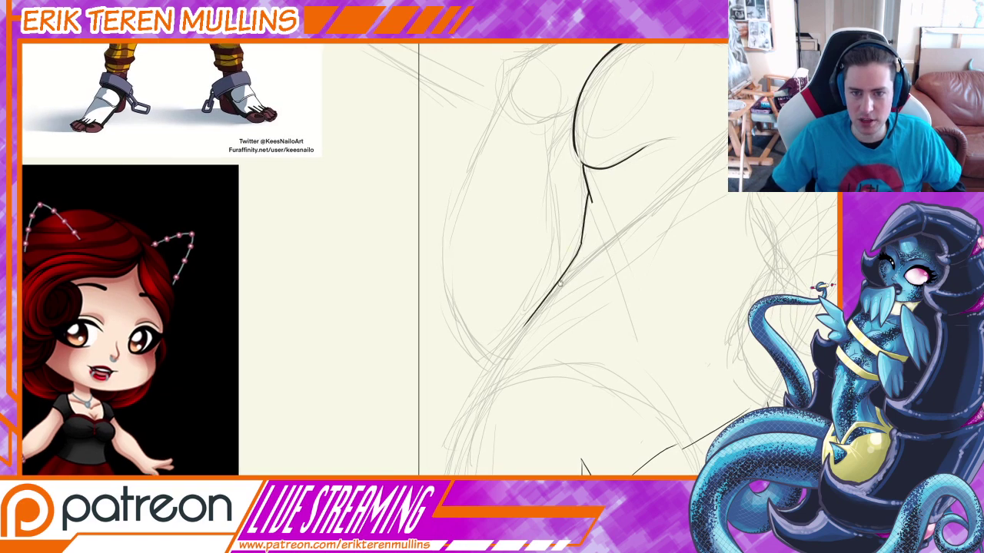
pyautogui.moveTo(600, 204); pyautogui.dragTo(530, 342)
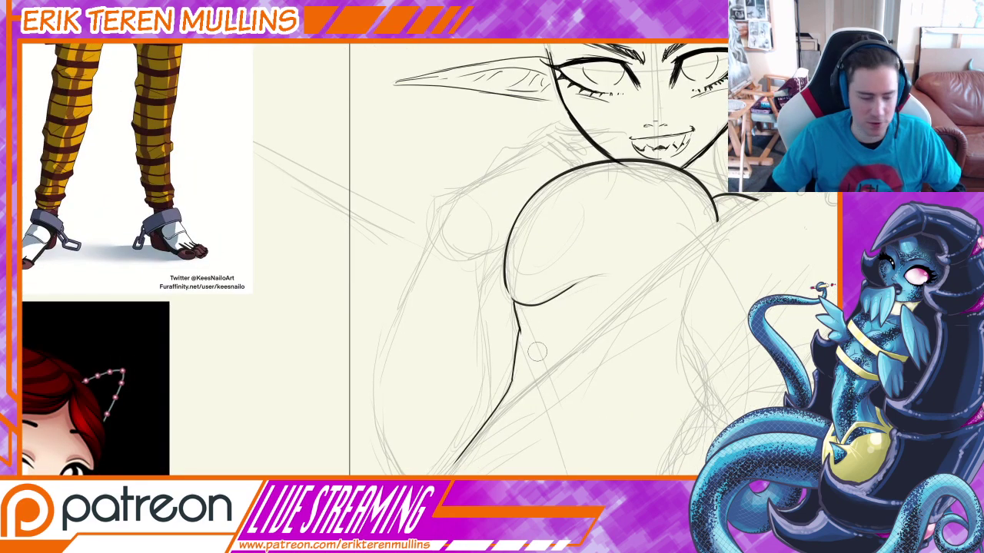
pyautogui.moveTo(542, 295); pyautogui.dragTo(555, 356)
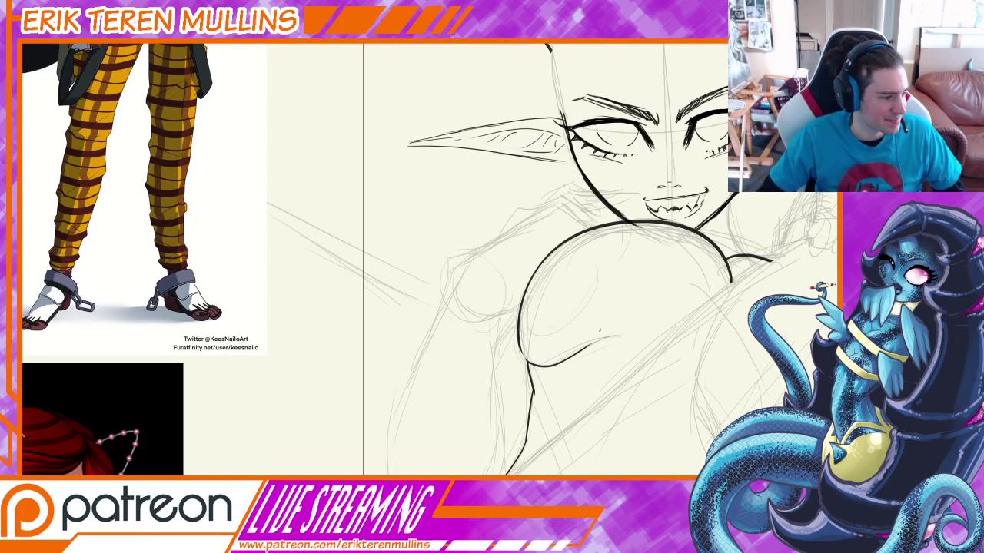
pyautogui.moveTo(614, 357)
pyautogui.mouseDown()
pyautogui.moveTo(528, 358)
pyautogui.moveTo(588, 358)
pyautogui.mouseUp()
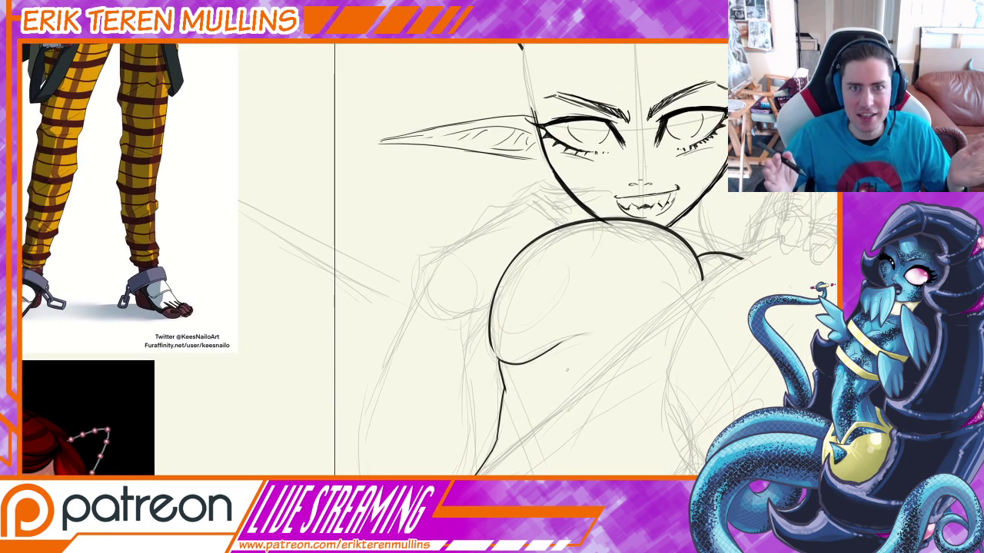
pyautogui.hotkey('ctrl', '-')
pyautogui.hotkey('ctrl', '-')
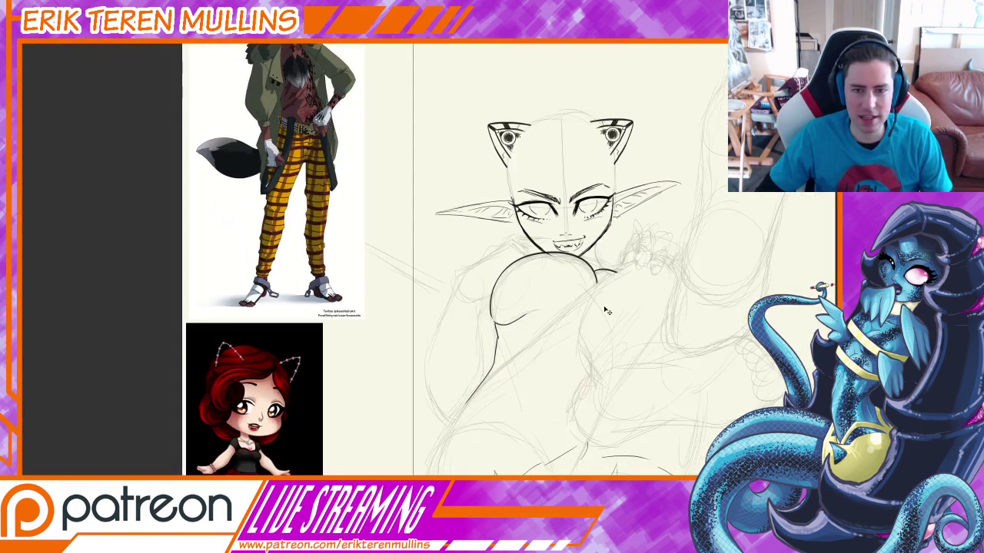
# Trace the raised leg's contour as a curved path from the hip along the thigh, over the knee and down the shin.
pyautogui.hotkey('ctrl', '+')
pyautogui.hotkey('ctrl', '+')
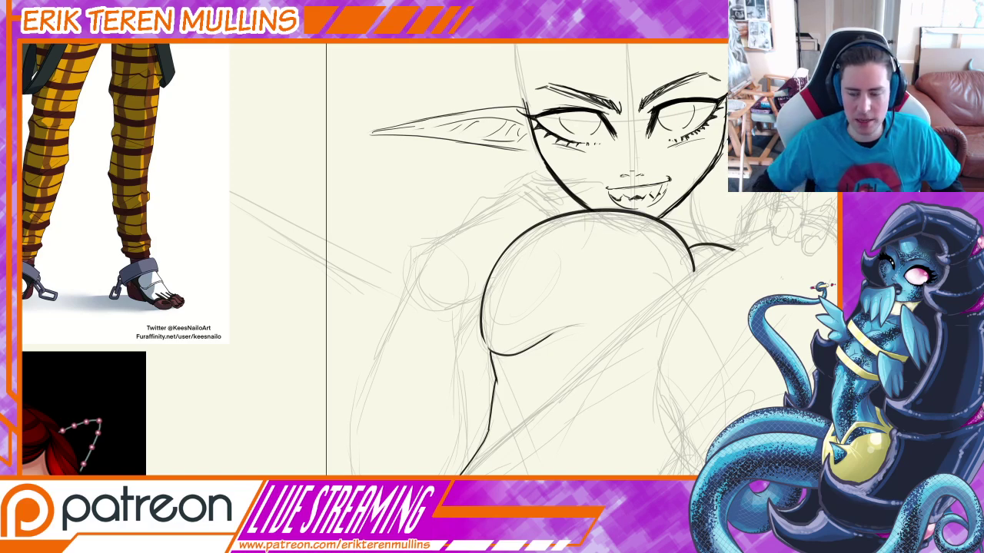
pyautogui.hotkey('ctrl', '-')
pyautogui.hotkey('ctrl', '-')
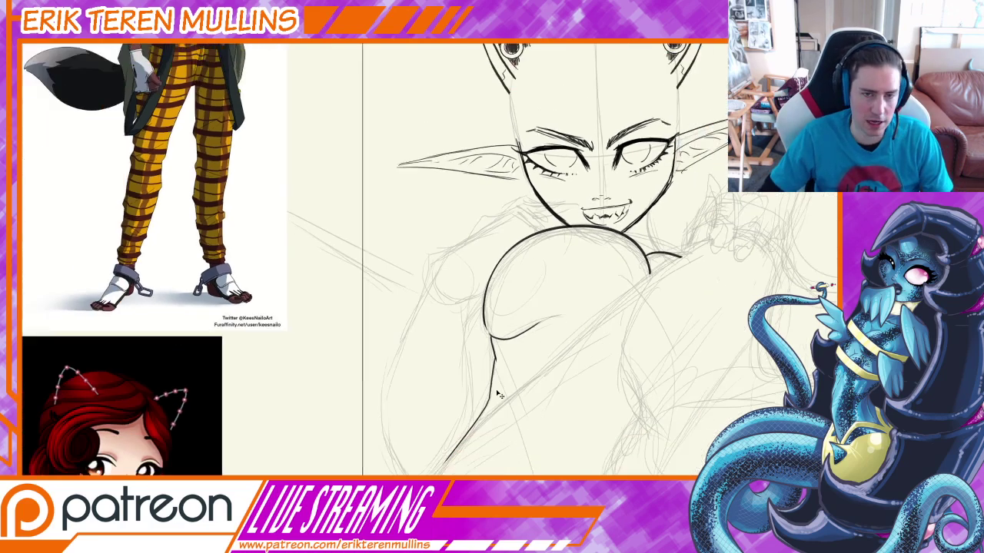
pyautogui.hotkey('ctrl', '+')
pyautogui.hotkey('ctrl', '+')
pyautogui.moveTo(537, 435); pyautogui.dragTo(610, 271)
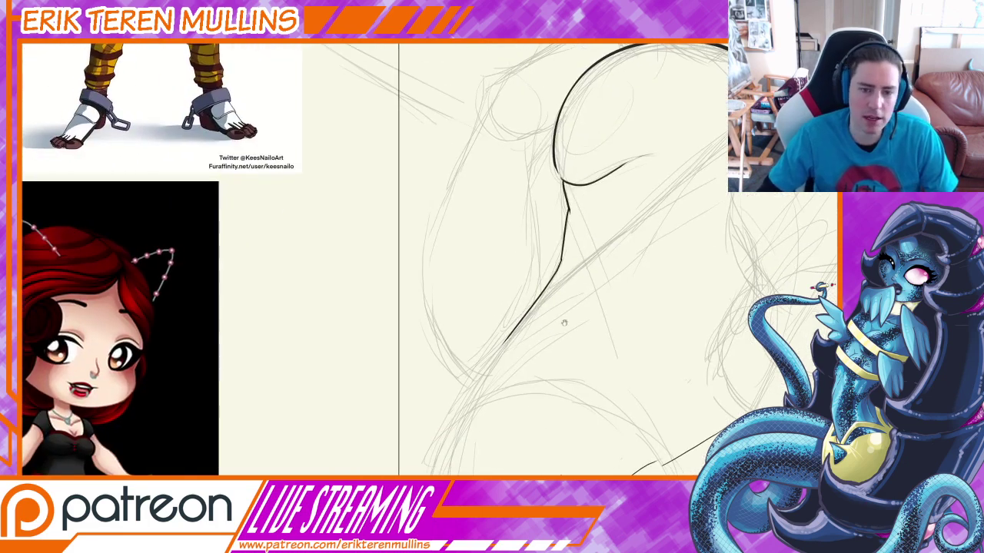
pyautogui.hotkey('ctrl', '-')
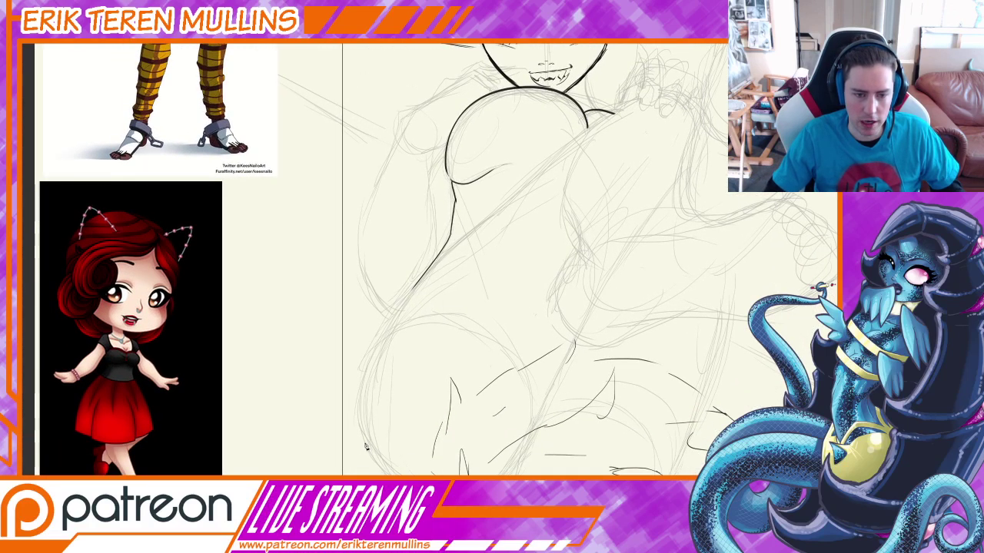
pyautogui.moveTo(362, 439); pyautogui.dragTo(351, 378)
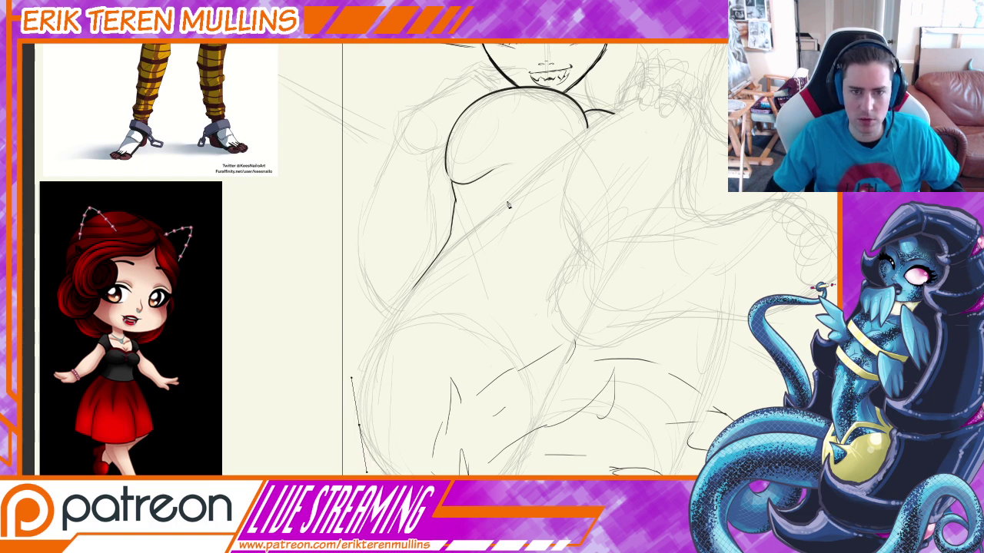
pyautogui.moveTo(508, 201); pyautogui.dragTo(558, 152)
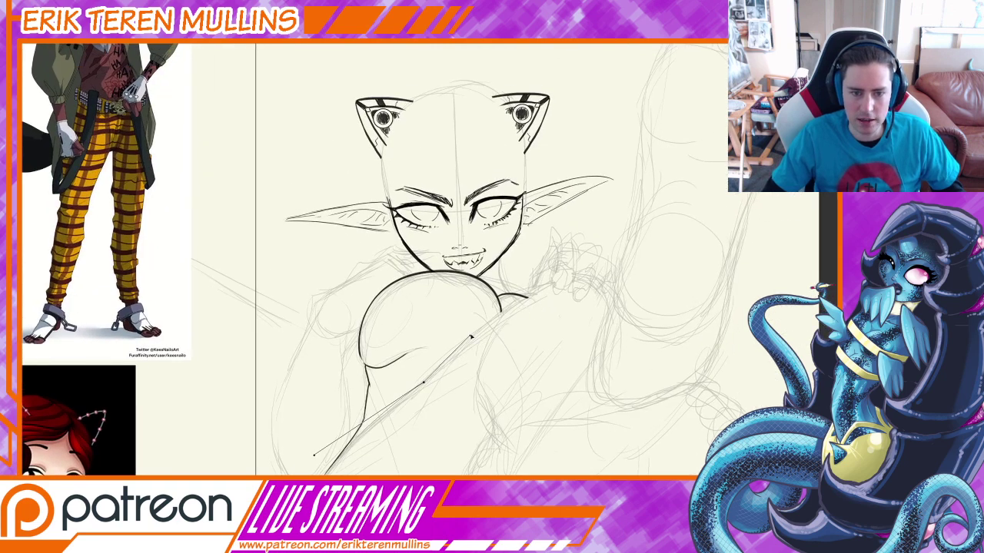
pyautogui.moveTo(593, 284); pyautogui.dragTo(633, 304)
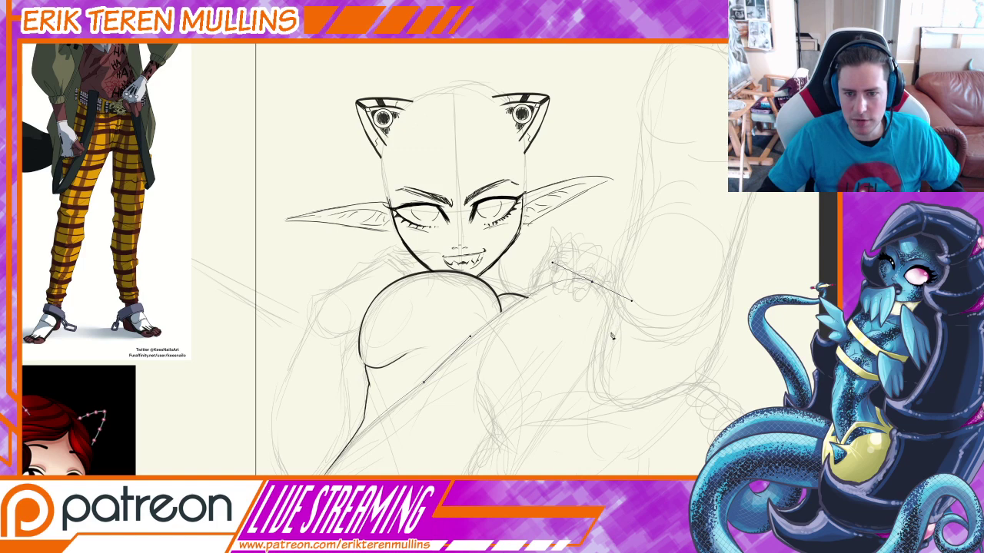
pyautogui.click(611, 323)
pyautogui.moveTo(616, 405); pyautogui.dragTo(661, 408)
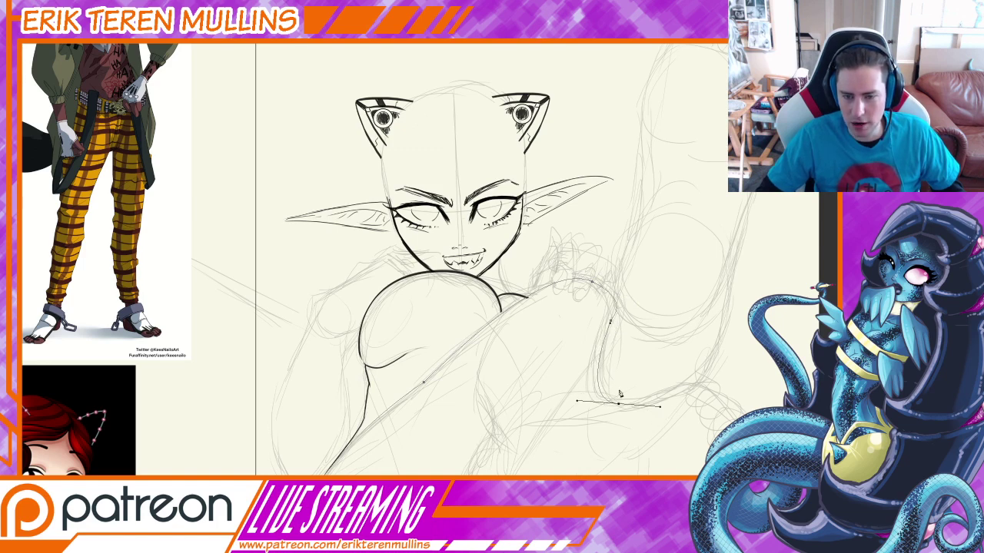
# Adjust the curve handles at the knee and move the thigh anchor to the waist, bending the leg path to fit the sketched hip.
pyautogui.keyDown('ctrl'); pyautogui.moveTo(616, 308); pyautogui.dragTo(626, 308); pyautogui.keyUp('ctrl')
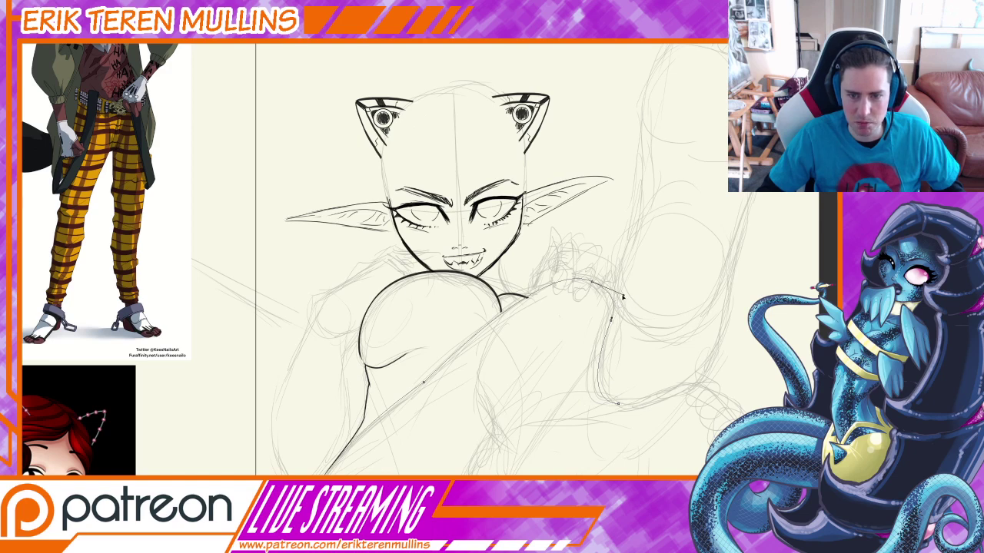
pyautogui.moveTo(501, 416)
pyautogui.mouseDown()
pyautogui.moveTo(533, 264)
pyautogui.moveTo(559, 264)
pyautogui.moveTo(545, 267)
pyautogui.mouseUp()
pyautogui.rightClick(546, 298)
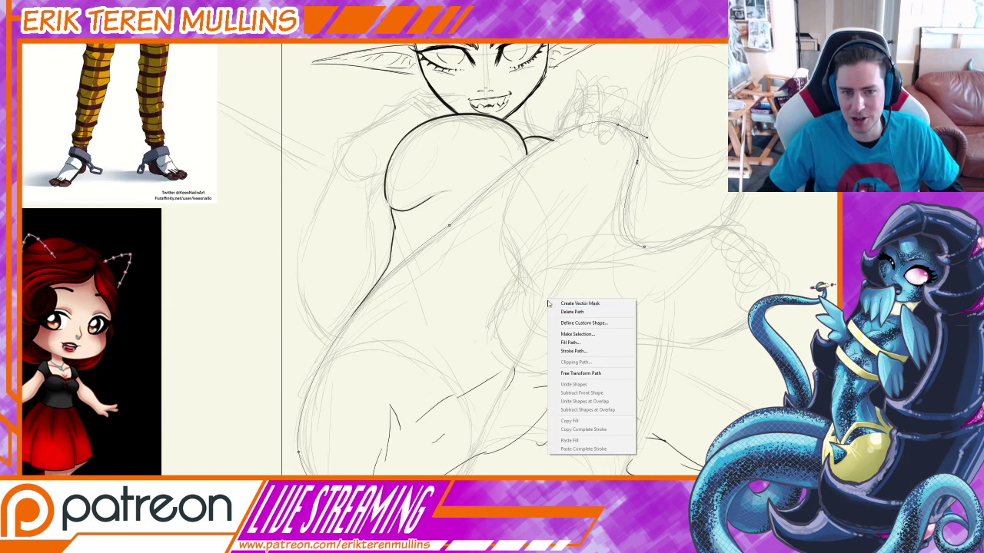
pyautogui.click(462, 257)
pyautogui.keyDown('ctrl'); pyautogui.moveTo(450, 226); pyautogui.dragTo(349, 318); pyautogui.keyUp('ctrl')
pyautogui.keyDown('ctrl'); pyautogui.moveTo(396, 273); pyautogui.dragTo(430, 214); pyautogui.keyUp('ctrl')
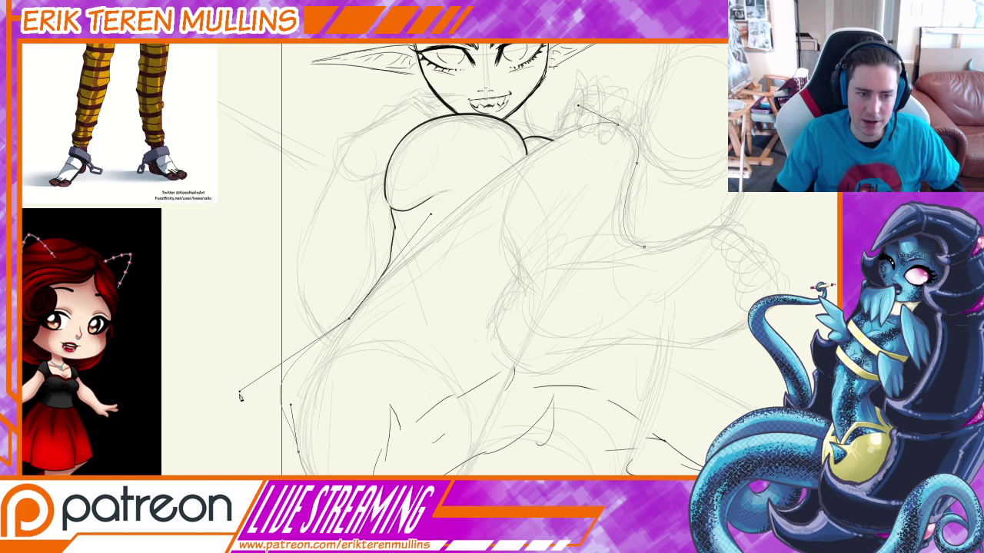
pyautogui.keyDown('ctrl'); pyautogui.moveTo(239, 396); pyautogui.dragTo(299, 382); pyautogui.keyUp('ctrl')
# Stroke the leg contour path with the brush, repeating the stroke to thicken the line.
pyautogui.rightClick(436, 323)
pyautogui.click(463, 374)
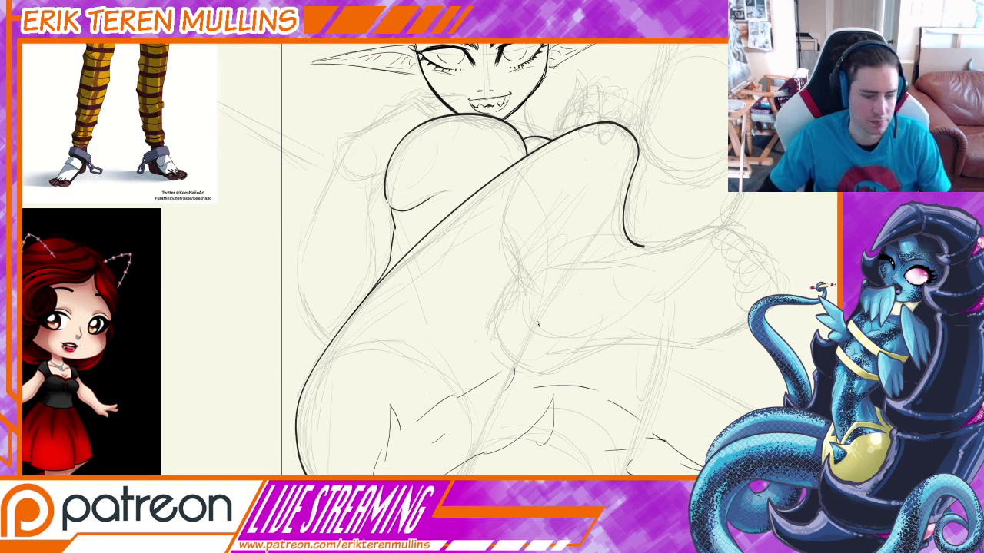
pyautogui.hotkey('ctrl', '-')
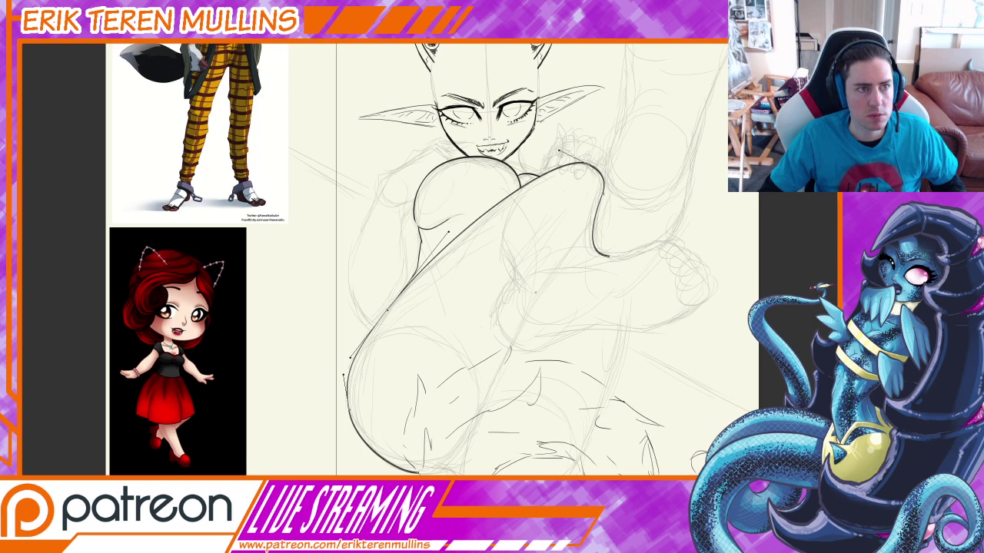
pyautogui.rightClick(541, 297)
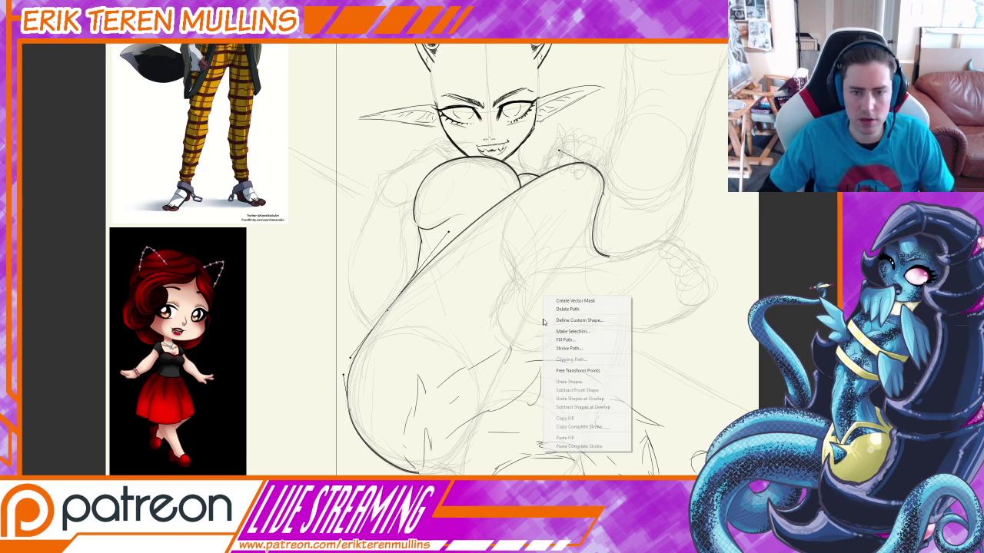
pyautogui.click(568, 349)
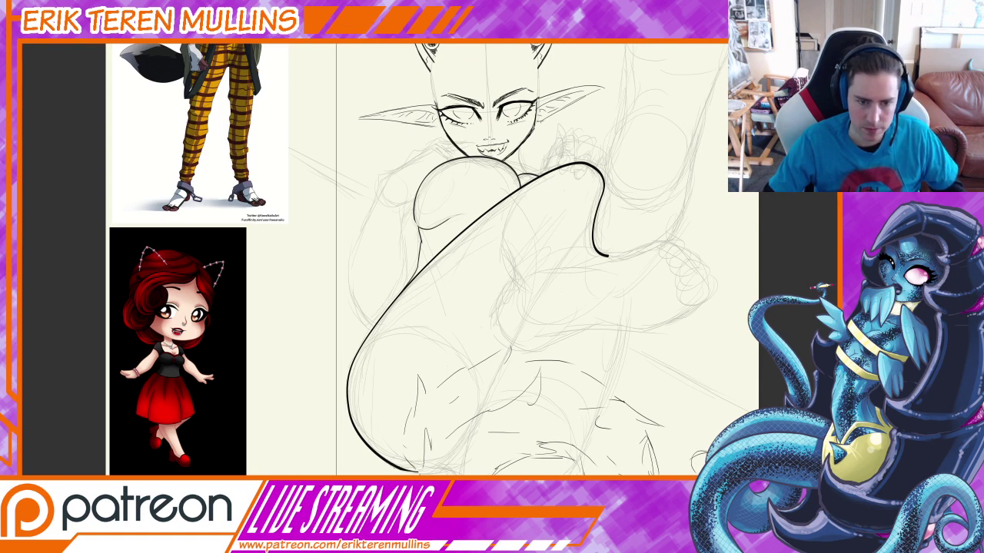
# Ink the viewer's-right neck line below the jaw and a short shoulder arc to the raised leg, redrawing the strokes until they fit.
pyautogui.moveTo(523, 362); pyautogui.dragTo(561, 417)
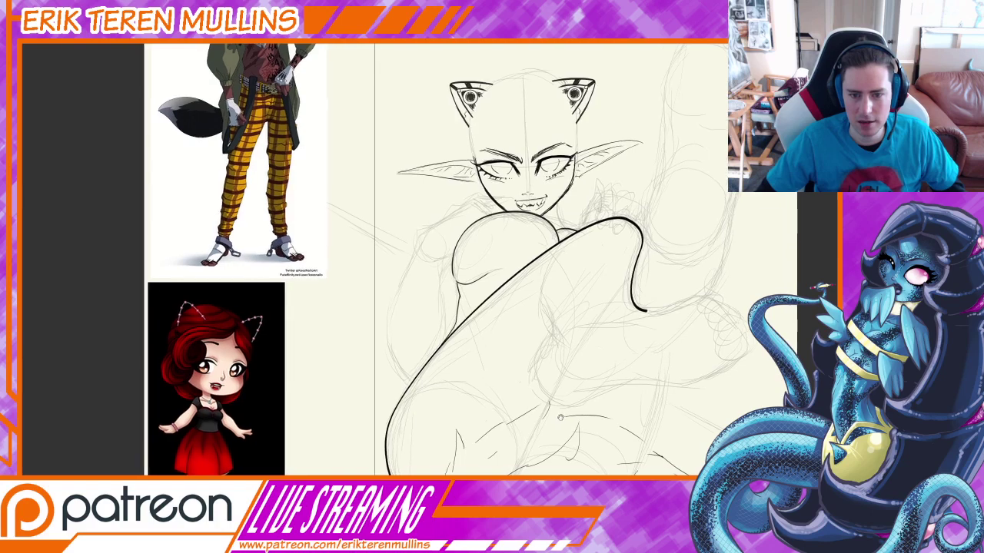
pyautogui.moveTo(592, 381)
pyautogui.mouseDown()
pyautogui.moveTo(551, 375)
pyautogui.moveTo(515, 394)
pyautogui.mouseUp()
pyautogui.moveTo(396, 343); pyautogui.dragTo(520, 387)
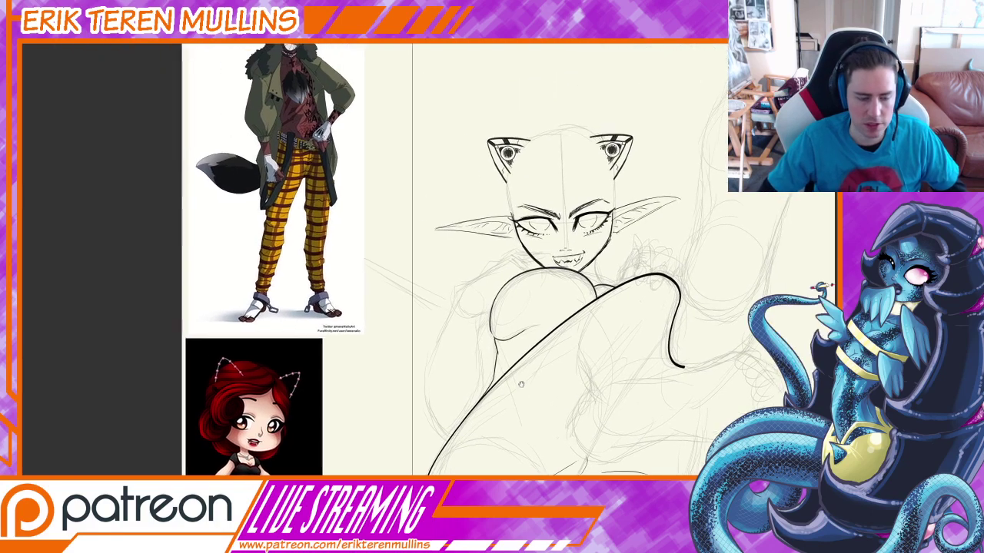
pyautogui.hotkey('ctrl', '+')
pyautogui.hotkey('ctrl', '+')
pyautogui.hotkey('ctrl', '+')
pyautogui.moveTo(649, 294)
pyautogui.mouseDown()
pyautogui.moveTo(595, 334)
pyautogui.moveTo(472, 388)
pyautogui.mouseUp()
pyautogui.hotkey('ctrl', '+')
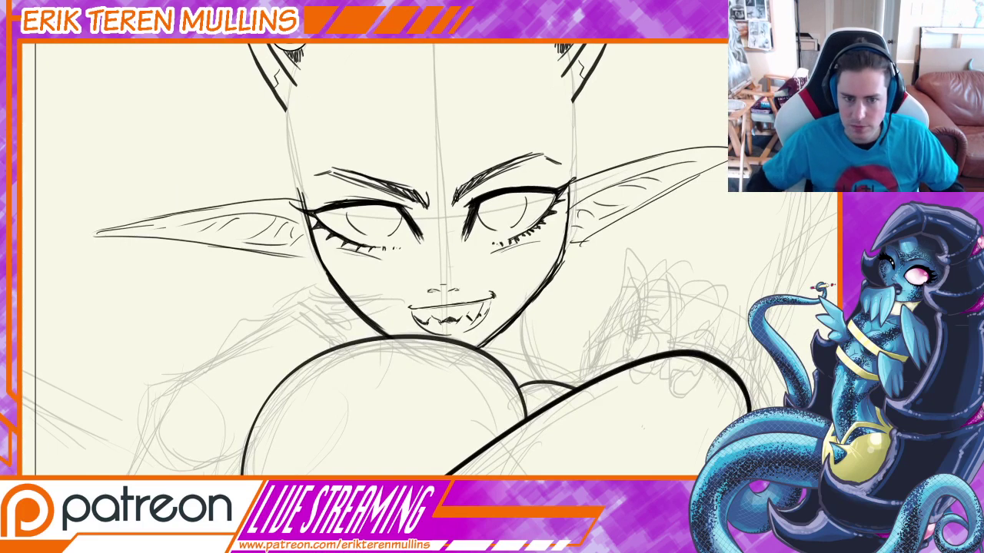
pyautogui.moveTo(521, 311)
pyautogui.mouseDown()
pyautogui.moveTo(555, 382)
pyautogui.moveTo(545, 386)
pyautogui.moveTo(549, 216)
pyautogui.moveTo(548, 395)
pyautogui.mouseUp()
pyautogui.hotkey('ctrl', 'z')
pyautogui.moveTo(518, 294); pyautogui.dragTo(539, 369)
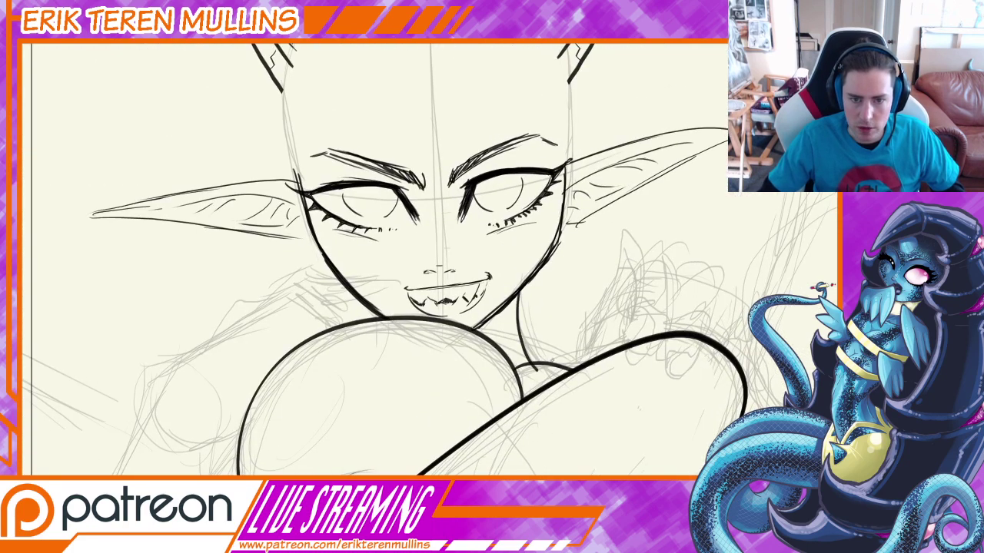
pyautogui.hotkey('ctrl', 'z')
pyautogui.moveTo(519, 291)
pyautogui.mouseDown()
pyautogui.moveTo(550, 364)
pyautogui.moveTo(507, 339)
pyautogui.moveTo(528, 326)
pyautogui.mouseUp()
pyautogui.hotkey('ctrl', 'z')
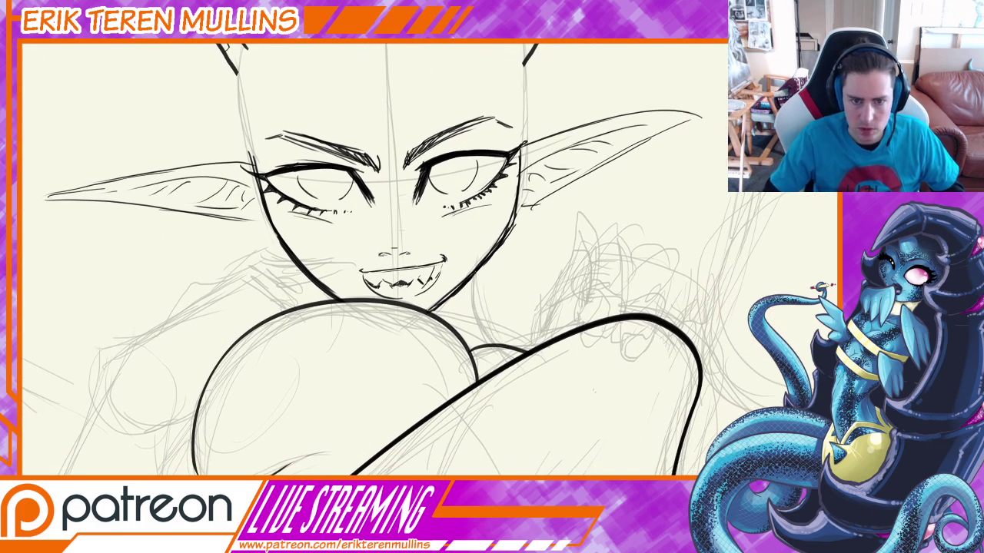
pyautogui.moveTo(472, 275)
pyautogui.mouseDown()
pyautogui.moveTo(484, 347)
pyautogui.moveTo(553, 333)
pyautogui.mouseUp()
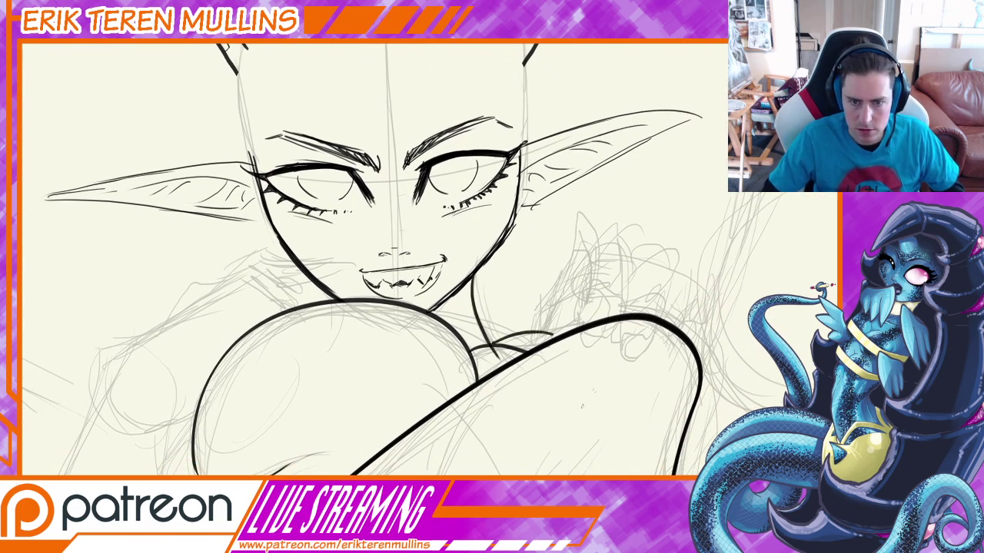
pyautogui.hotkey('ctrl', 'z')
pyautogui.moveTo(495, 348); pyautogui.dragTo(561, 334)
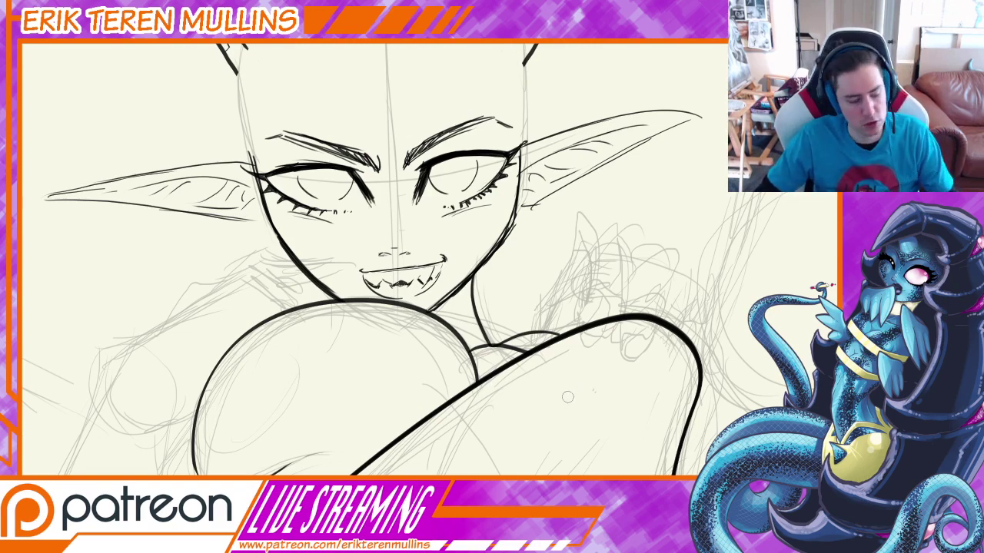
pyautogui.hotkey('ctrl', '-')
pyautogui.hotkey('ctrl', '-')
pyautogui.hotkey('ctrl', '-')
pyautogui.hotkey('ctrl', '+')
pyautogui.hotkey('ctrl', '+')
pyautogui.hotkey('ctrl', '+')
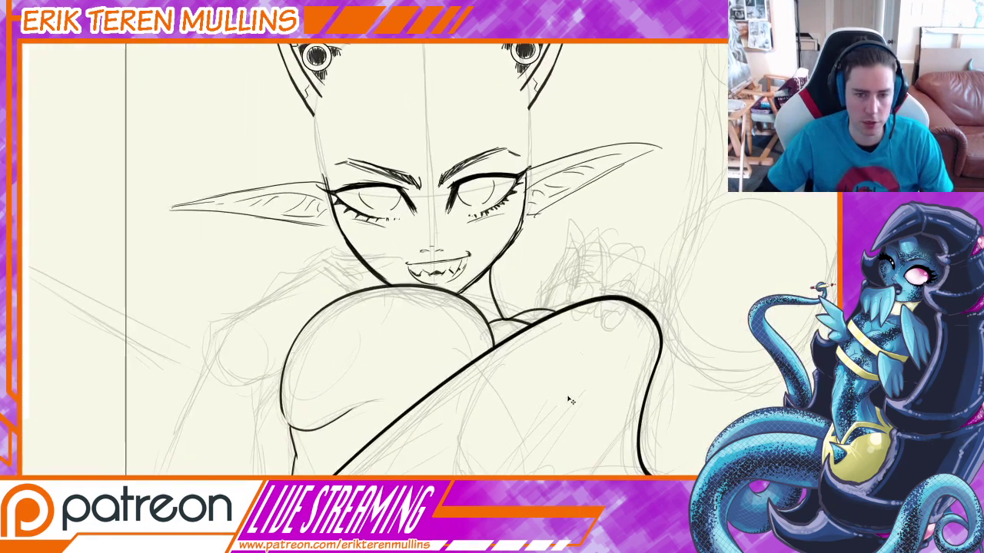
pyautogui.moveTo(328, 388); pyautogui.dragTo(556, 413)
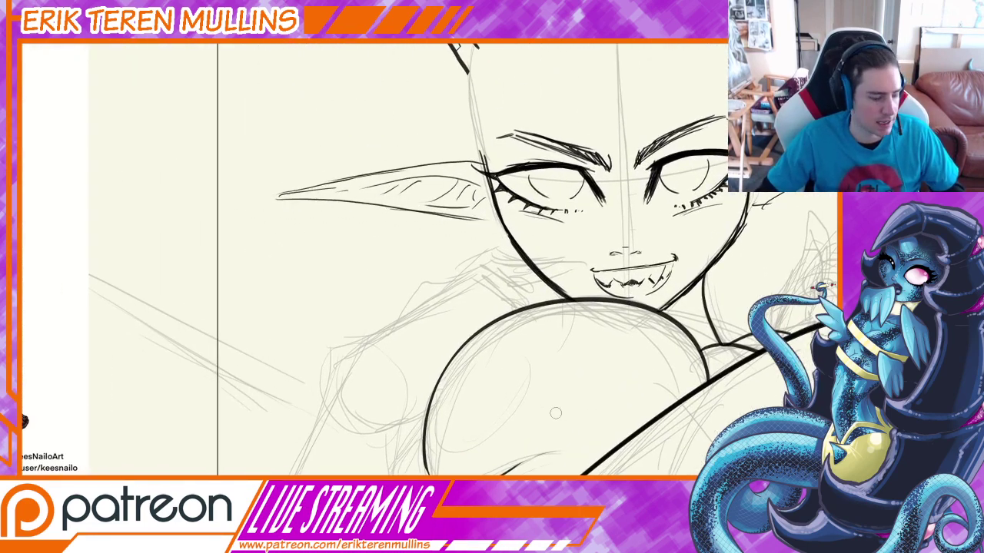
pyautogui.moveTo(545, 342); pyautogui.dragTo(366, 409)
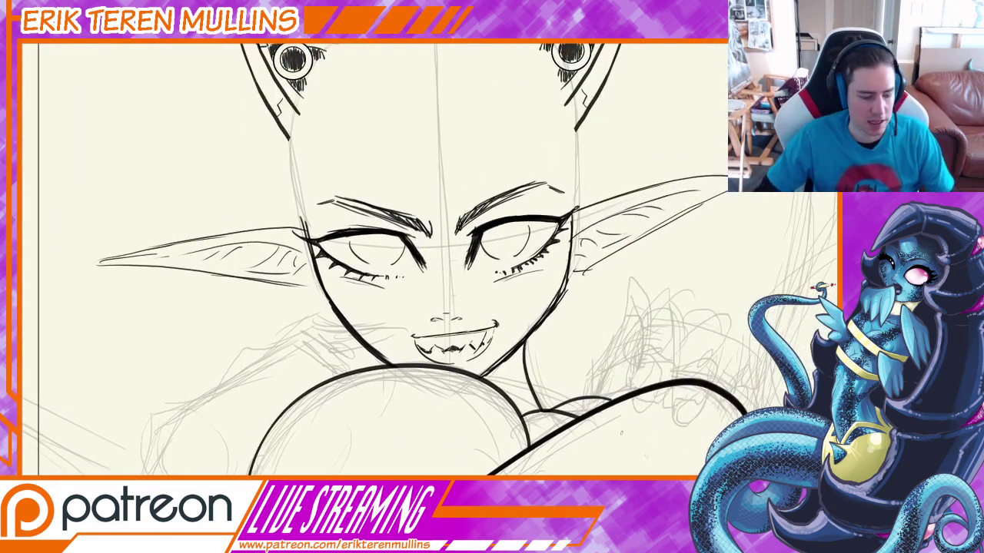
pyautogui.hotkey('ctrl', '-')
pyautogui.hotkey('ctrl', '-')
pyautogui.moveTo(552, 464); pyautogui.dragTo(674, 327)
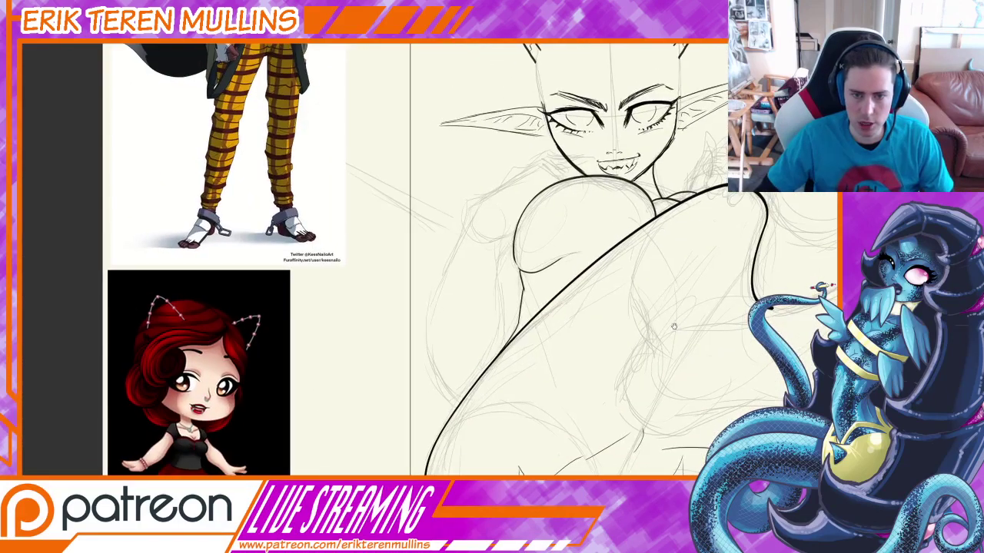
pyautogui.moveTo(567, 315); pyautogui.dragTo(627, 361)
pyautogui.hotkey('ctrl', '+')
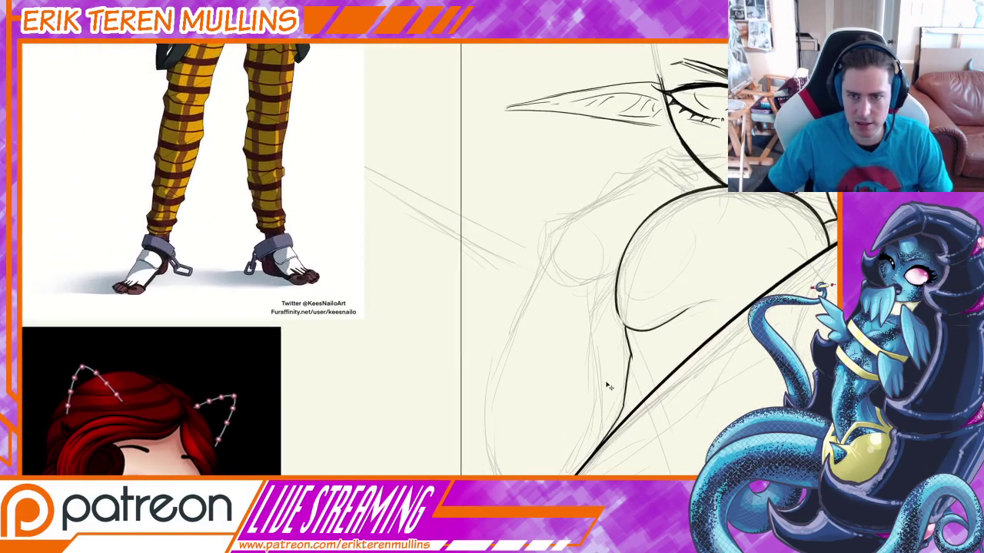
pyautogui.hotkey('ctrl', '-')
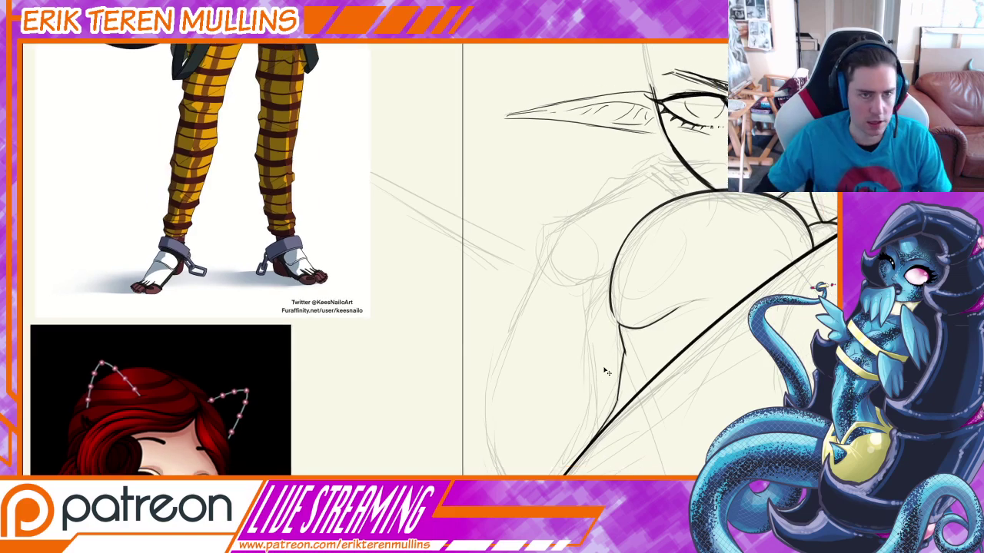
# Trace the outer contour of the viewer's-left arm as a curved path from the shoulder down toward the elbow and stroke it with the brush.
pyautogui.moveTo(728, 359); pyautogui.dragTo(660, 418)
pyautogui.hotkey('ctrl', '+')
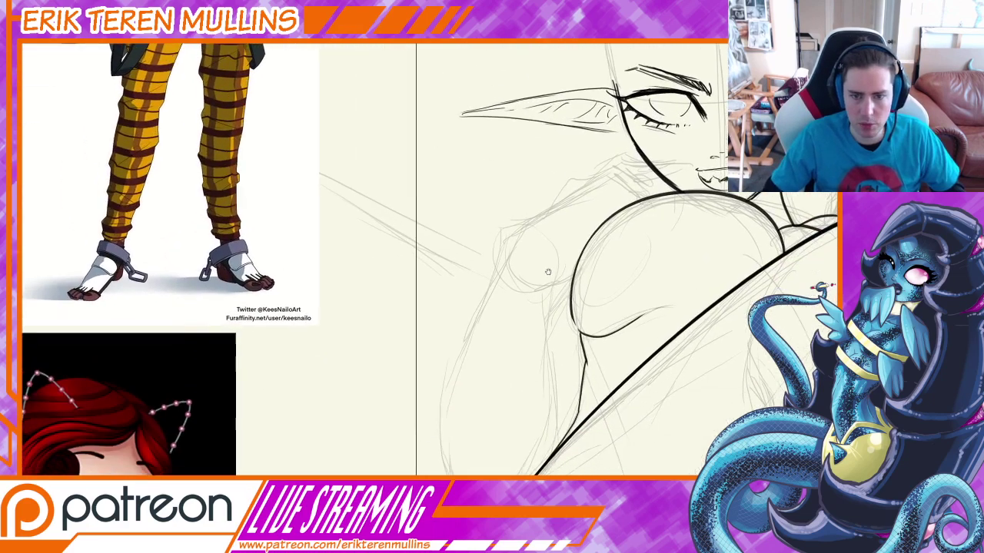
pyautogui.moveTo(505, 254); pyautogui.dragTo(486, 300)
pyautogui.moveTo(443, 461); pyautogui.dragTo(464, 509)
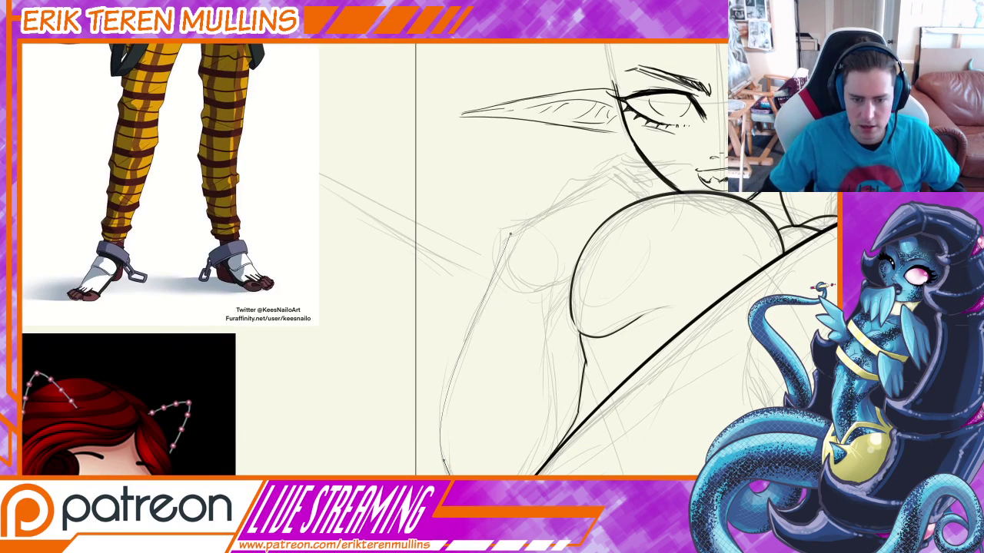
pyautogui.rightClick(548, 366)
pyautogui.click(586, 419)
pyautogui.press('Return')
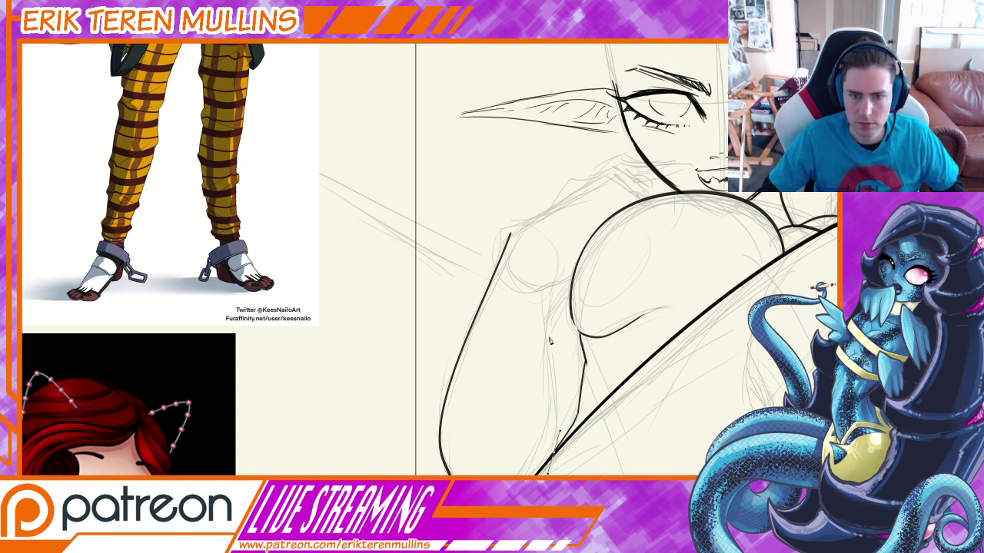
# Trace the inner contour of the viewer's-left arm from the thigh up to the side of the chest and stroke the path.
pyautogui.moveTo(546, 337); pyautogui.dragTo(583, 270)
pyautogui.rightClick(633, 260)
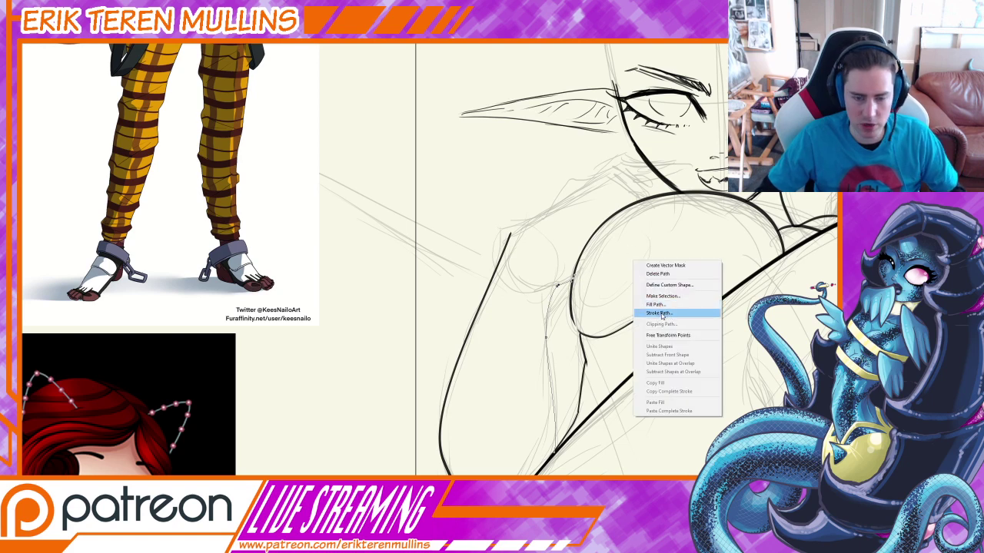
pyautogui.click(658, 312)
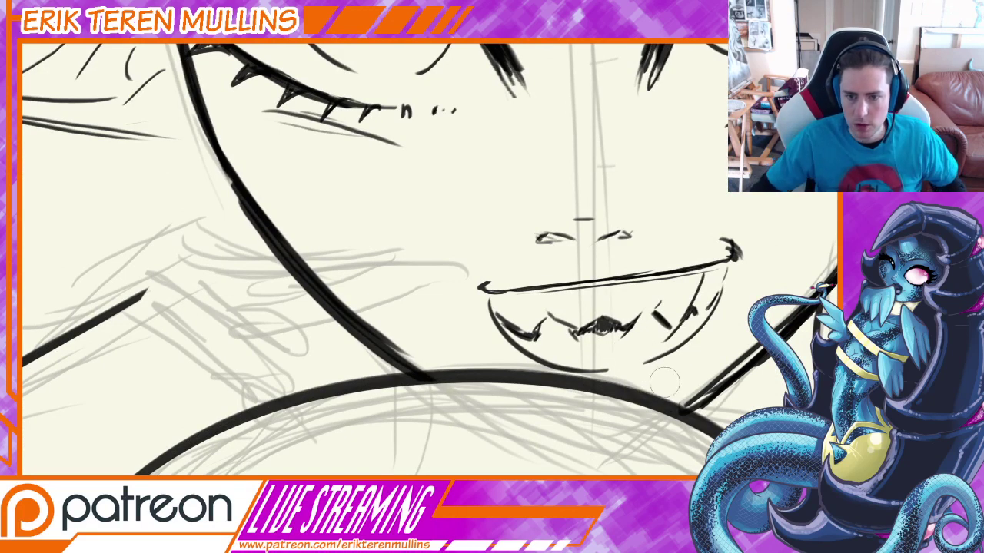
# Erase small gaps in the lower lip line and draw a lip ring at each gap, redrawing the arcs until they fit.
pyautogui.moveTo(650, 369); pyautogui.dragTo(649, 359)
pyautogui.moveTo(555, 362); pyautogui.dragTo(555, 367)
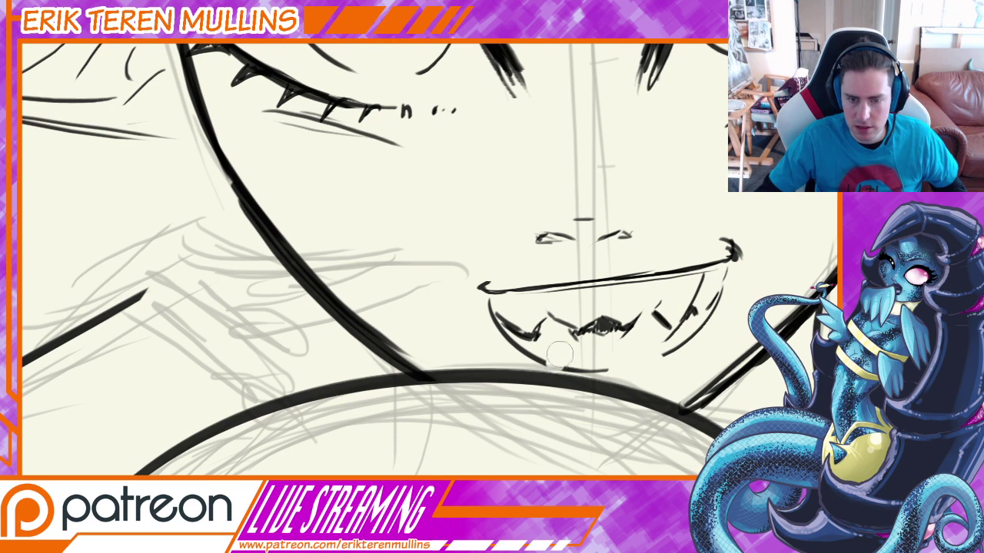
pyautogui.moveTo(651, 355)
pyautogui.mouseDown()
pyautogui.moveTo(616, 368)
pyautogui.moveTo(658, 355)
pyautogui.mouseUp()
pyautogui.hotkey('ctrl', 'z')
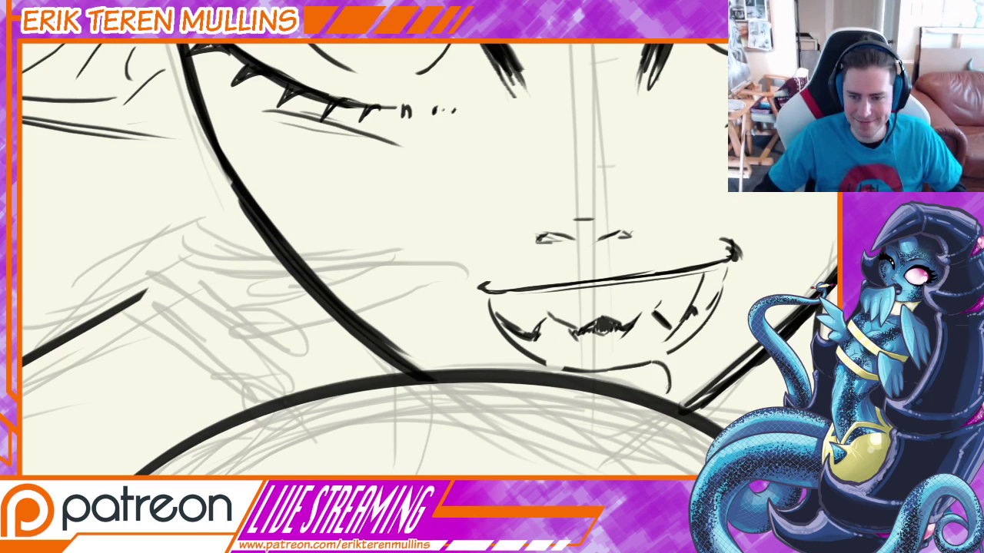
pyautogui.moveTo(653, 362)
pyautogui.mouseDown()
pyautogui.moveTo(660, 390)
pyautogui.moveTo(671, 394)
pyautogui.mouseUp()
pyautogui.hotkey('ctrl', 'z')
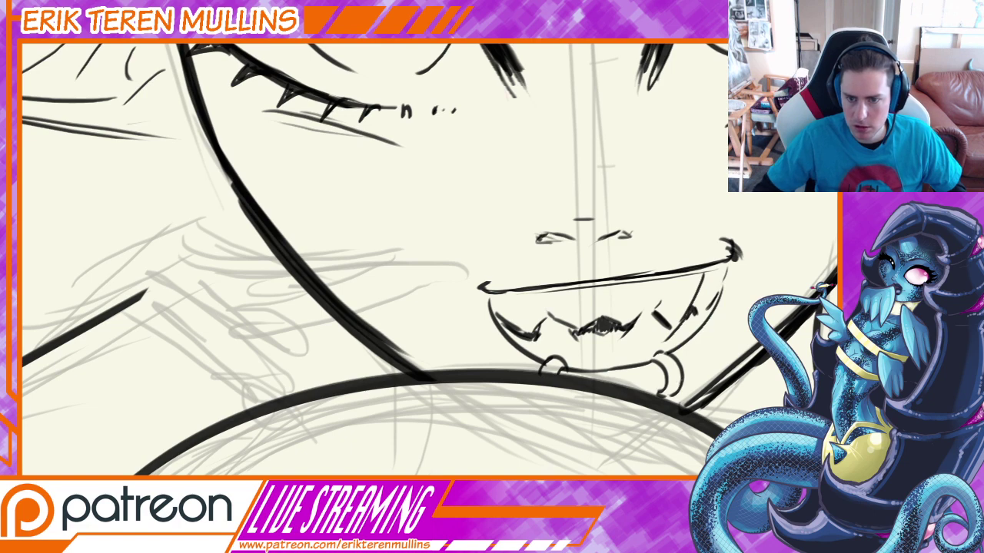
# Draw short outer arcs beside both ends of the lower lip and add small pointed teeth beneath the upper lip.
pyautogui.moveTo(683, 382); pyautogui.dragTo(708, 342)
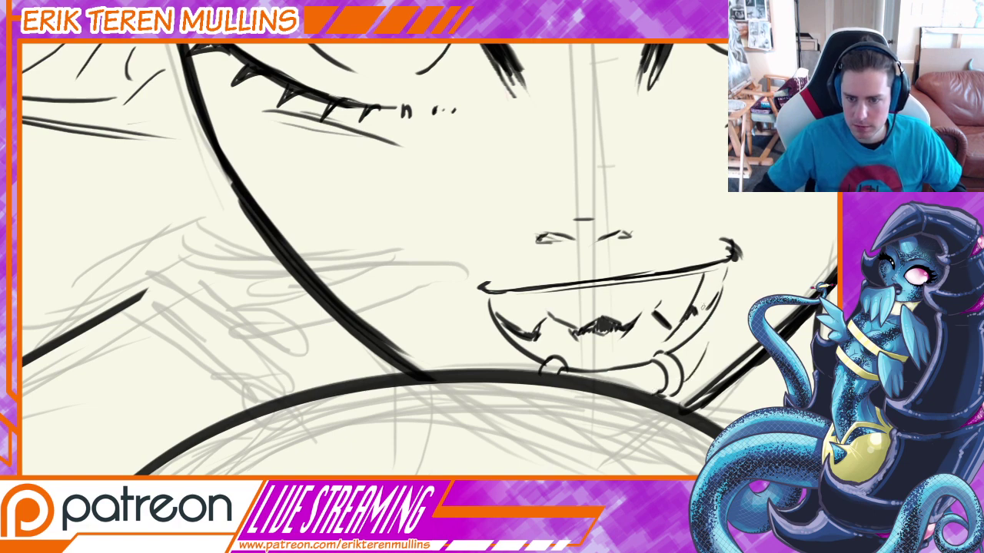
pyautogui.moveTo(498, 343); pyautogui.dragTo(525, 372)
pyautogui.hotkey('ctrl', 'z')
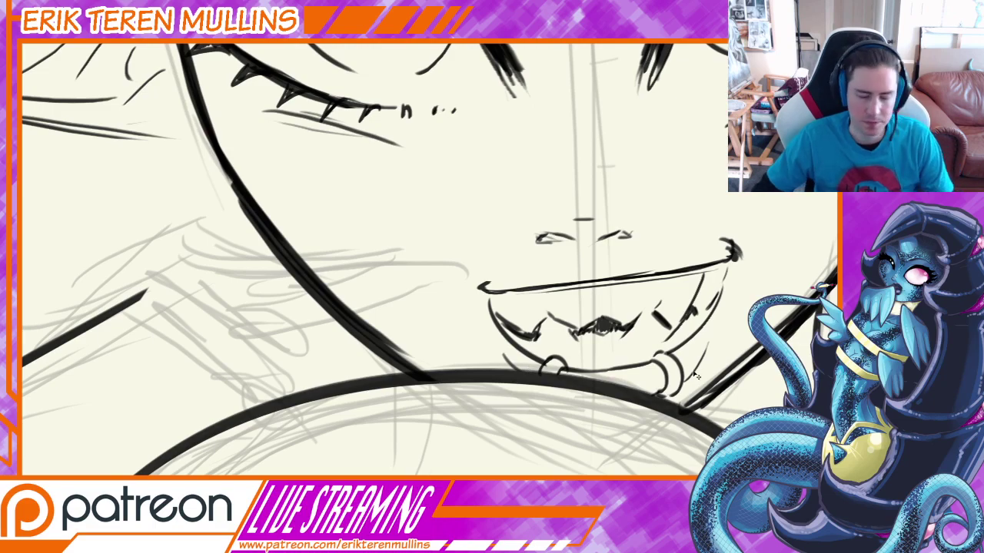
pyautogui.hotkey('ctrl', '-')
pyautogui.hotkey('ctrl', '-')
pyautogui.hotkey('ctrl', '-')
pyautogui.hotkey('ctrl', '-')
pyautogui.hotkey('ctrl', '+')
pyautogui.hotkey('ctrl', '+')
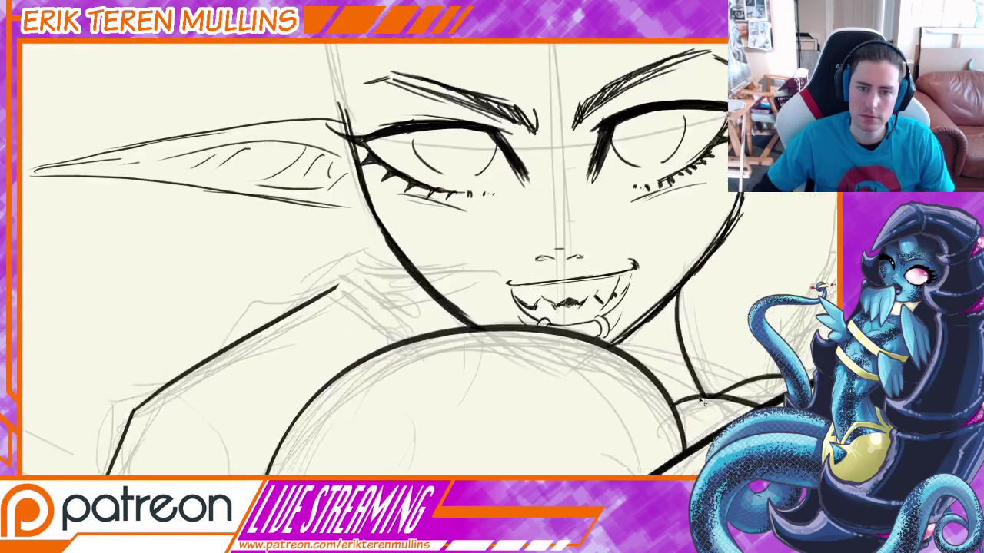
pyautogui.hotkey('ctrl', '+')
pyautogui.hotkey('ctrl', '+')
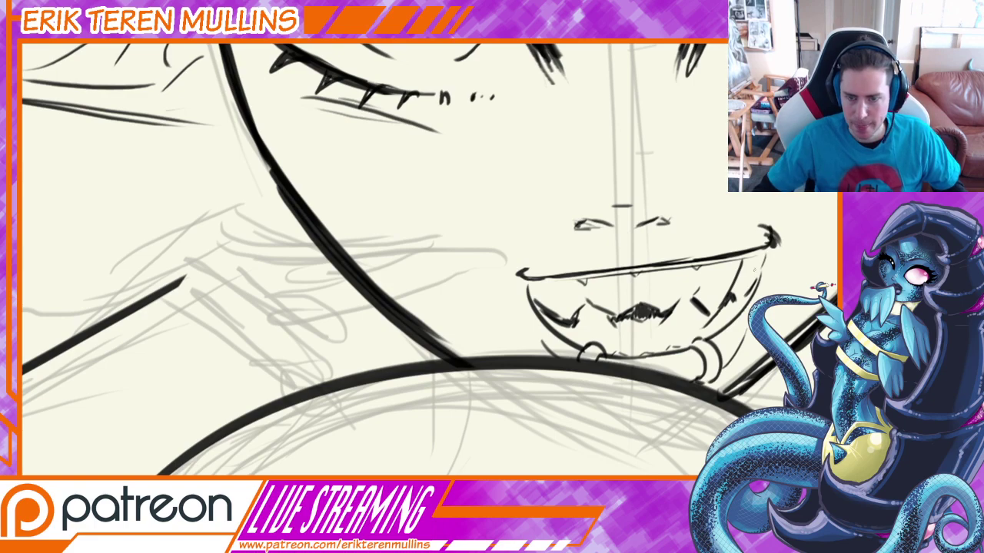
# Extend the viewer's-left arm line over the jaw as the back of the hand and ink the finger's upper edge toward the mouth.
pyautogui.hotkey('ctrl', '-')
pyautogui.hotkey('ctrl', '-')
pyautogui.hotkey('ctrl', '-')
pyautogui.hotkey('ctrl', '-')
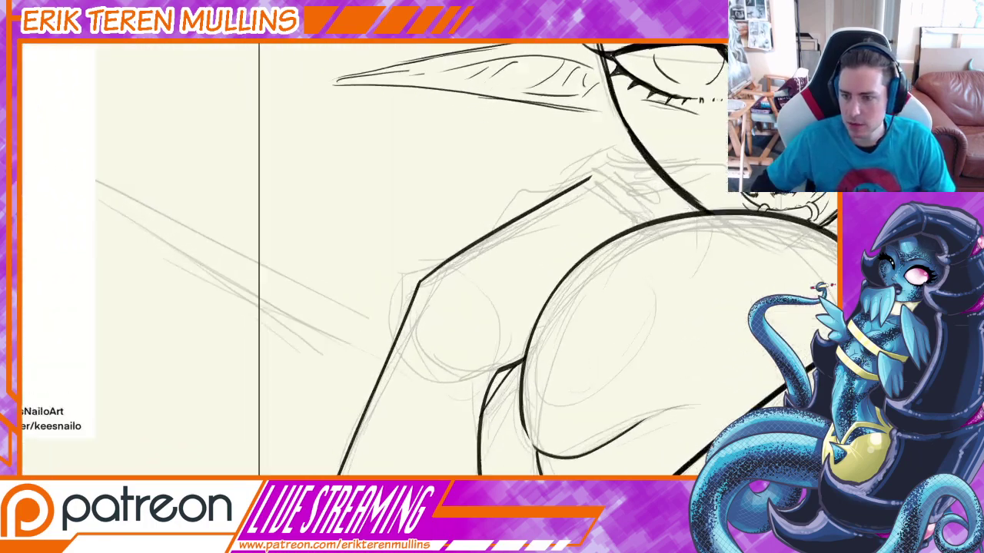
pyautogui.moveTo(589, 296); pyautogui.dragTo(469, 429)
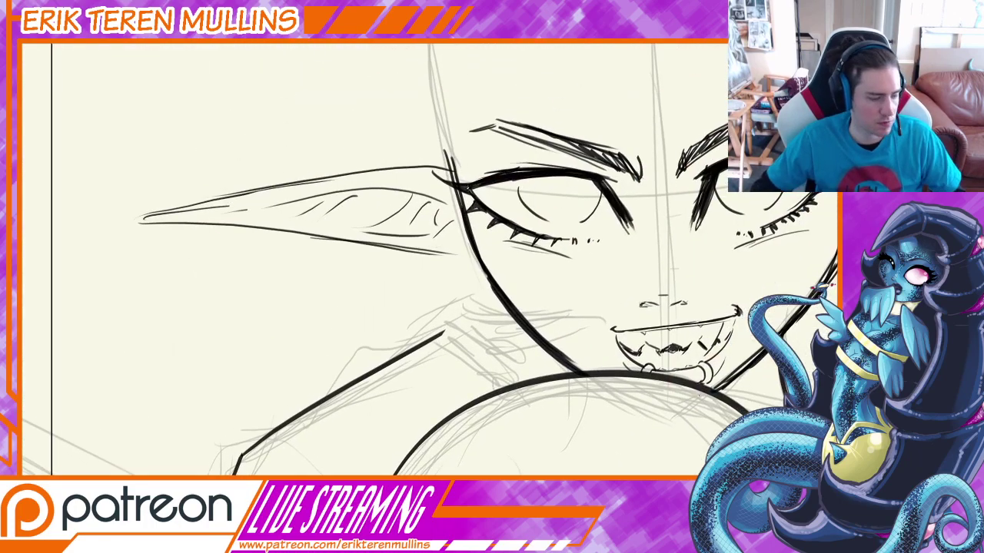
pyautogui.moveTo(544, 389)
pyautogui.mouseDown()
pyautogui.moveTo(597, 339)
pyautogui.moveTo(623, 353)
pyautogui.mouseUp()
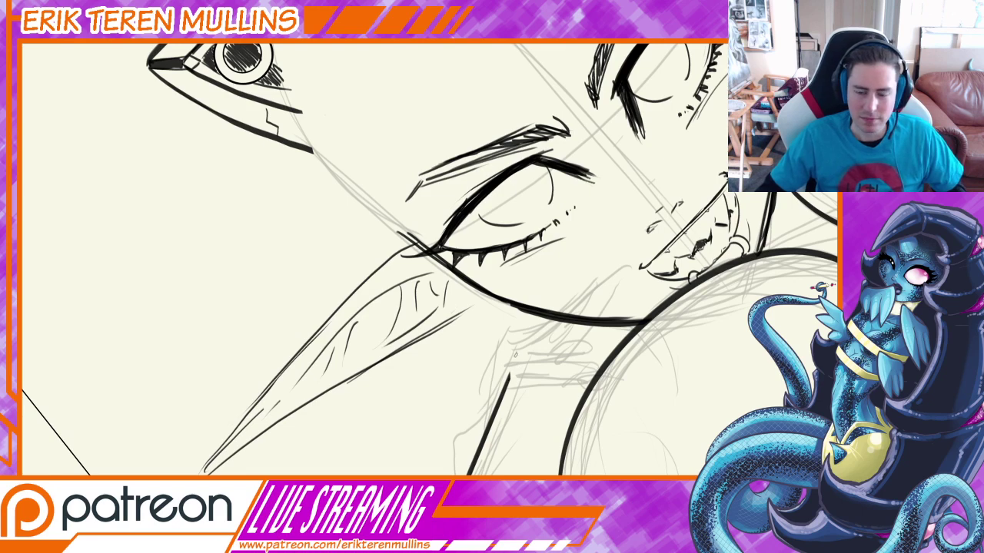
pyautogui.moveTo(511, 378)
pyautogui.mouseDown()
pyautogui.moveTo(524, 338)
pyautogui.moveTo(563, 304)
pyautogui.mouseUp()
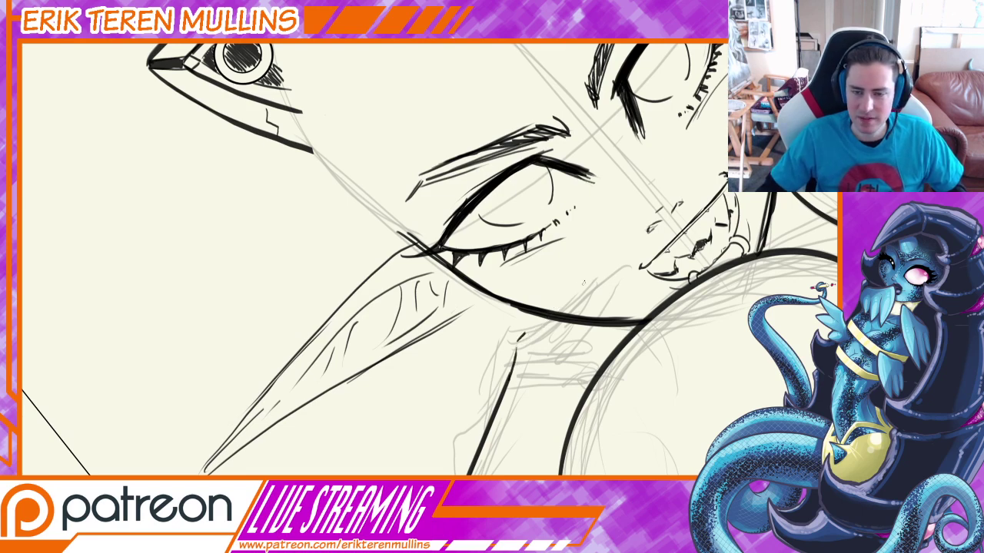
pyautogui.moveTo(524, 400)
pyautogui.mouseDown()
pyautogui.moveTo(547, 296)
pyautogui.moveTo(521, 380)
pyautogui.moveTo(538, 264)
pyautogui.moveTo(604, 242)
pyautogui.moveTo(673, 236)
pyautogui.mouseUp()
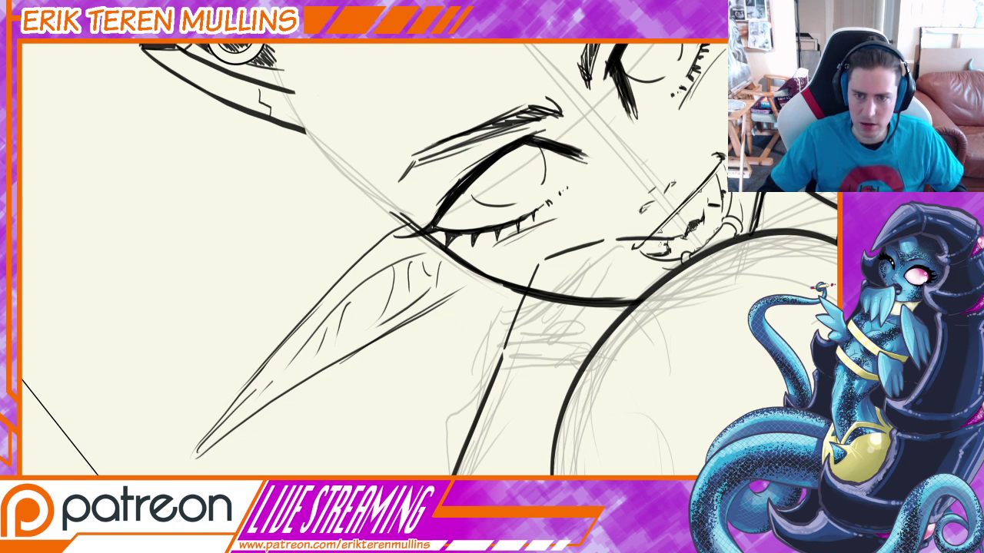
# Ink the underside of the finger at the mouth and a short line down from its base, redrawing misplaced strokes.
pyautogui.moveTo(656, 247)
pyautogui.mouseDown()
pyautogui.moveTo(629, 256)
pyautogui.moveTo(663, 258)
pyautogui.mouseUp()
pyautogui.hotkey('ctrl', 'z')
pyautogui.moveTo(597, 265); pyautogui.dragTo(662, 258)
pyautogui.moveTo(602, 265)
pyautogui.mouseDown()
pyautogui.moveTo(569, 274)
pyautogui.moveTo(540, 334)
pyautogui.moveTo(537, 286)
pyautogui.mouseUp()
pyautogui.hotkey('ctrl', 'z')
pyautogui.moveTo(554, 213); pyautogui.dragTo(531, 270)
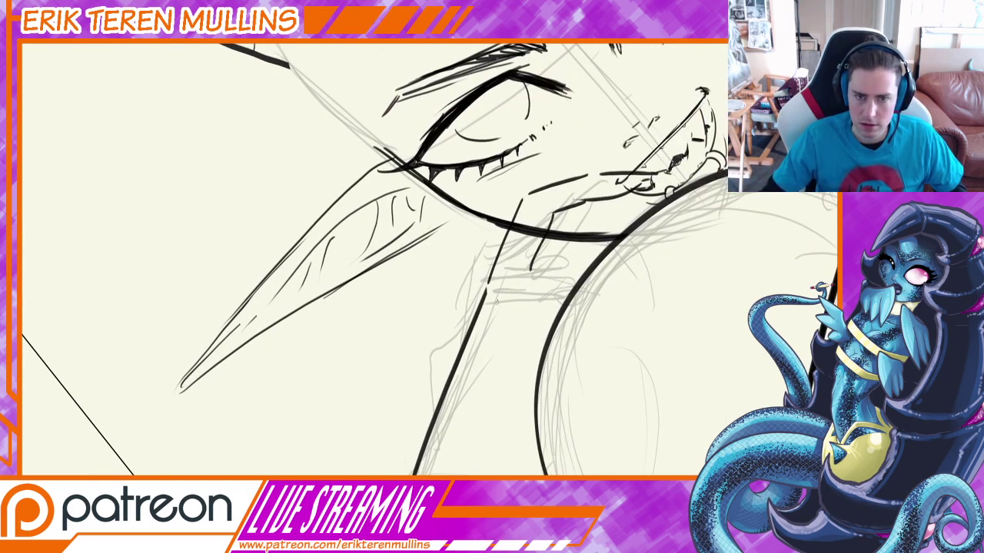
# Ink a curved line from the back of the hand to the knee edge, with short crease strokes beneath it.
pyautogui.moveTo(499, 298); pyautogui.dragTo(495, 310)
pyautogui.moveTo(508, 289)
pyautogui.mouseDown()
pyautogui.moveTo(531, 275)
pyautogui.moveTo(564, 276)
pyautogui.moveTo(557, 272)
pyautogui.moveTo(574, 288)
pyautogui.mouseUp()
pyautogui.hotkey('ctrl', 'z')
pyautogui.hotkey('ctrl', 'z')
pyautogui.hotkey('ctrl', 'z')
pyautogui.hotkey('ctrl', 'z')
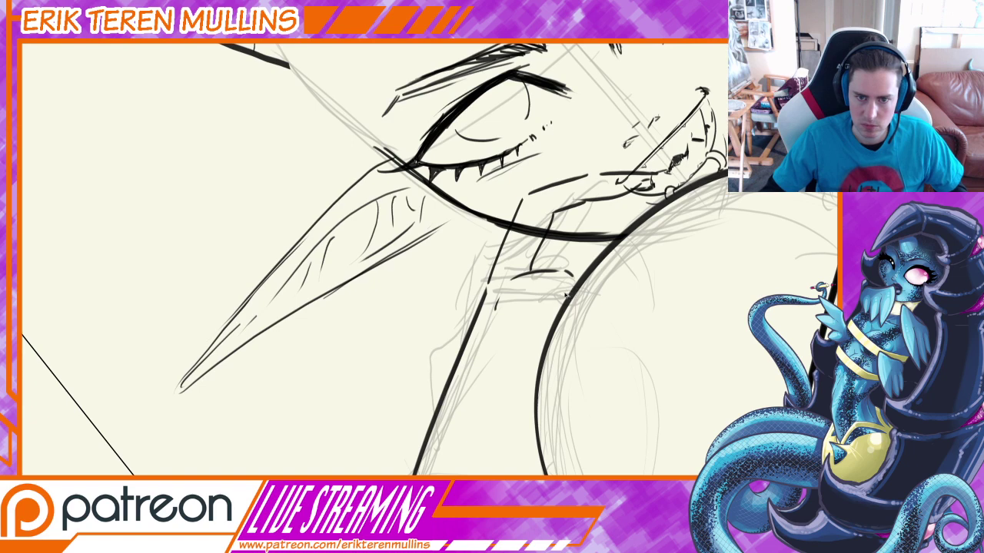
pyautogui.hotkey('ctrl', 'z')
pyautogui.hotkey('ctrl', 'z')
pyautogui.moveTo(502, 286); pyautogui.dragTo(575, 279)
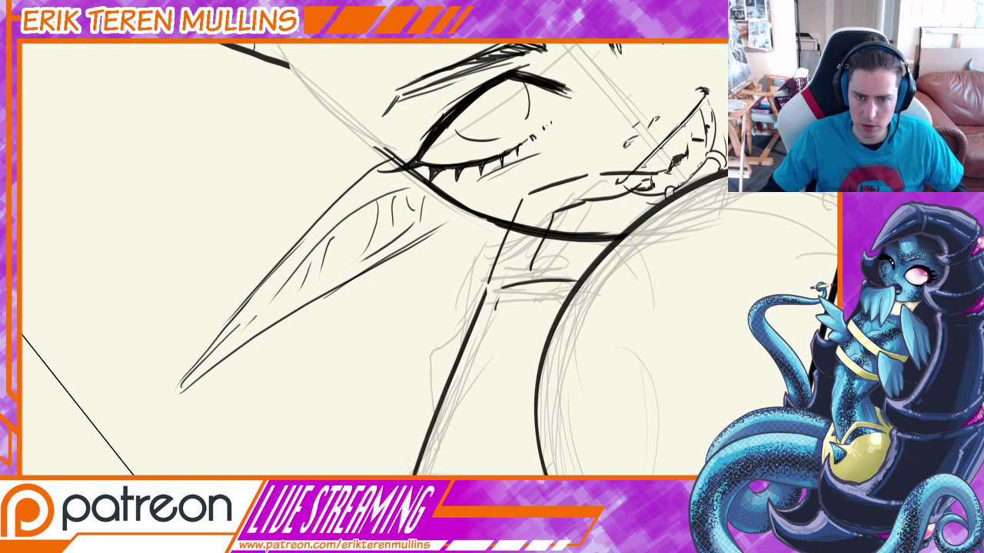
pyautogui.moveTo(525, 306); pyautogui.dragTo(566, 298)
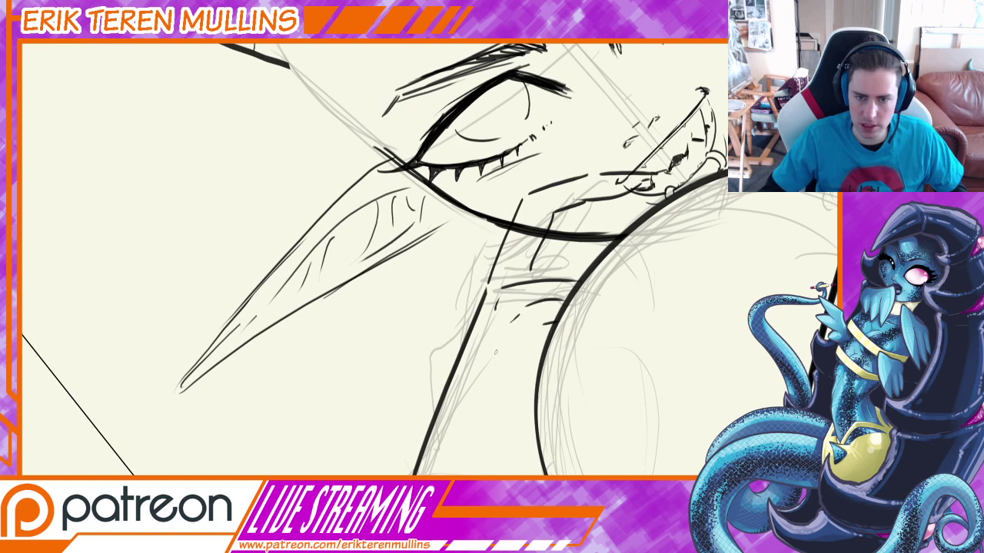
pyautogui.moveTo(530, 339); pyautogui.dragTo(537, 334)
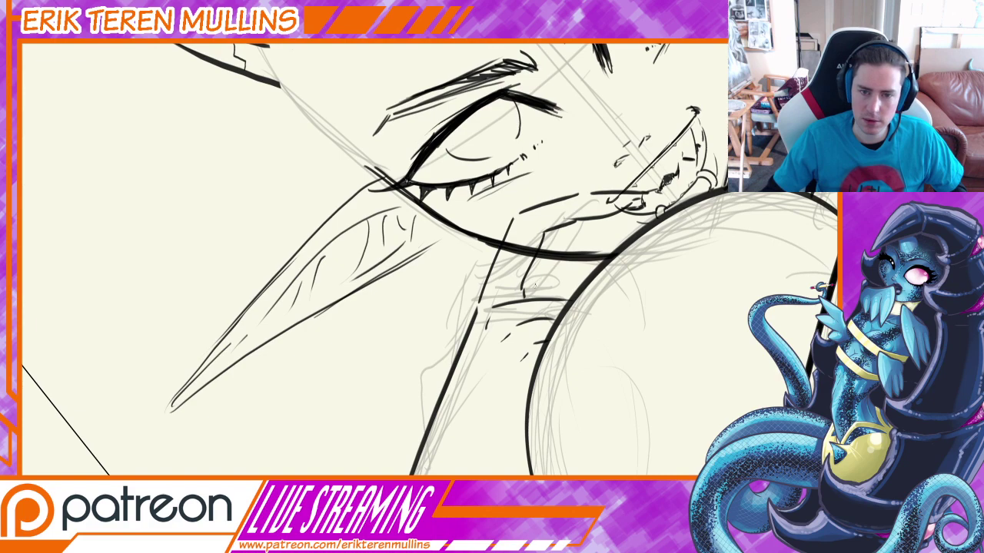
# Erase gaps in the outer and inner contours of the viewer's-left arm where a beaded band crosses it.
pyautogui.press('r')
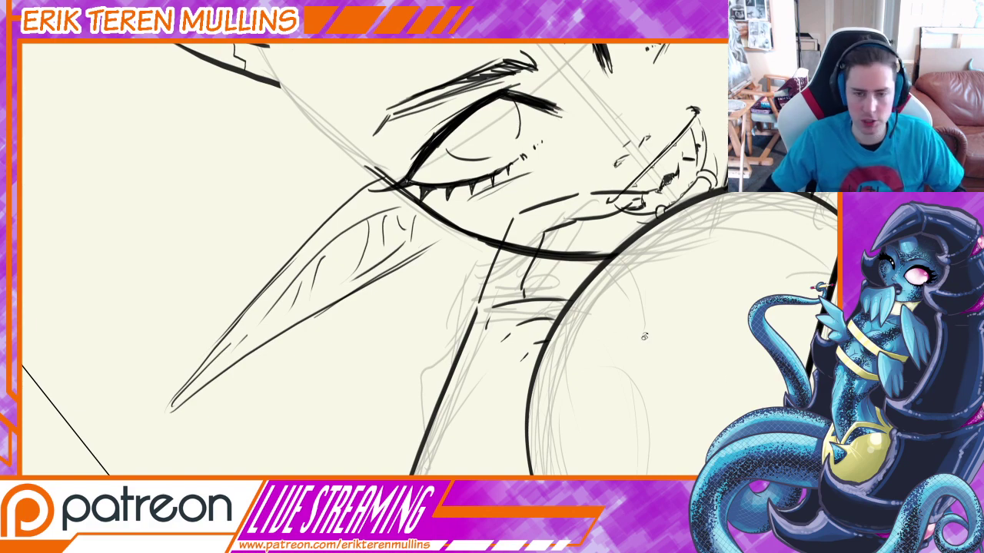
pyautogui.moveTo(644, 381); pyautogui.dragTo(564, 465)
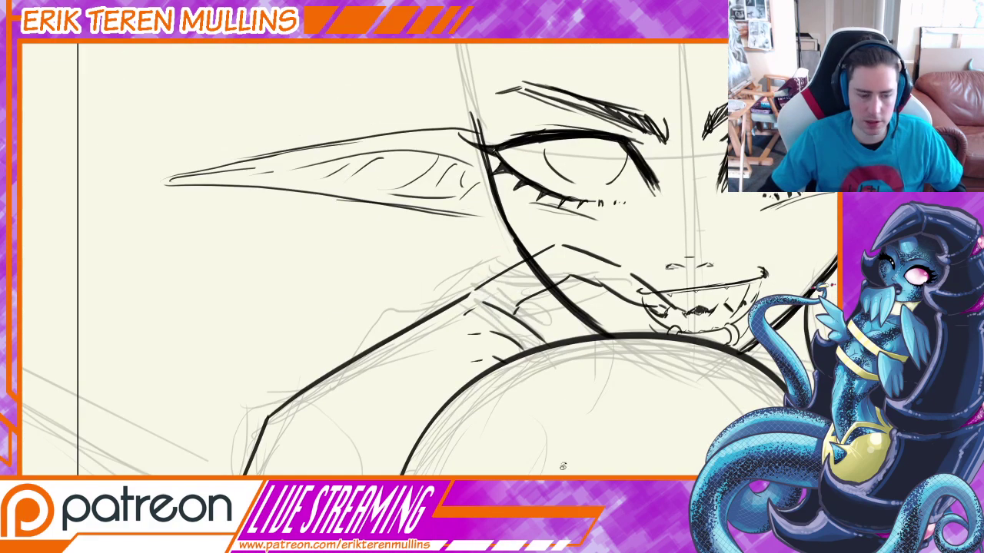
pyautogui.hotkey('ctrl', '-')
pyautogui.hotkey('ctrl', '-')
pyautogui.hotkey('ctrl', '-')
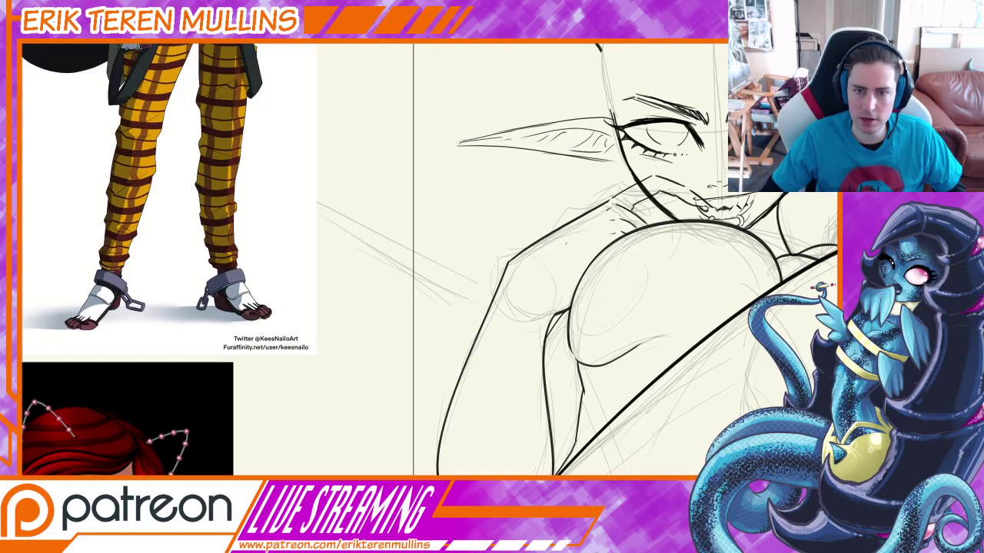
pyautogui.moveTo(524, 250); pyautogui.dragTo(464, 364)
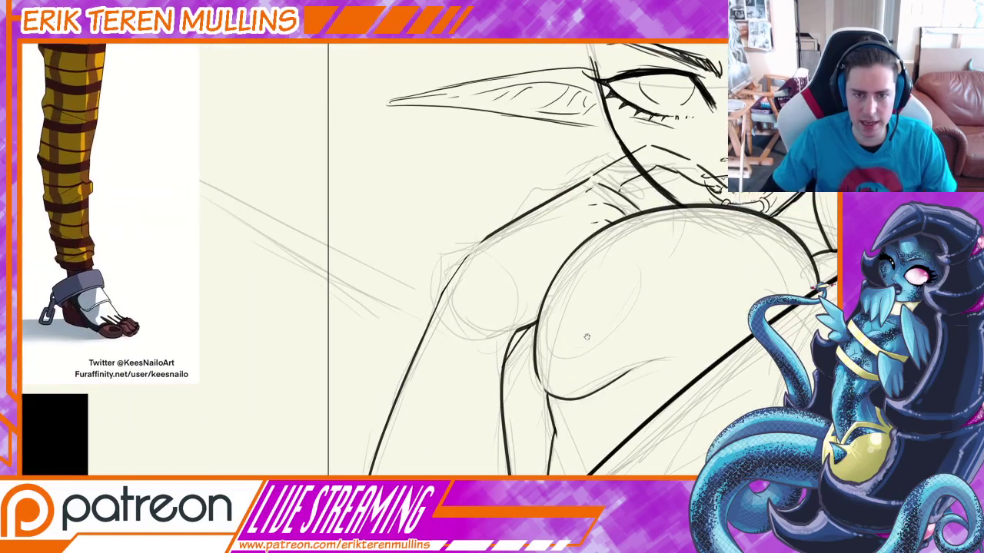
pyautogui.scroll(1, 542, 332)
pyautogui.moveTo(520, 345); pyautogui.dragTo(516, 361)
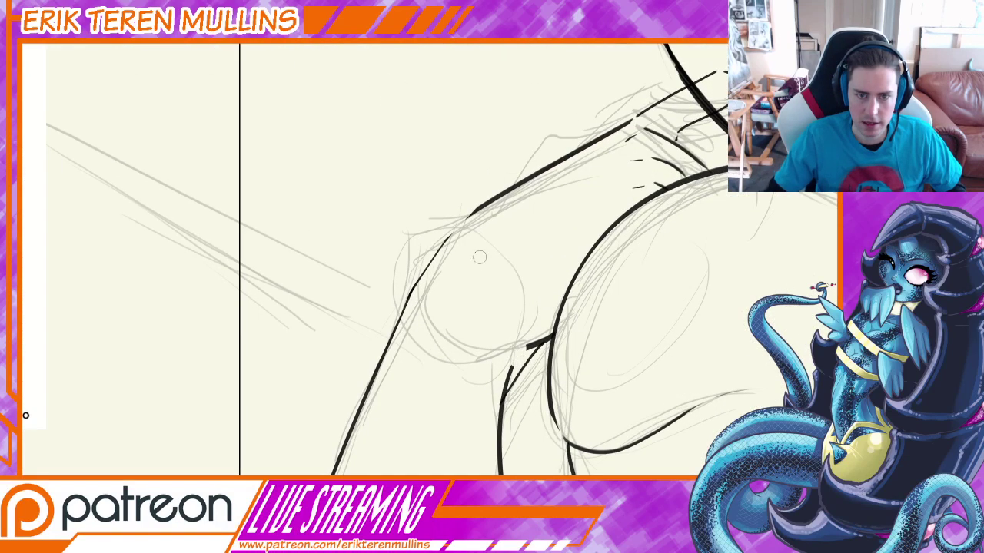
pyautogui.hotkey('ctrl', 'z')
pyautogui.moveTo(454, 230); pyautogui.dragTo(447, 249)
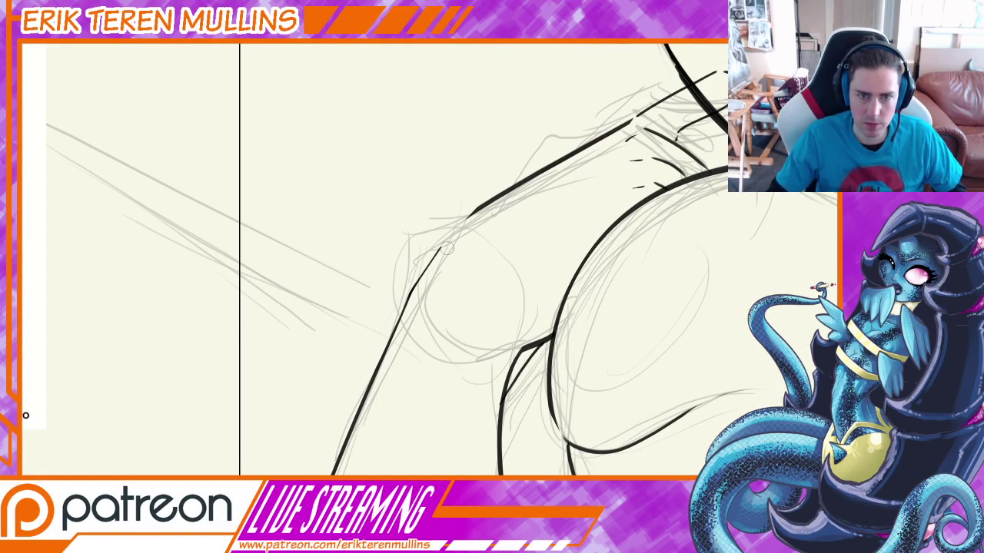
pyautogui.moveTo(500, 397)
pyautogui.mouseDown()
pyautogui.moveTo(501, 408)
pyautogui.moveTo(500, 390)
pyautogui.mouseUp()
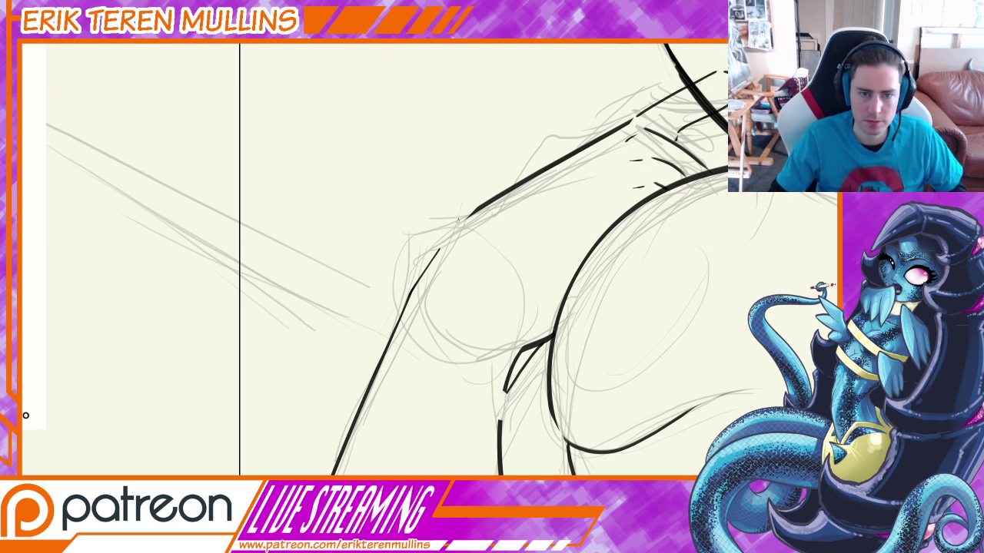
# Draw a curved strand of round beads across the viewer's-left arm from the outer gap to the inner contour, redrawing misplaced beads.
pyautogui.moveTo(458, 220); pyautogui.dragTo(435, 244)
pyautogui.moveTo(473, 301)
pyautogui.mouseDown()
pyautogui.moveTo(453, 323)
pyautogui.moveTo(465, 278)
pyautogui.moveTo(447, 293)
pyautogui.moveTo(471, 279)
pyautogui.moveTo(453, 273)
pyautogui.mouseUp()
pyautogui.hotkey('ctrl', 'z')
pyautogui.moveTo(452, 222); pyautogui.dragTo(466, 245)
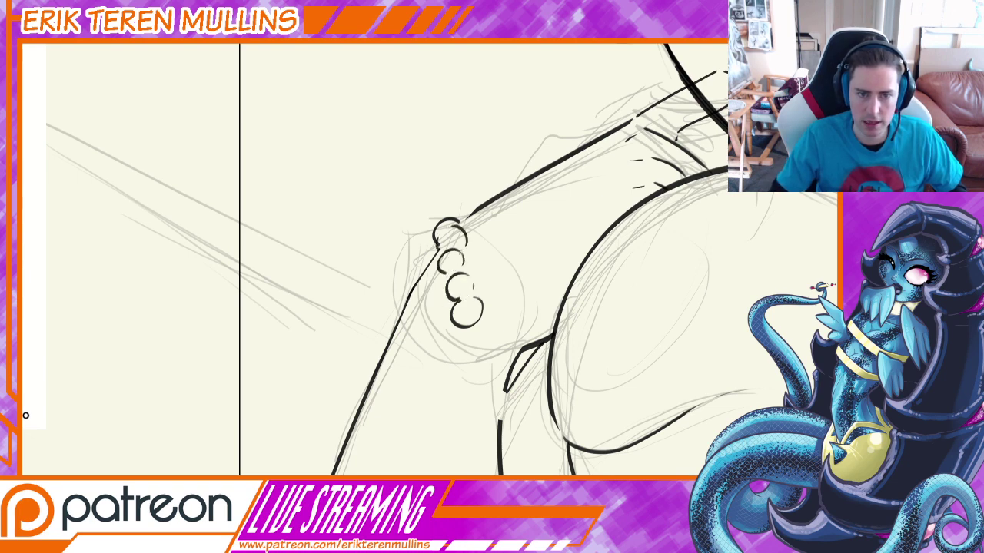
pyautogui.moveTo(464, 325)
pyautogui.mouseDown()
pyautogui.moveTo(472, 379)
pyautogui.moveTo(495, 380)
pyautogui.moveTo(509, 405)
pyautogui.moveTo(508, 394)
pyautogui.mouseUp()
pyautogui.hotkey('ctrl', 'z')
pyautogui.hotkey('ctrl', 'z')
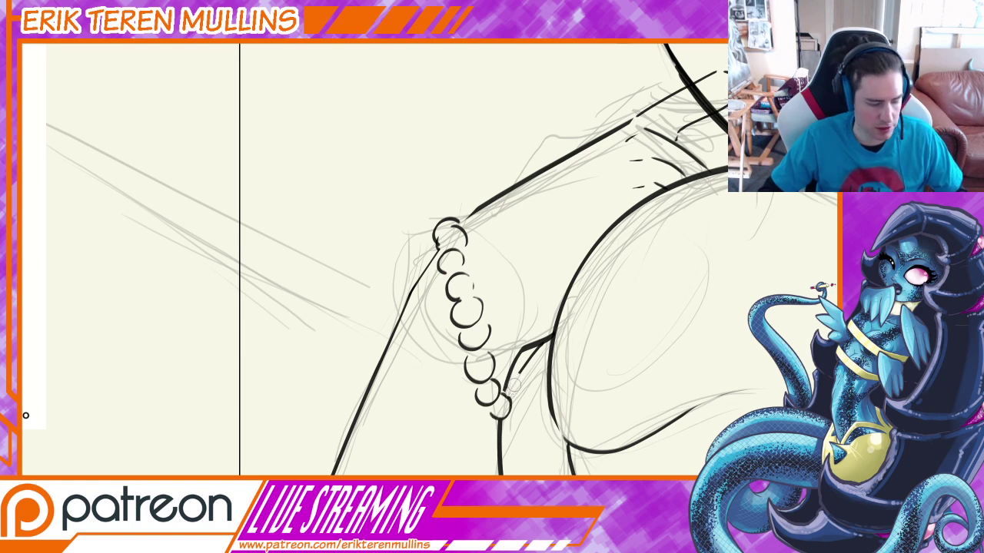
pyautogui.moveTo(508, 376); pyautogui.dragTo(509, 401)
pyautogui.hotkey('ctrl', 'z')
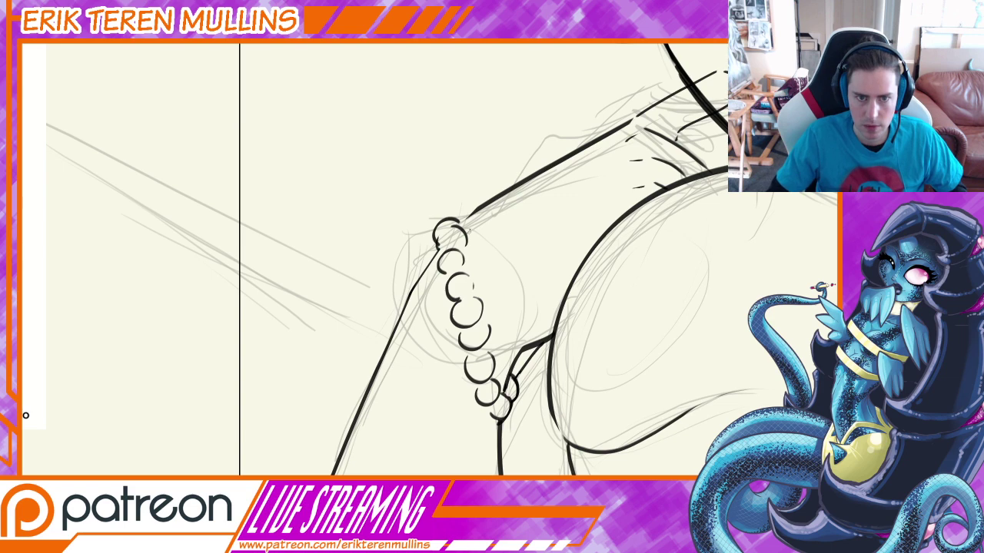
# Join the arm's outer contour to the first bead, thicken the line below it and extend the inner contour line by the knee.
pyautogui.moveTo(474, 212); pyautogui.dragTo(435, 237)
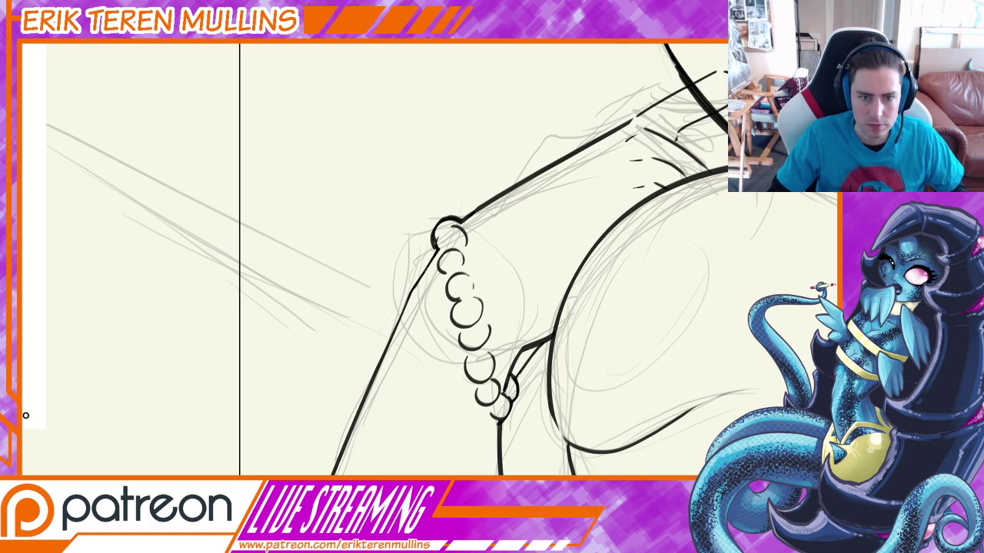
pyautogui.moveTo(433, 257)
pyautogui.mouseDown()
pyautogui.moveTo(403, 299)
pyautogui.moveTo(388, 346)
pyautogui.mouseUp()
pyautogui.moveTo(620, 266); pyautogui.dragTo(568, 292)
pyautogui.moveTo(471, 375); pyautogui.dragTo(455, 367)
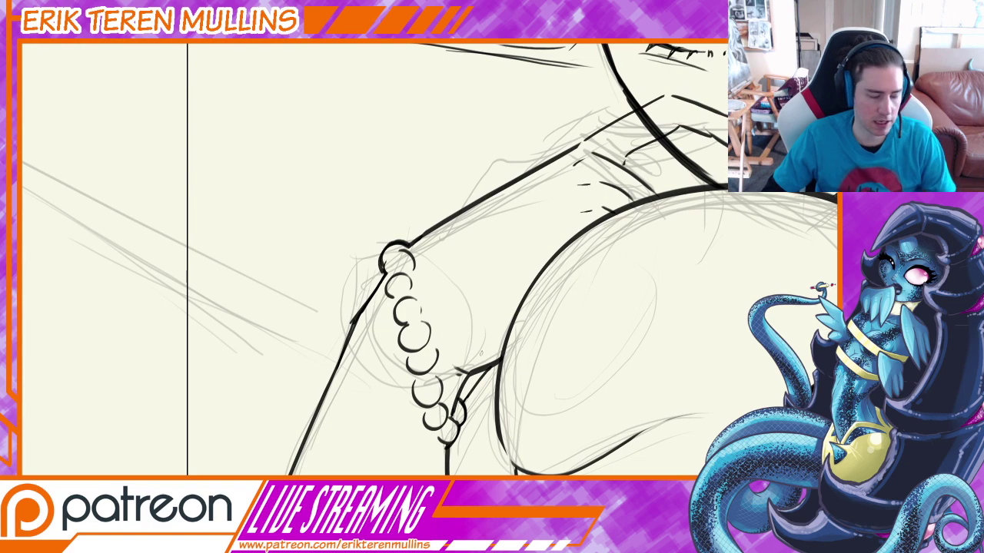
# Draw a curved line across the viewer's-left arm following the lower side of the beads, redoing the stroke until it fits.
pyautogui.hotkey('ctrl', '-')
pyautogui.hotkey('ctrl', '-')
pyautogui.moveTo(494, 238); pyautogui.dragTo(541, 370)
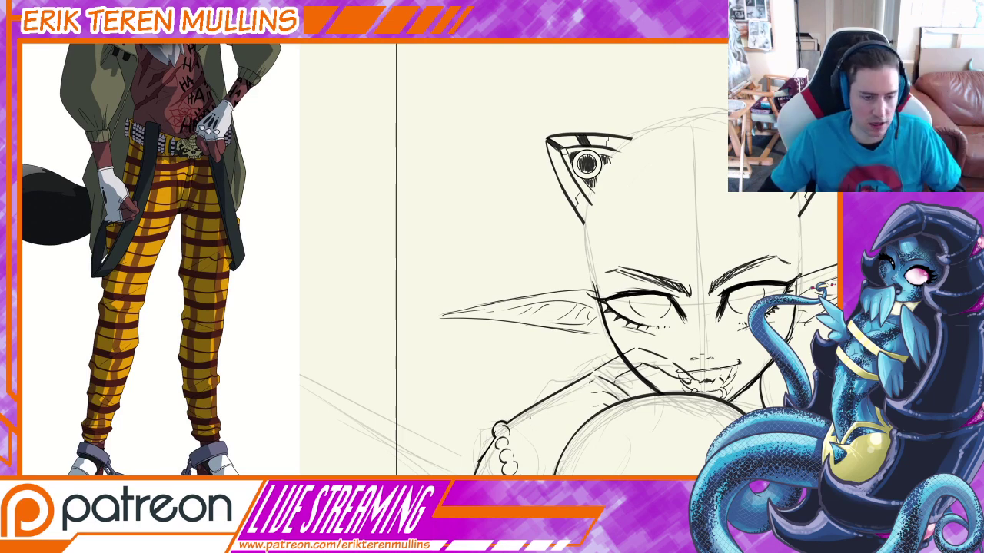
pyautogui.moveTo(529, 425); pyautogui.dragTo(532, 407)
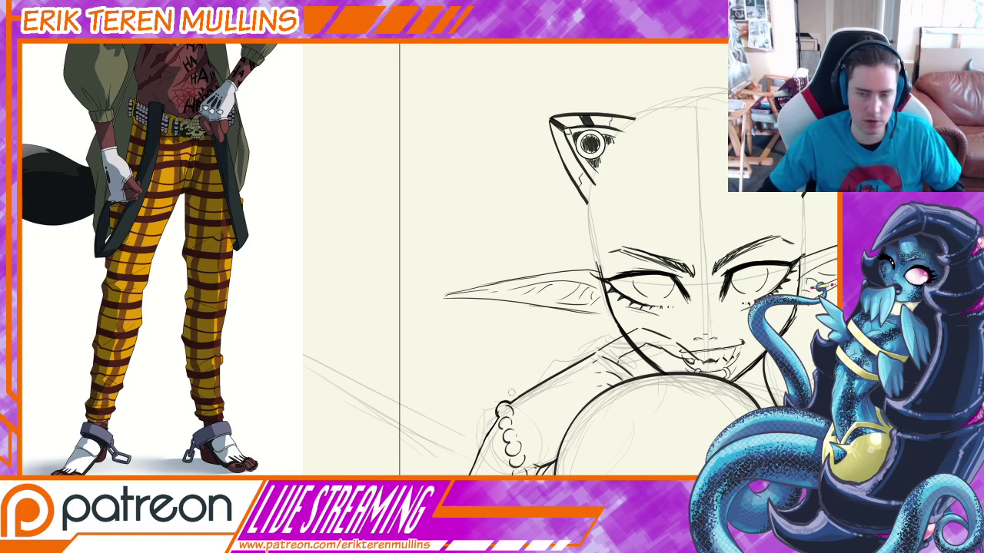
pyautogui.moveTo(552, 413); pyautogui.dragTo(525, 401)
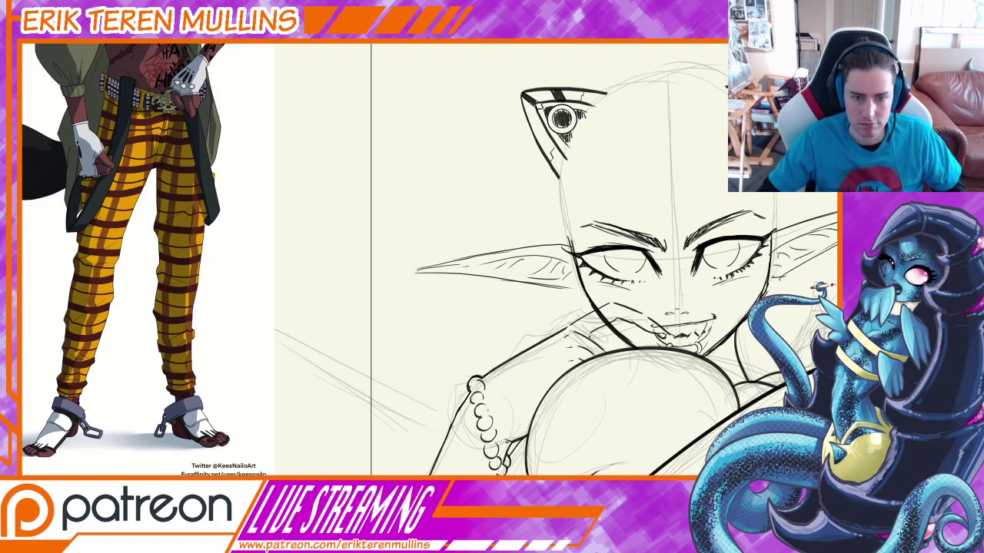
pyautogui.moveTo(456, 415); pyautogui.dragTo(508, 446)
pyautogui.hotkey('ctrl', 'z')
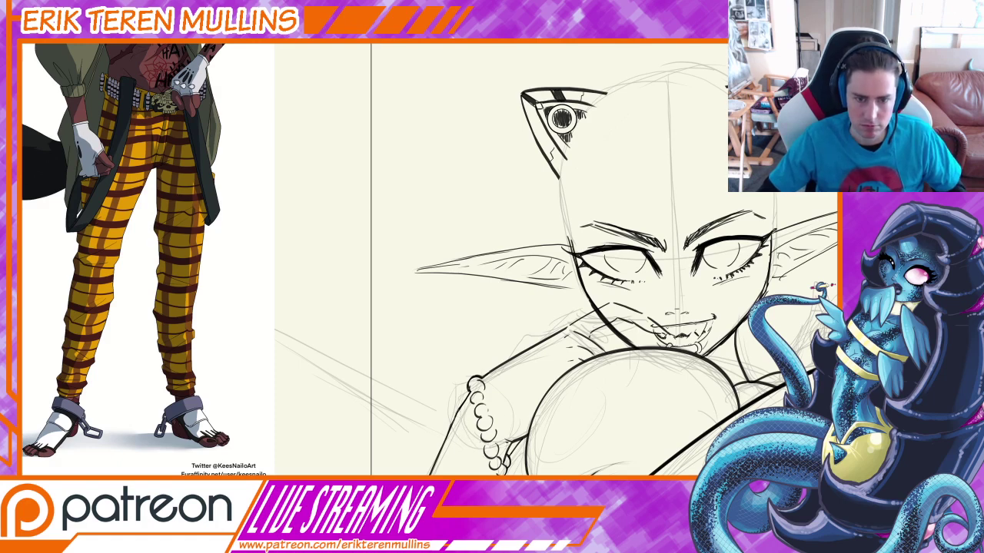
pyautogui.moveTo(460, 412); pyautogui.dragTo(516, 447)
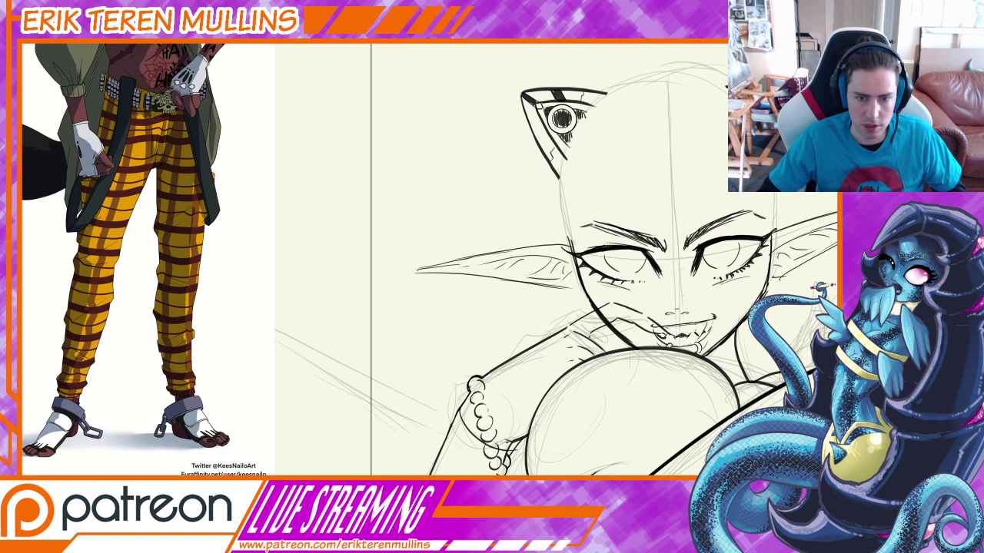
pyautogui.moveTo(457, 417); pyautogui.dragTo(500, 462)
pyautogui.hotkey('ctrl', 'z')
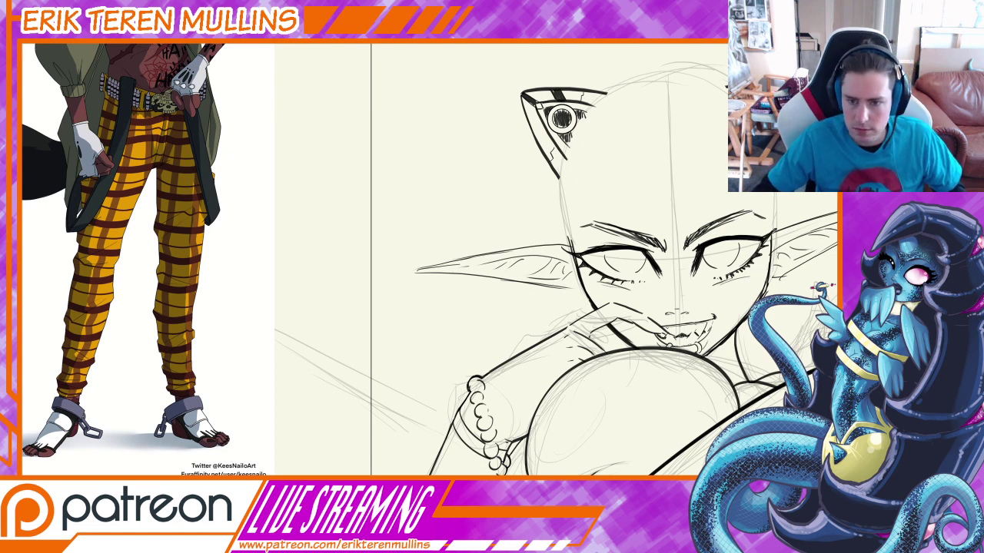
# Draw small ovals, tapering tendon lines and pointed marks at the knuckles on the back of the hand at the mouth.
pyautogui.moveTo(646, 353)
pyautogui.mouseDown()
pyautogui.moveTo(661, 354)
pyautogui.moveTo(665, 325)
pyautogui.moveTo(633, 316)
pyautogui.mouseUp()
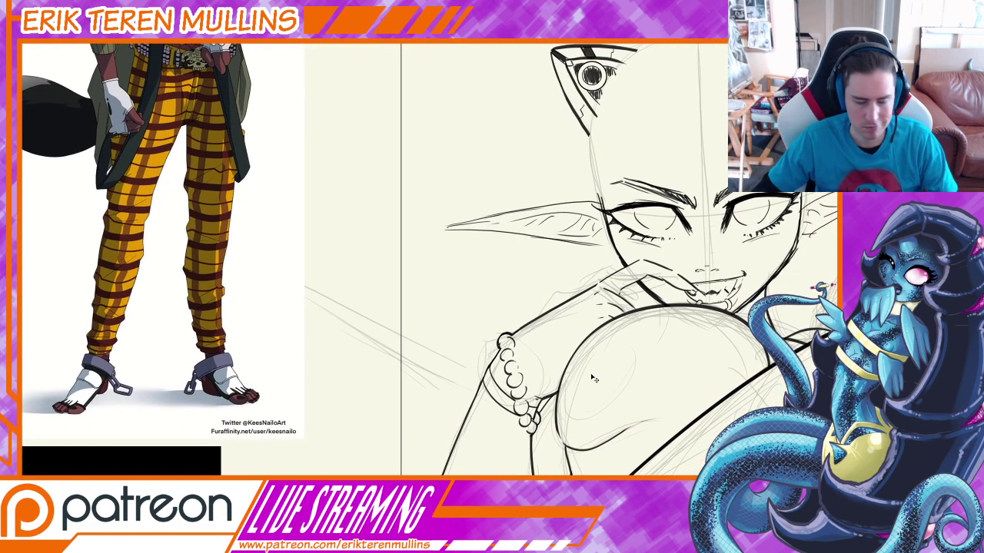
pyautogui.hotkey('ctrl', '-')
pyautogui.hotkey('ctrl', '+')
pyautogui.hotkey('ctrl', '+')
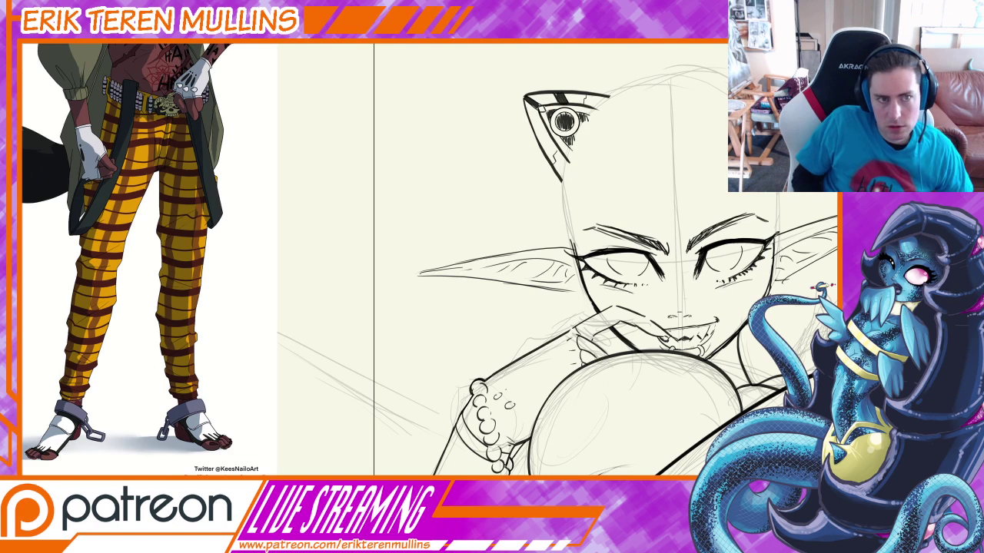
pyautogui.moveTo(498, 379)
pyautogui.mouseDown()
pyautogui.moveTo(536, 382)
pyautogui.moveTo(500, 391)
pyautogui.mouseUp()
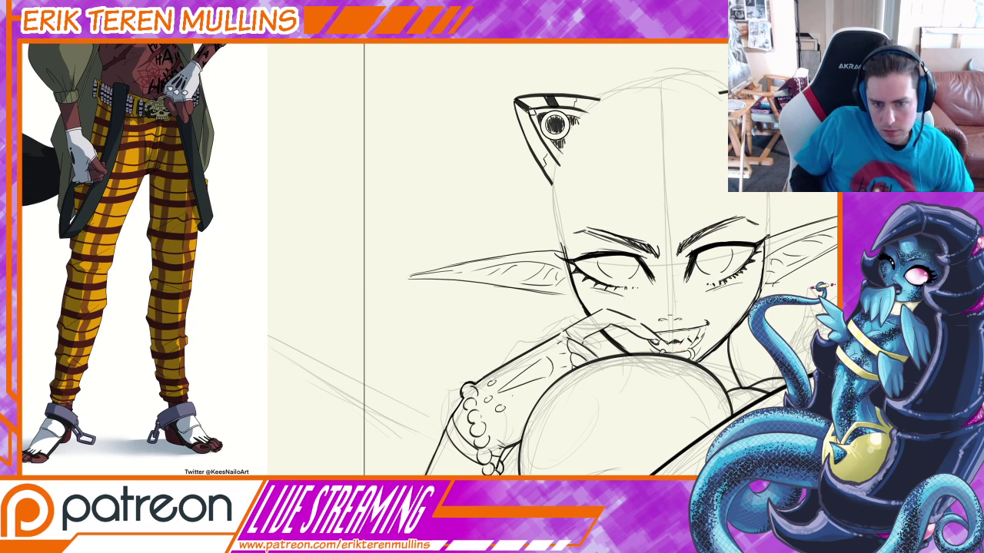
pyautogui.moveTo(541, 387); pyautogui.dragTo(512, 401)
pyautogui.hotkey('ctrl', 'z')
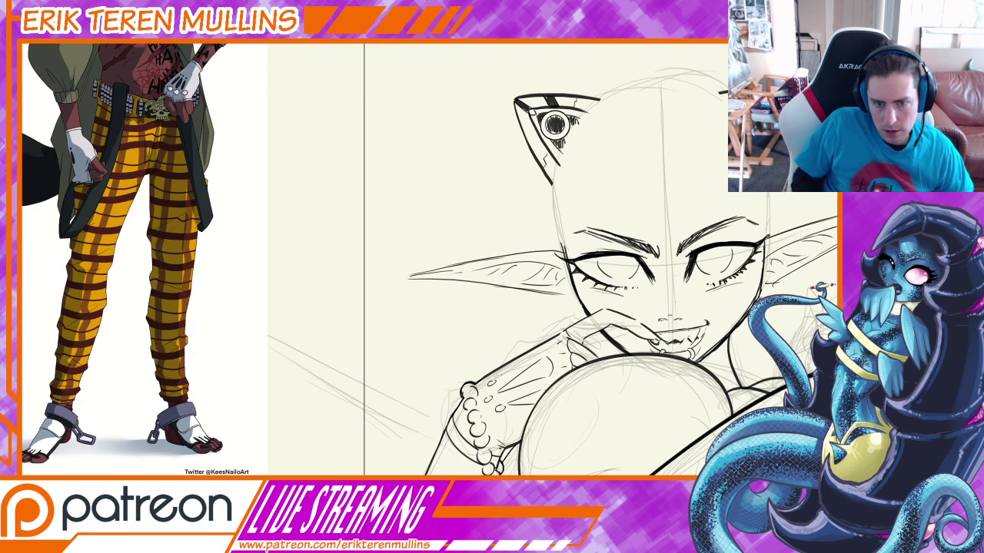
pyautogui.moveTo(525, 357); pyautogui.dragTo(505, 378)
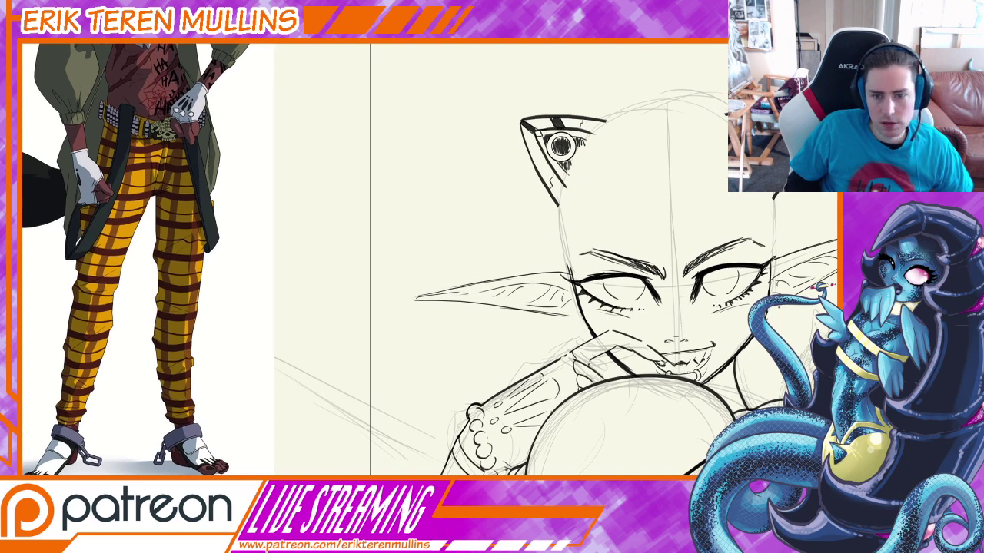
pyautogui.moveTo(567, 351); pyautogui.dragTo(573, 369)
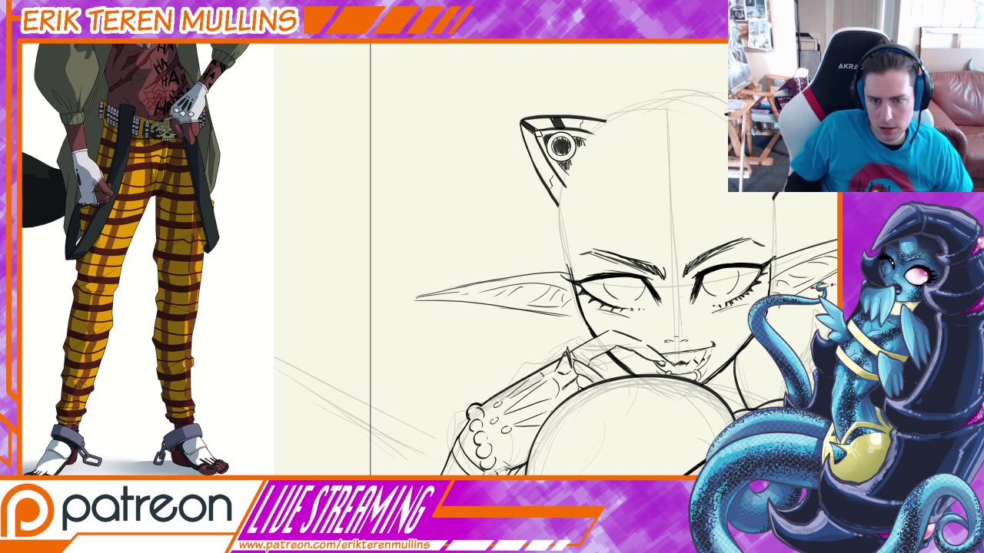
pyautogui.moveTo(578, 378); pyautogui.dragTo(568, 388)
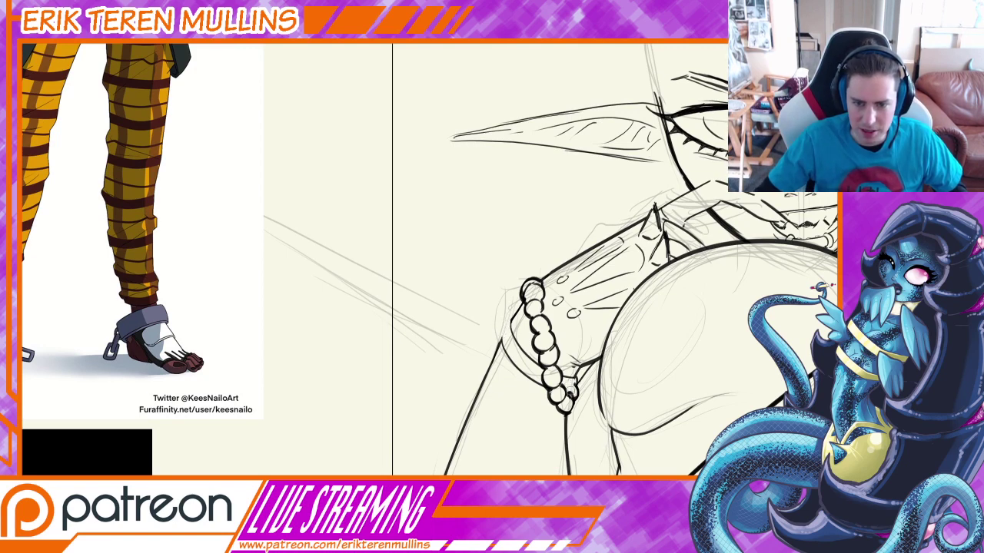
# Ink the small bead at the inner end of the band and join the viewer's-left arm's outer contour to the band.
pyautogui.moveTo(575, 377); pyautogui.dragTo(570, 393)
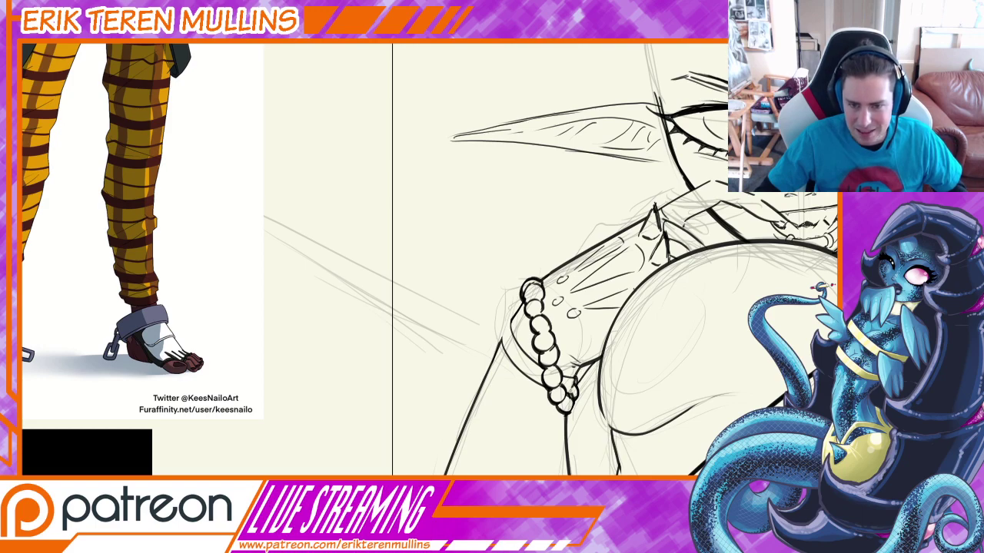
pyautogui.moveTo(511, 311); pyautogui.dragTo(501, 334)
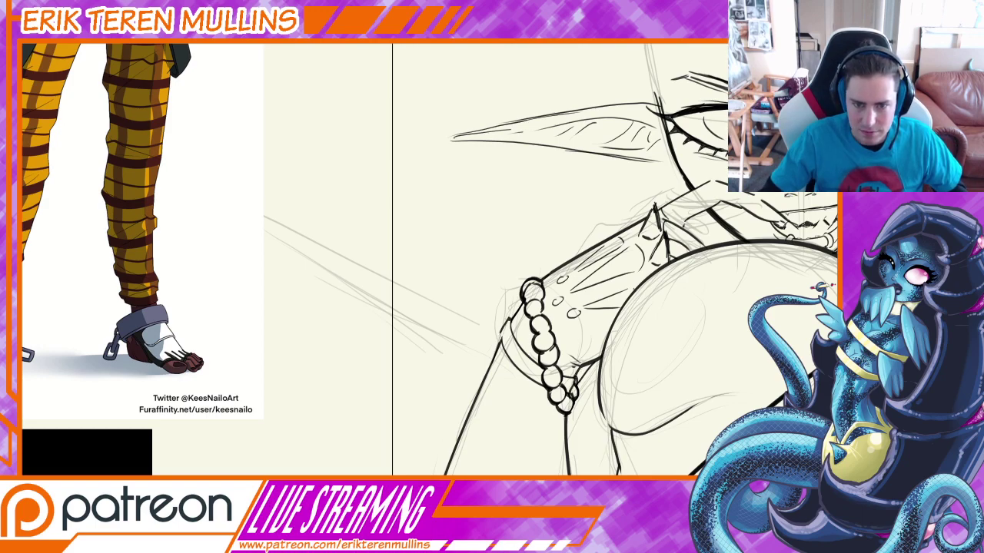
pyautogui.hotkey('ctrl', '-')
pyautogui.hotkey('ctrl', '-')
pyautogui.hotkey('ctrl', '-')
pyautogui.hotkey('ctrl', '-')
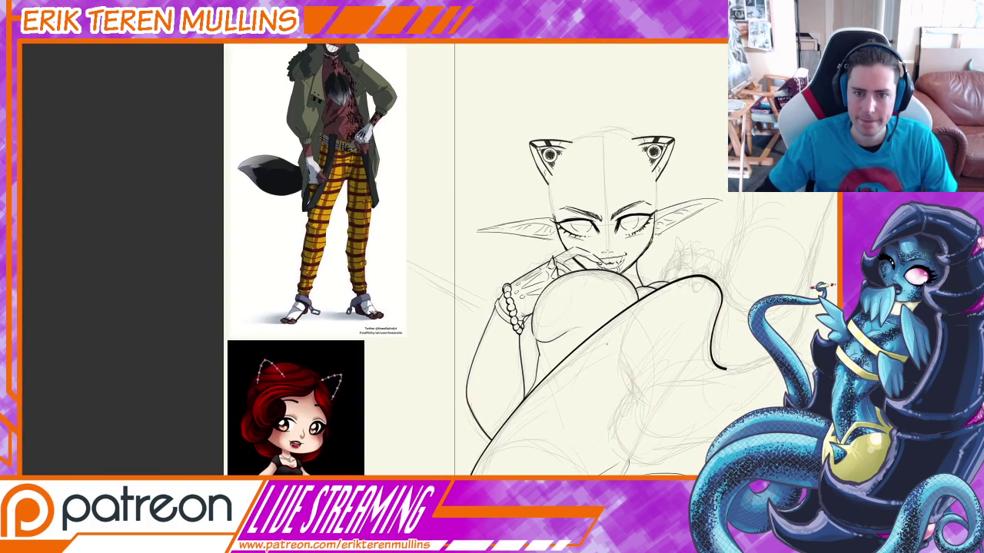
pyautogui.moveTo(683, 337); pyautogui.dragTo(561, 388)
pyautogui.hotkey('ctrl', '+')
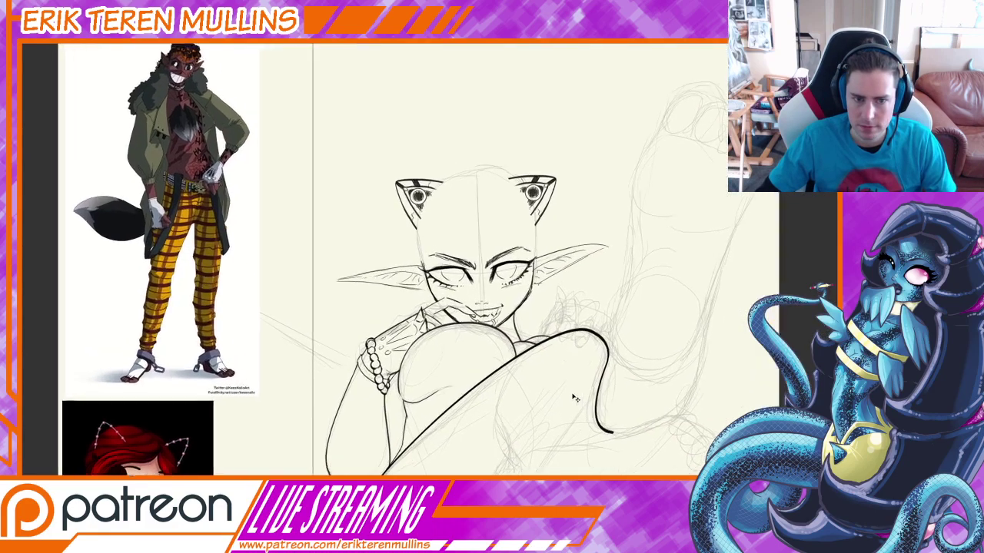
pyautogui.hotkey('ctrl', '+')
pyautogui.hotkey('ctrl', '+')
pyautogui.hotkey('ctrl', '+')
pyautogui.hotkey('ctrl', '-')
pyautogui.hotkey('ctrl', '-')
pyautogui.hotkey('ctrl', '-')
pyautogui.hotkey('ctrl', '-')
pyautogui.hotkey('ctrl', '+')
pyautogui.hotkey('ctrl', '+')
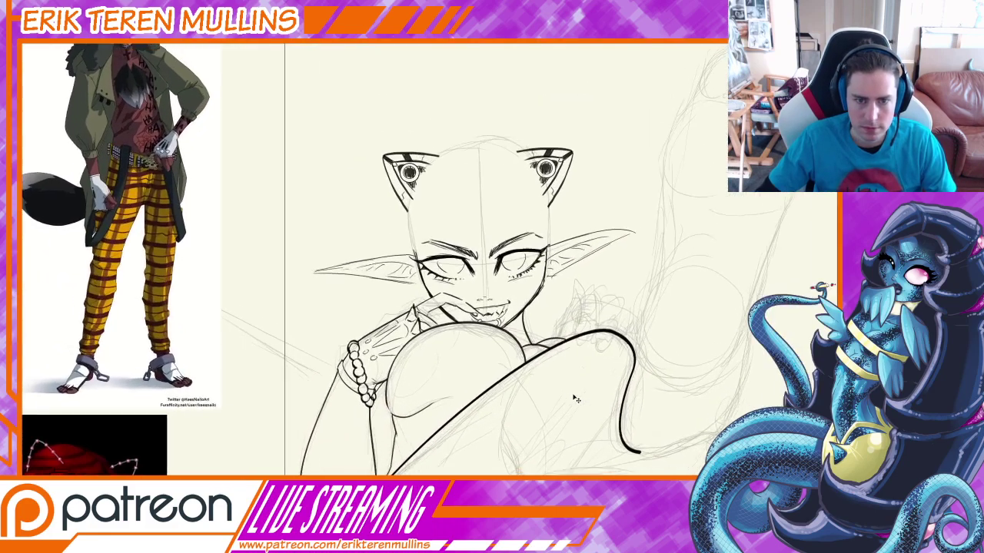
# Refine the finger contours of the hand at the mouth with short ink strokes.
pyautogui.hotkey('ctrl', '+')
pyautogui.hotkey('ctrl', '+')
pyautogui.hotkey('ctrl', '+')
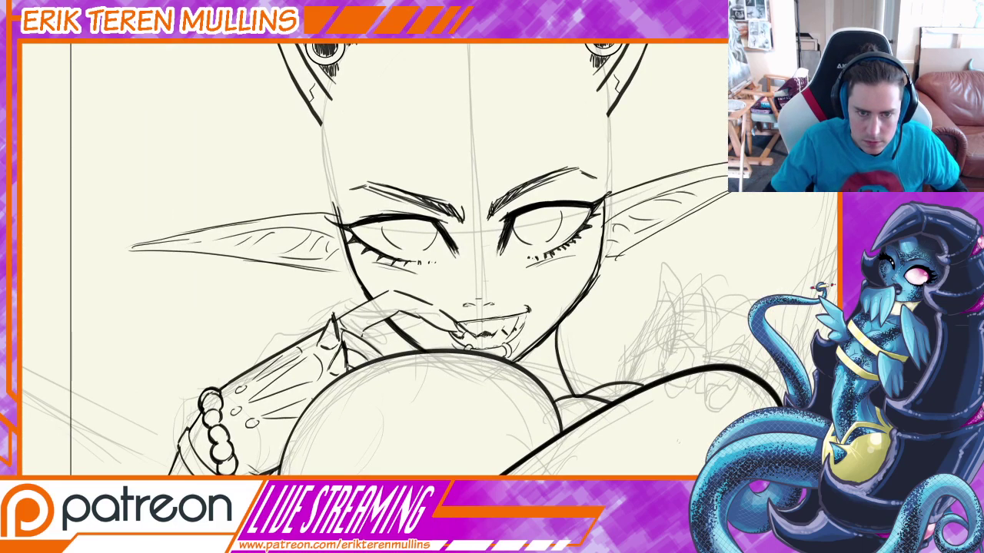
pyautogui.moveTo(421, 323); pyautogui.dragTo(439, 338)
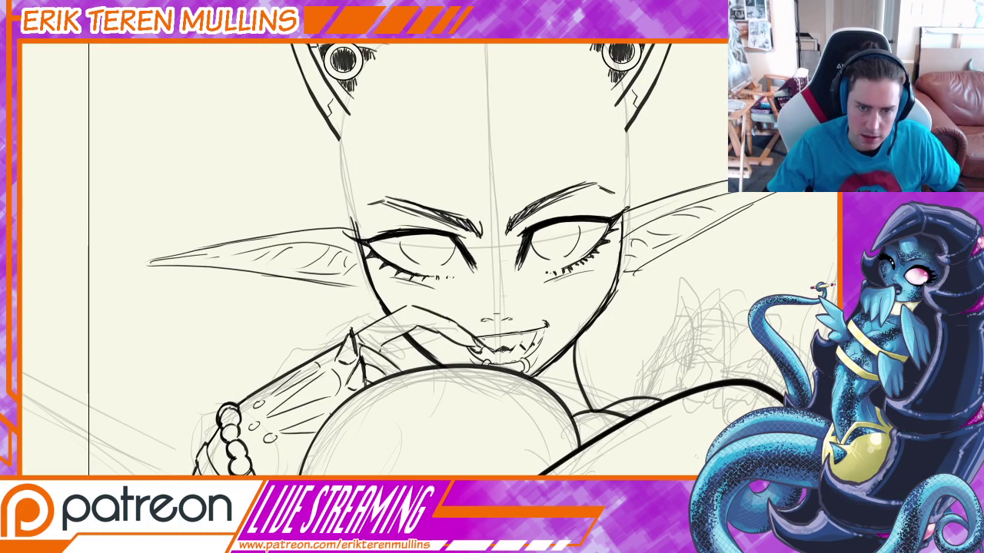
pyautogui.moveTo(391, 261)
pyautogui.mouseDown()
pyautogui.moveTo(490, 393)
pyautogui.moveTo(410, 328)
pyautogui.mouseUp()
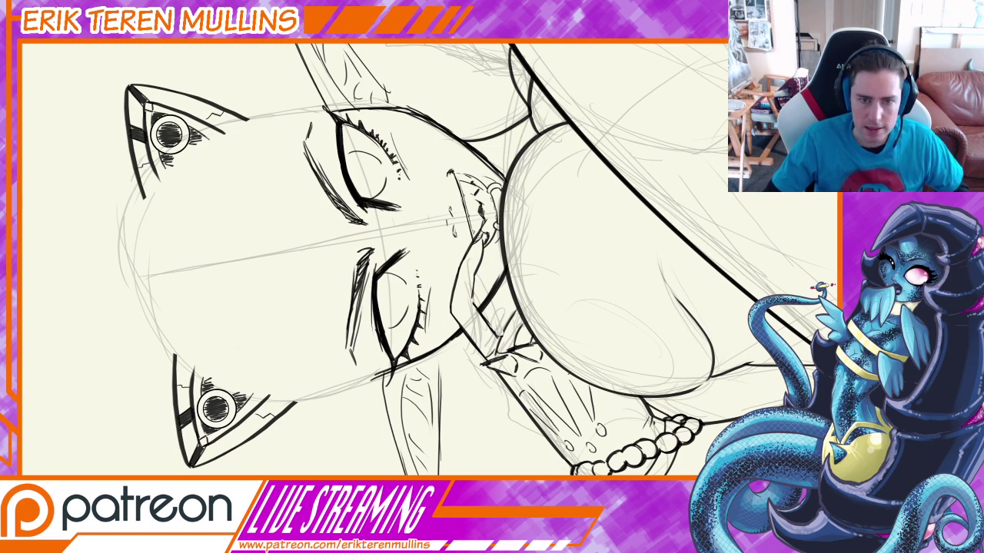
pyautogui.moveTo(475, 275); pyautogui.dragTo(473, 302)
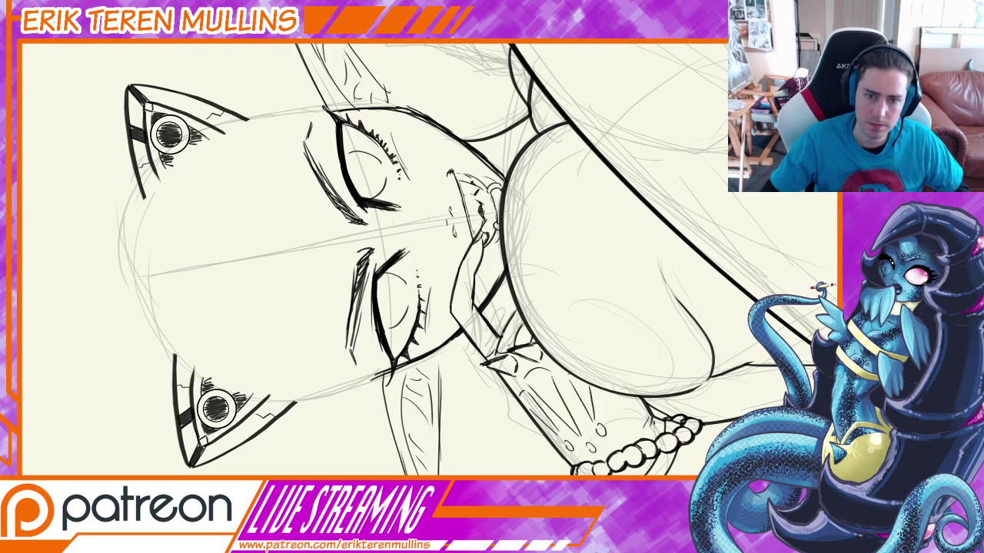
pyautogui.moveTo(597, 340); pyautogui.dragTo(398, 429)
pyautogui.hotkey('ctrl', '-')
pyautogui.hotkey('ctrl', '-')
pyautogui.hotkey('ctrl', '-')
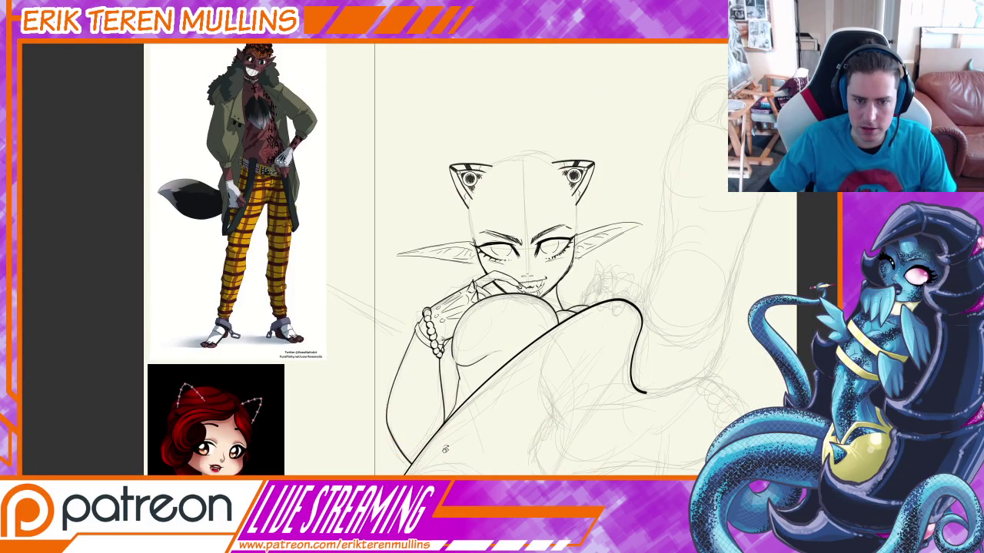
pyautogui.hotkey('ctrl', '+')
pyautogui.hotkey('ctrl', '+')
pyautogui.hotkey('ctrl', '-')
pyautogui.hotkey('ctrl', '-')
pyautogui.hotkey('ctrl', '-')
pyautogui.hotkey('ctrl', '+')
pyautogui.hotkey('ctrl', '+')
pyautogui.hotkey('ctrl', '+')
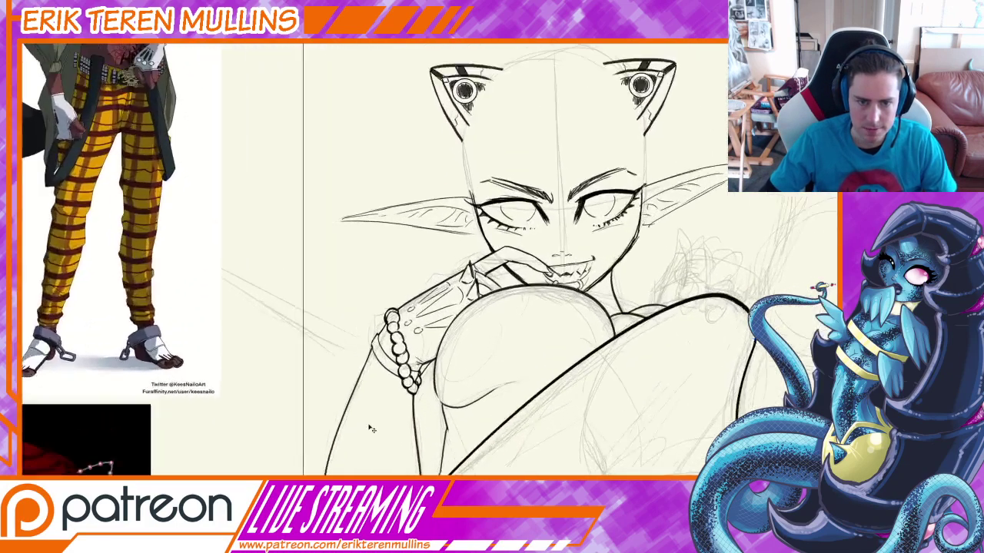
# Erase the outer contour of the viewer's-left arm from the beaded band down to the thigh line.
pyautogui.moveTo(349, 428); pyautogui.dragTo(468, 286)
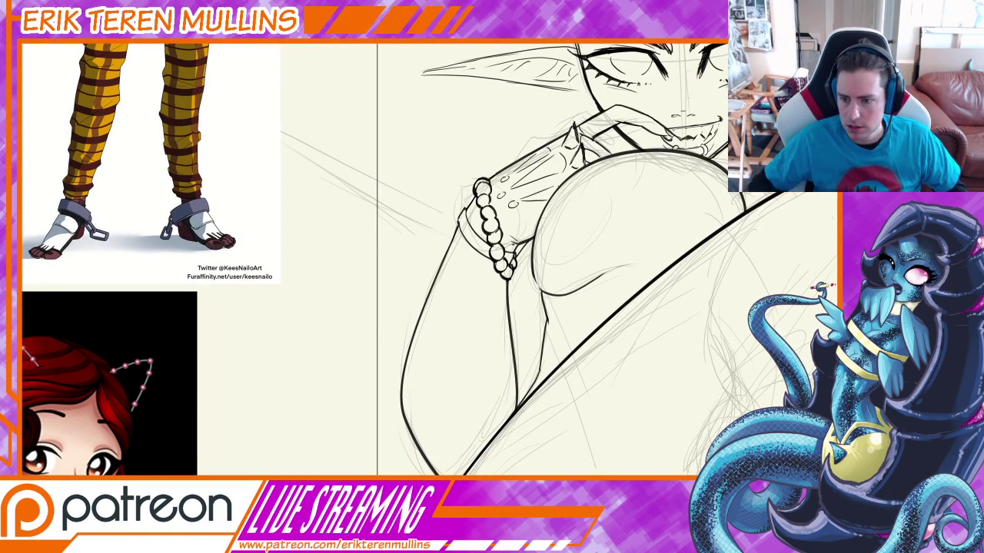
pyautogui.click(853, 453)
pyautogui.click(853, 454)
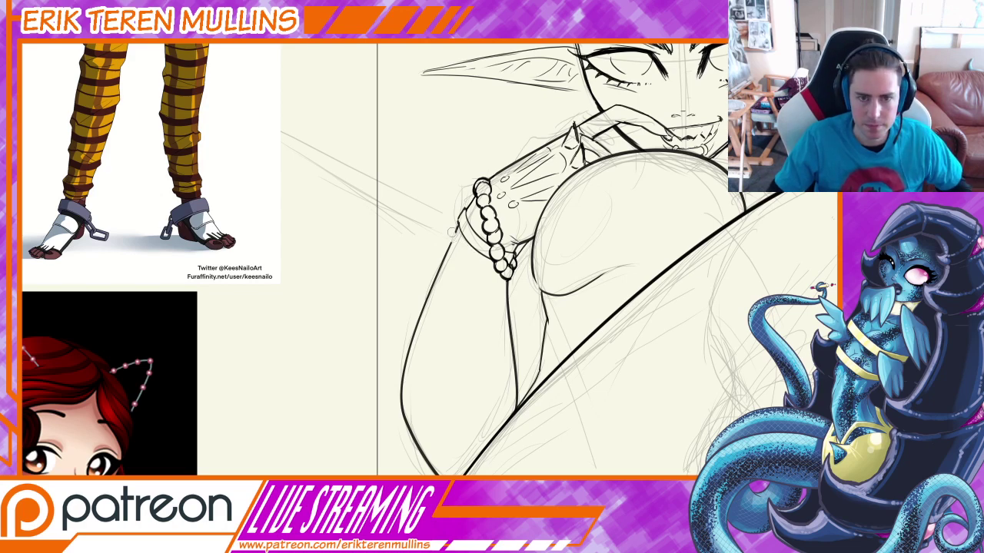
pyautogui.moveTo(445, 242)
pyautogui.mouseDown()
pyautogui.moveTo(400, 406)
pyautogui.moveTo(442, 472)
pyautogui.mouseUp()
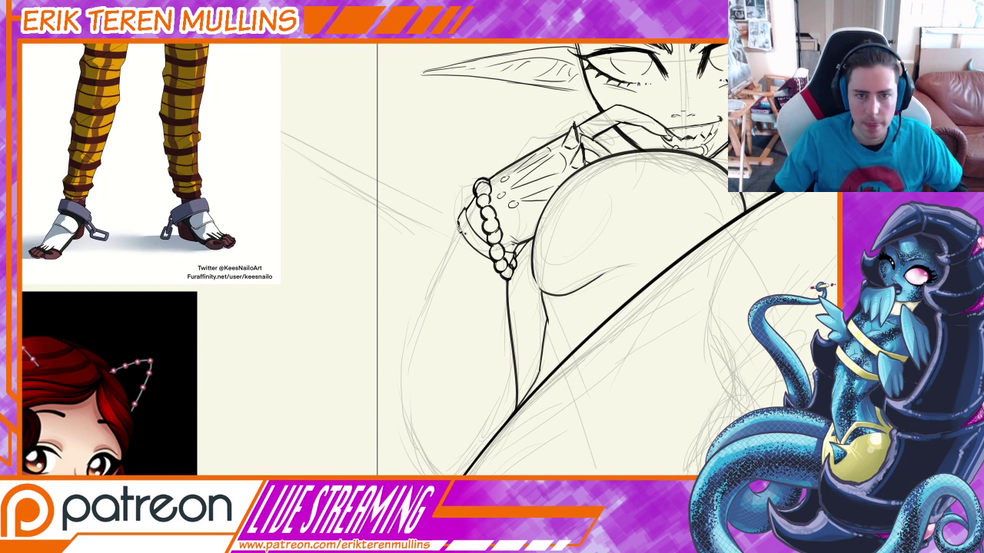
# Plot a curved path for a slimmer outer arm contour from the beaded band to the thigh and stroke it twice.
pyautogui.moveTo(471, 192); pyautogui.dragTo(446, 258)
pyautogui.moveTo(424, 437); pyautogui.dragTo(438, 487)
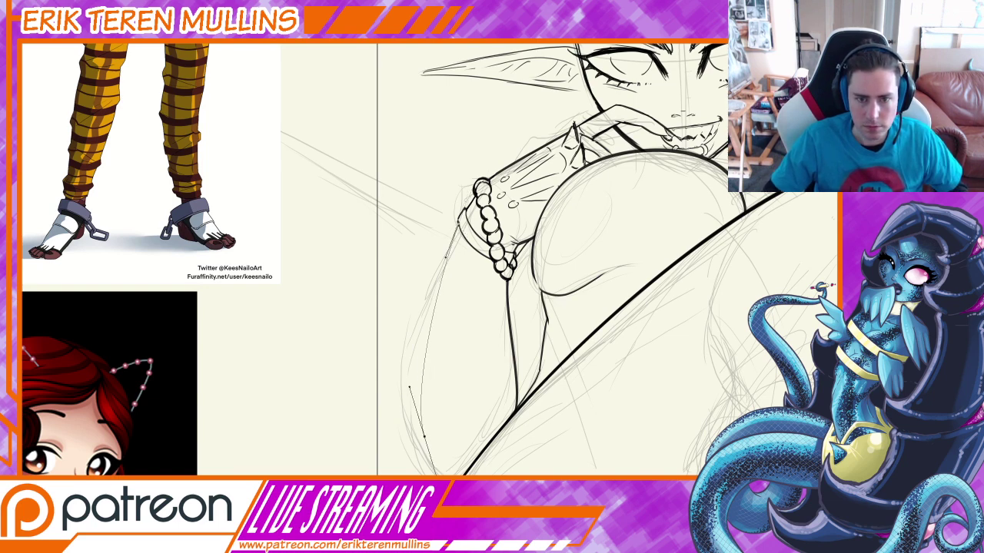
pyautogui.rightClick(511, 343)
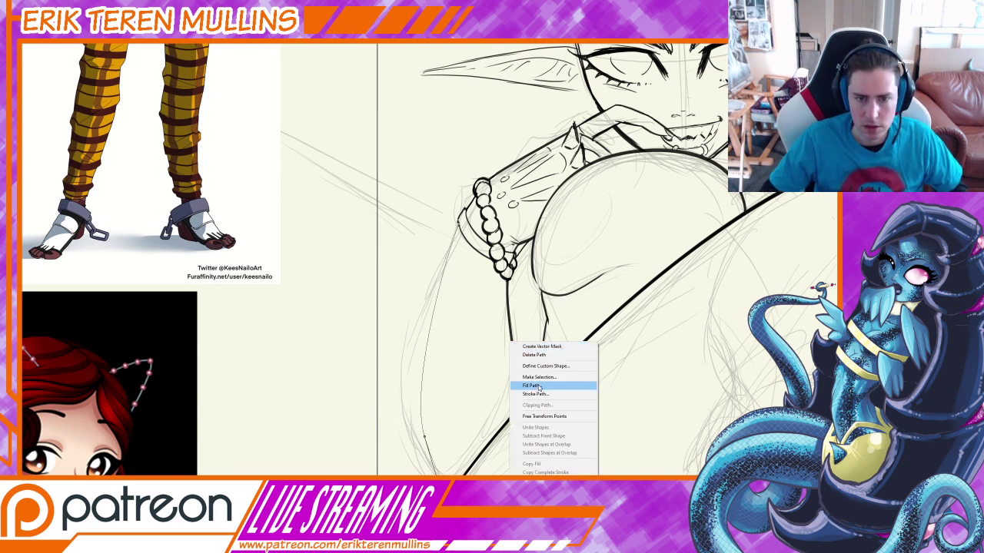
pyautogui.click(542, 393)
pyautogui.press('Return')
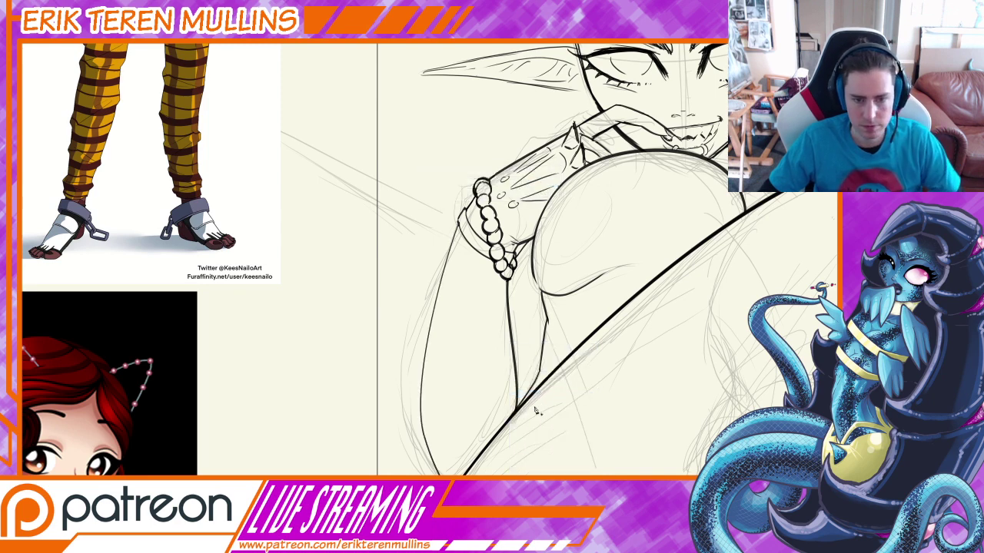
pyautogui.press('Return')
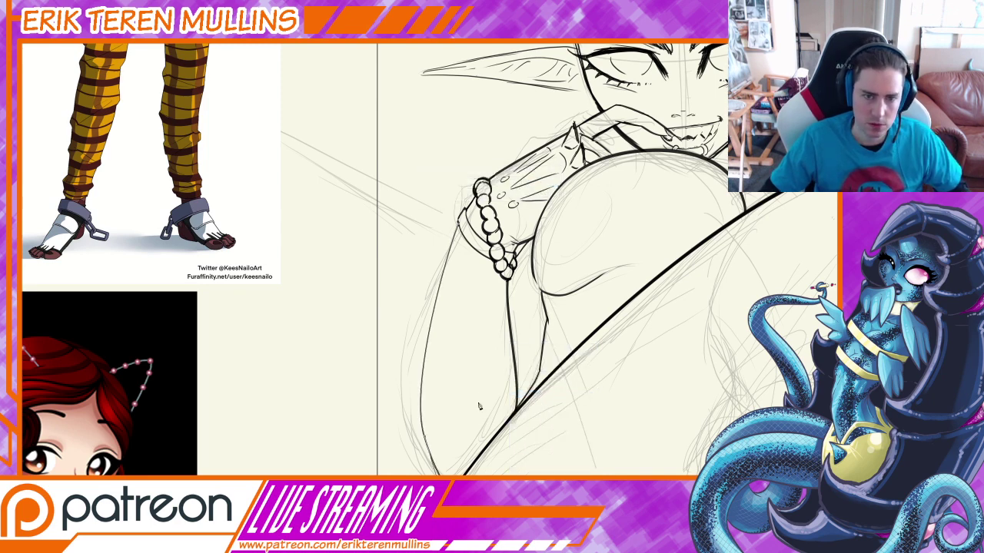
pyautogui.rightClick(512, 355)
pyautogui.click(531, 404)
pyautogui.press('Return')
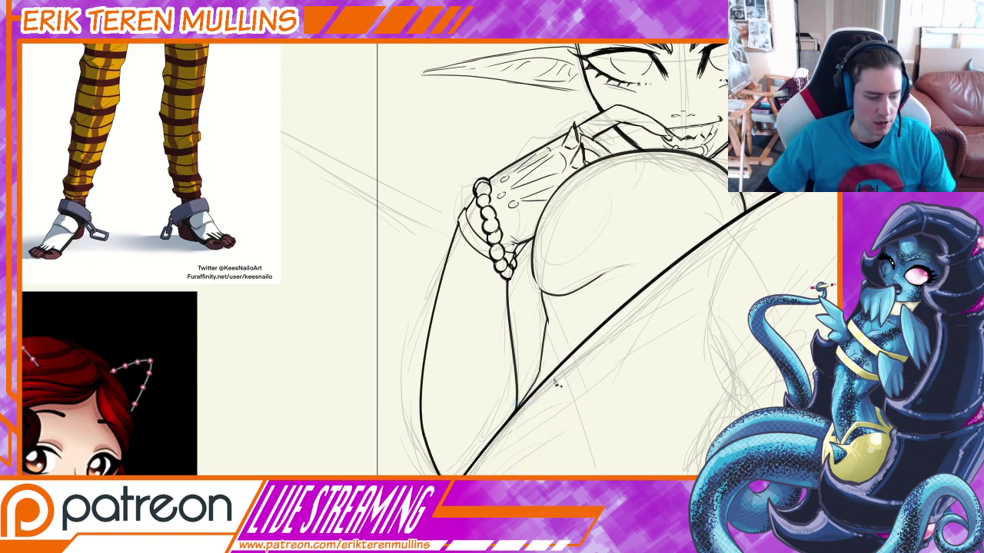
pyautogui.hotkey('ctrl', '0')
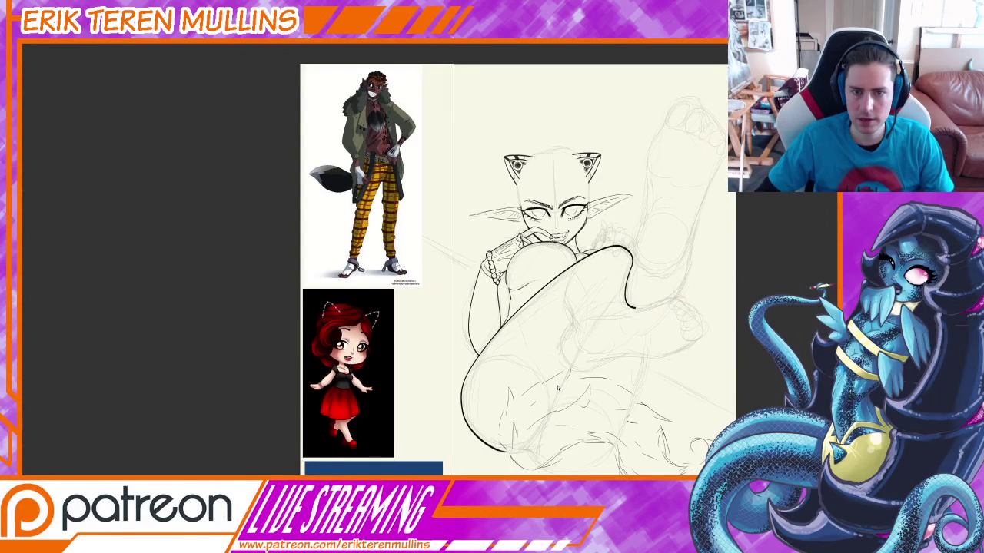
pyautogui.keyDown('alt'); pyautogui.scroll(5, 555, 389); pyautogui.keyUp('alt')
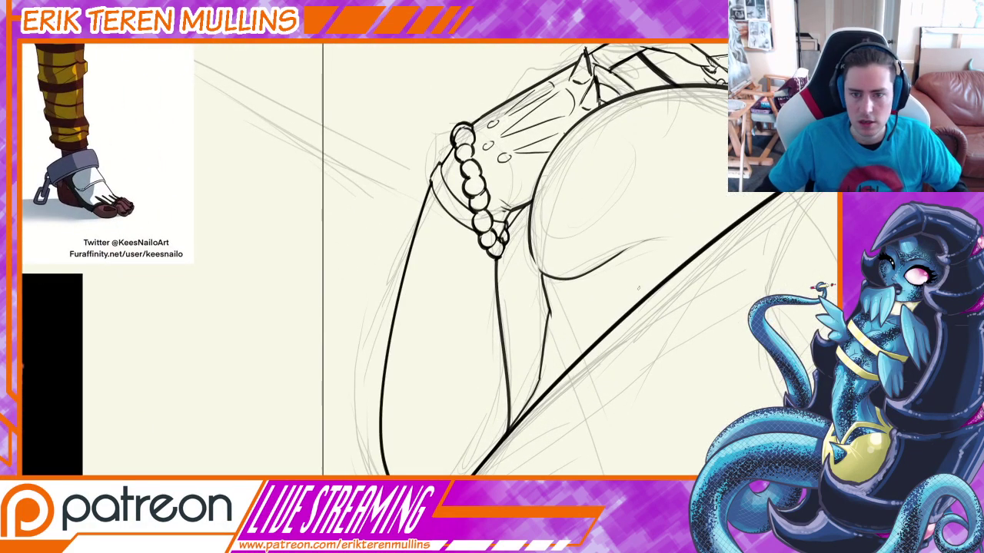
pyautogui.moveTo(612, 302); pyautogui.dragTo(644, 281)
pyautogui.hotkey('ctrl', 'z')
pyautogui.hotkey('ctrl', '-')
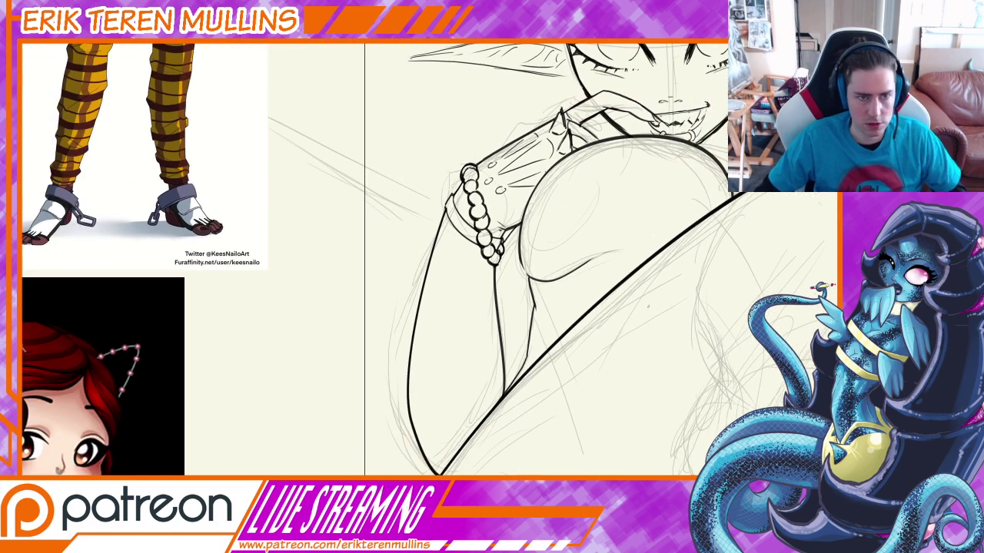
pyautogui.hotkey('ctrl', '-')
pyautogui.moveTo(651, 255); pyautogui.dragTo(577, 385)
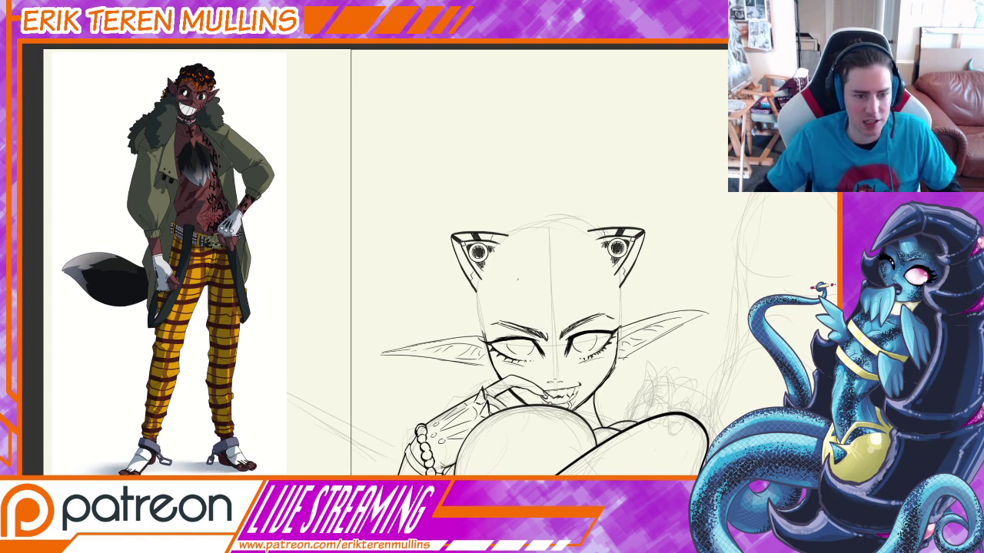
# Sketch a rounded lock ending in a small spiral curl at the viewer's-left temple.
pyautogui.moveTo(523, 278); pyautogui.dragTo(538, 281)
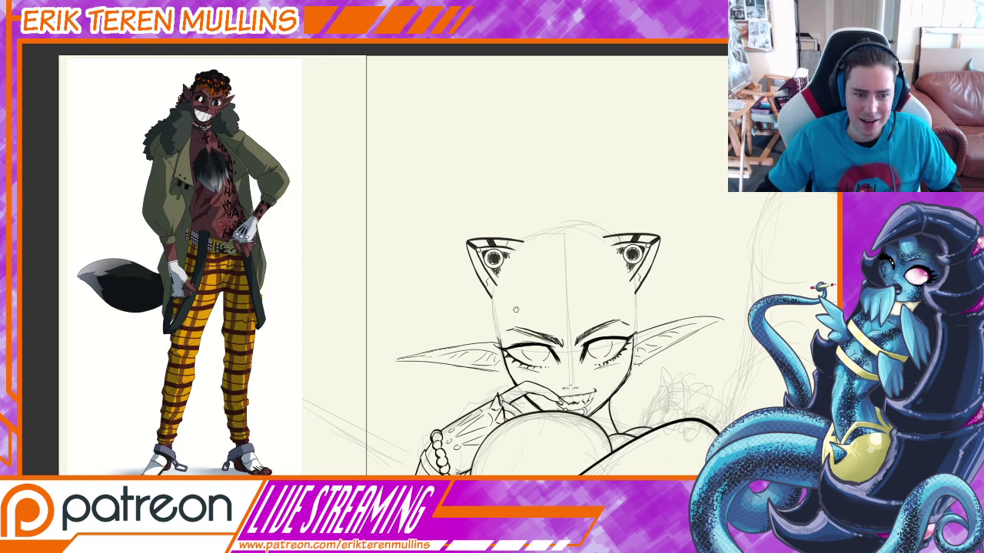
pyautogui.hotkey('ctrl', '-')
pyautogui.moveTo(530, 343); pyautogui.dragTo(555, 265)
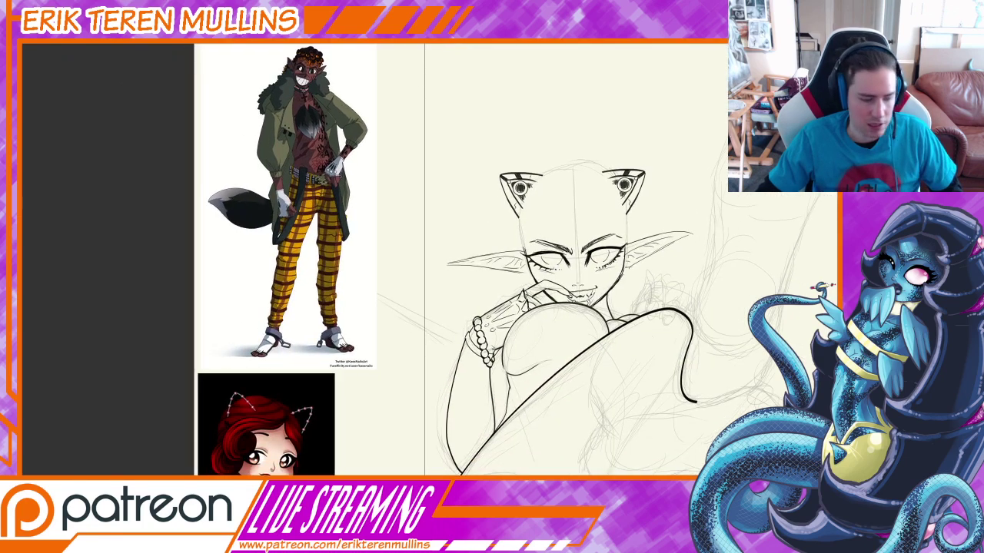
pyautogui.moveTo(552, 218); pyautogui.dragTo(559, 229)
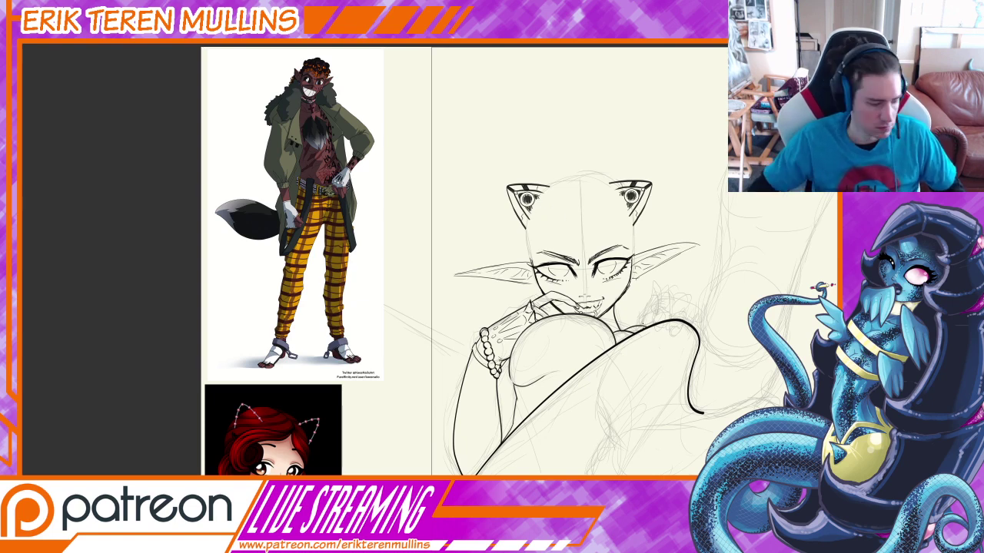
pyautogui.moveTo(556, 212)
pyautogui.mouseDown()
pyautogui.moveTo(565, 218)
pyautogui.moveTo(540, 271)
pyautogui.moveTo(543, 248)
pyautogui.mouseUp()
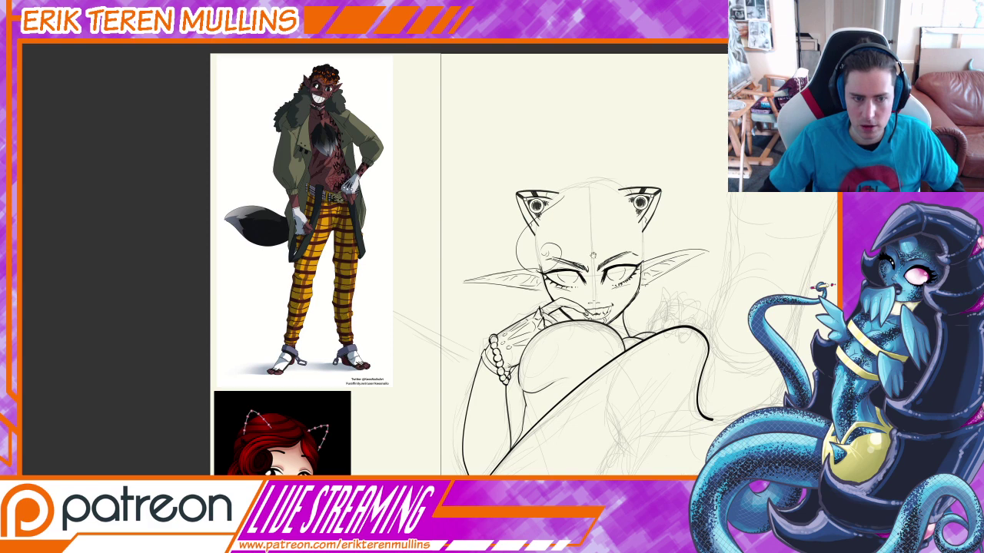
# Sketch the fringe line and small spiral curls across the forehead, undoing the stray strokes.
pyautogui.hscroll(1, 559, 240)
pyautogui.moveTo(545, 242)
pyautogui.mouseDown()
pyautogui.moveTo(592, 200)
pyautogui.moveTo(575, 246)
pyautogui.moveTo(624, 253)
pyautogui.moveTo(620, 246)
pyautogui.mouseUp()
pyautogui.hotkey('ctrl', 'z')
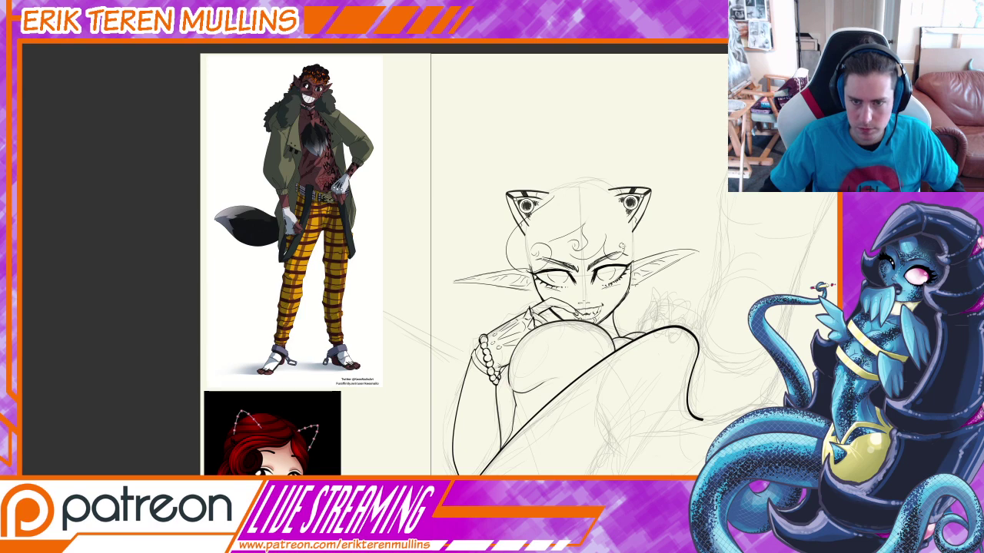
pyautogui.hotkey('ctrl', 'z')
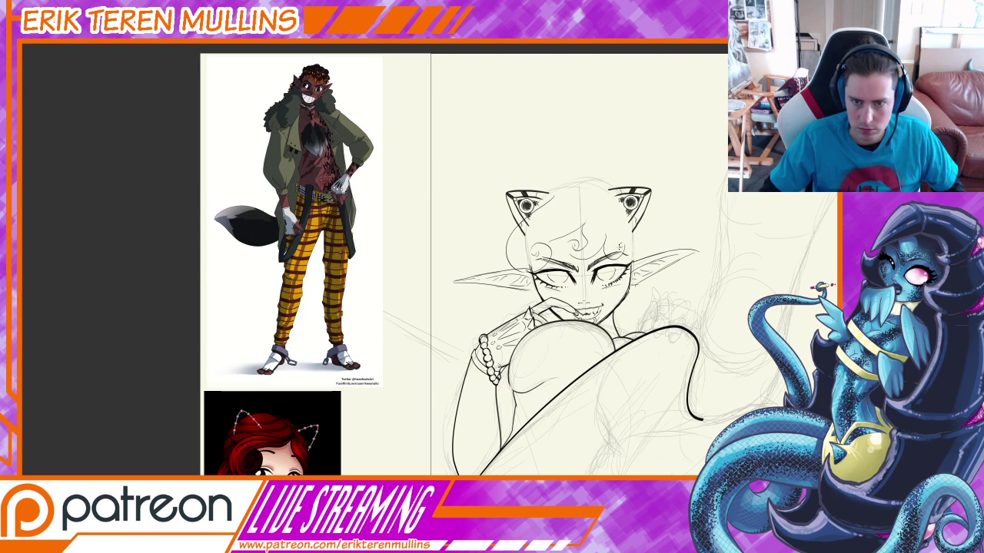
# Sketch a spiral lock beside the viewer's-right cat ear and a looping lock below the viewer's-left cat ear.
pyautogui.moveTo(621, 247); pyautogui.dragTo(624, 239)
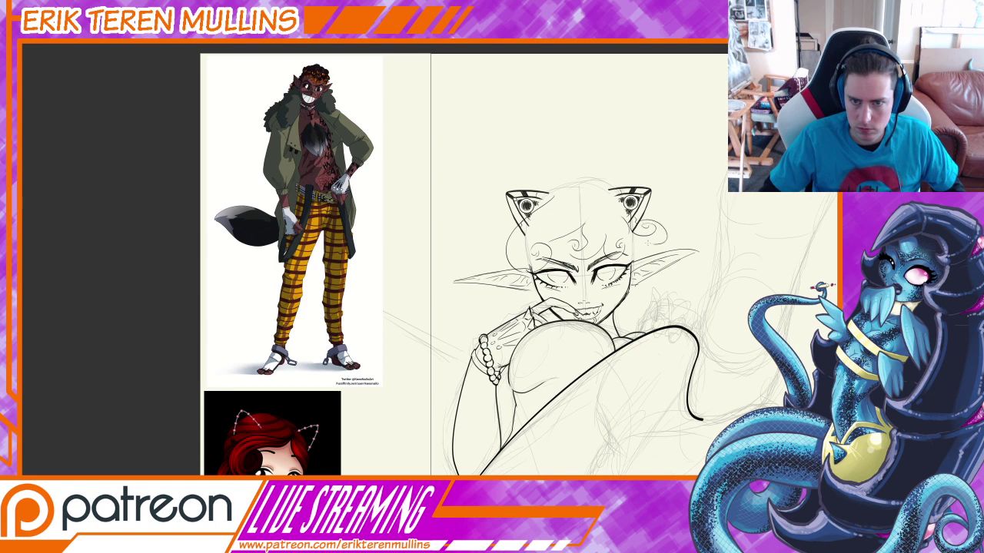
pyautogui.moveTo(647, 222); pyautogui.dragTo(653, 235)
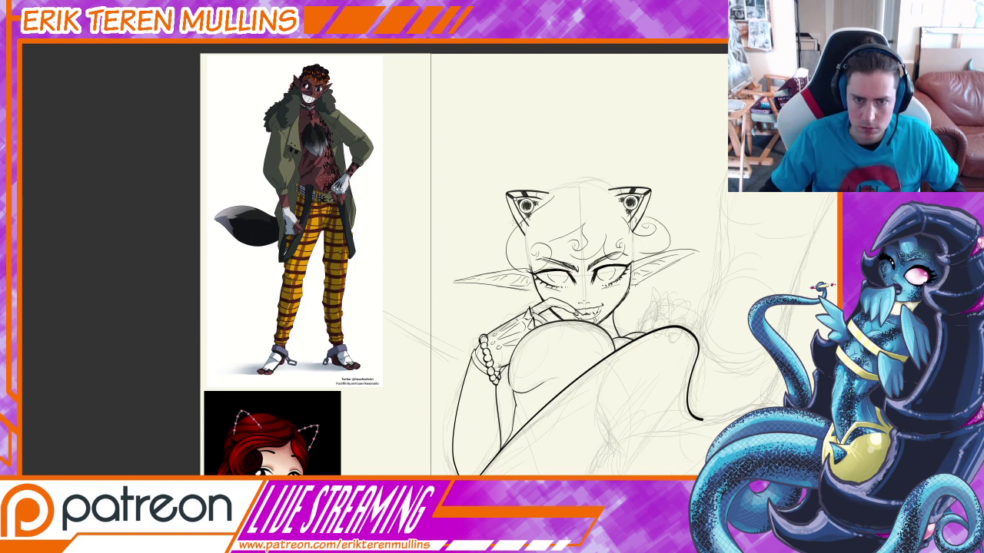
pyautogui.moveTo(512, 219); pyautogui.dragTo(494, 258)
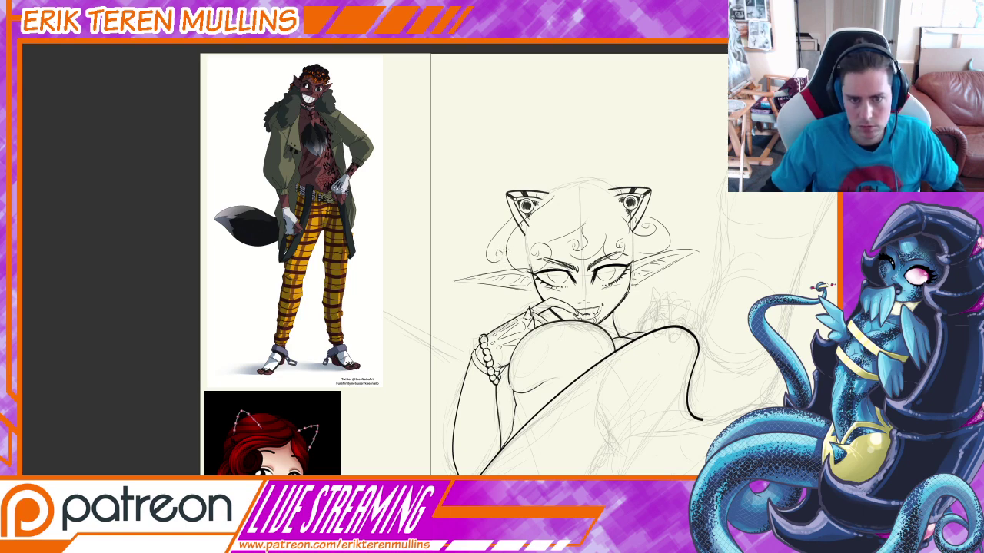
# Sketch the hairline across the crown with spiral curls rising above it between the cat ears.
pyautogui.moveTo(503, 253); pyautogui.dragTo(476, 273)
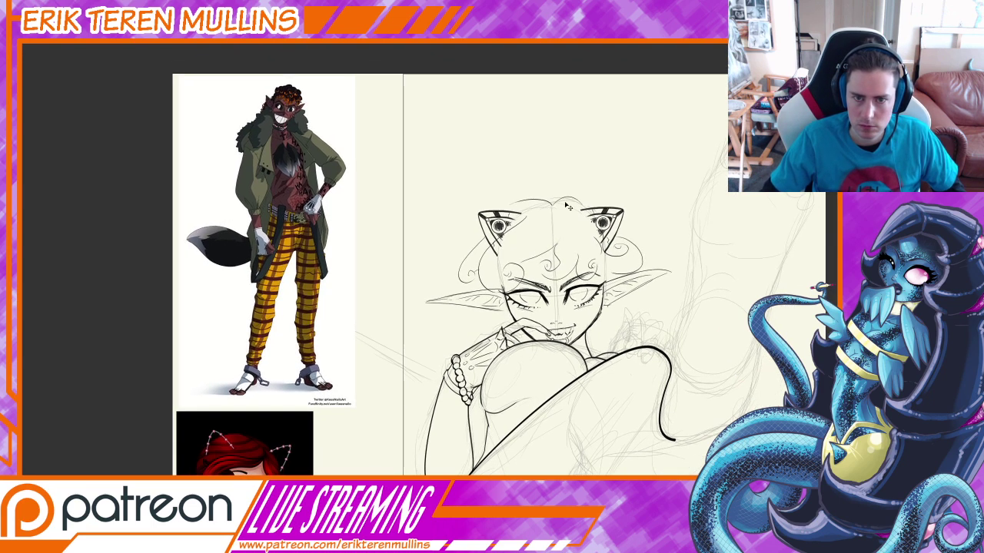
pyautogui.moveTo(567, 198)
pyautogui.mouseDown()
pyautogui.moveTo(576, 197)
pyautogui.moveTo(570, 190)
pyautogui.moveTo(591, 206)
pyautogui.mouseUp()
pyautogui.hotkey('ctrl', 'z')
pyautogui.hotkey('ctrl', 'z')
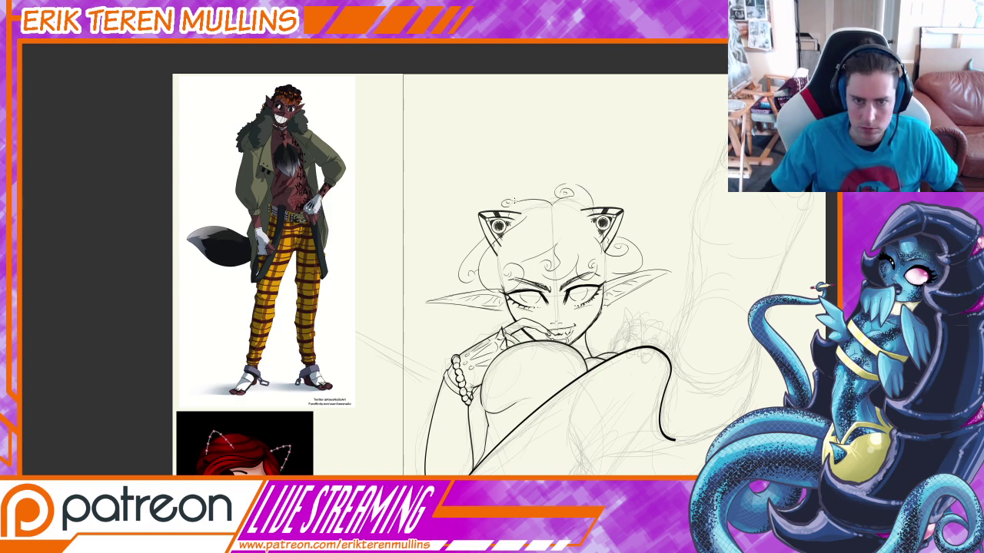
pyautogui.moveTo(518, 197); pyautogui.dragTo(493, 200)
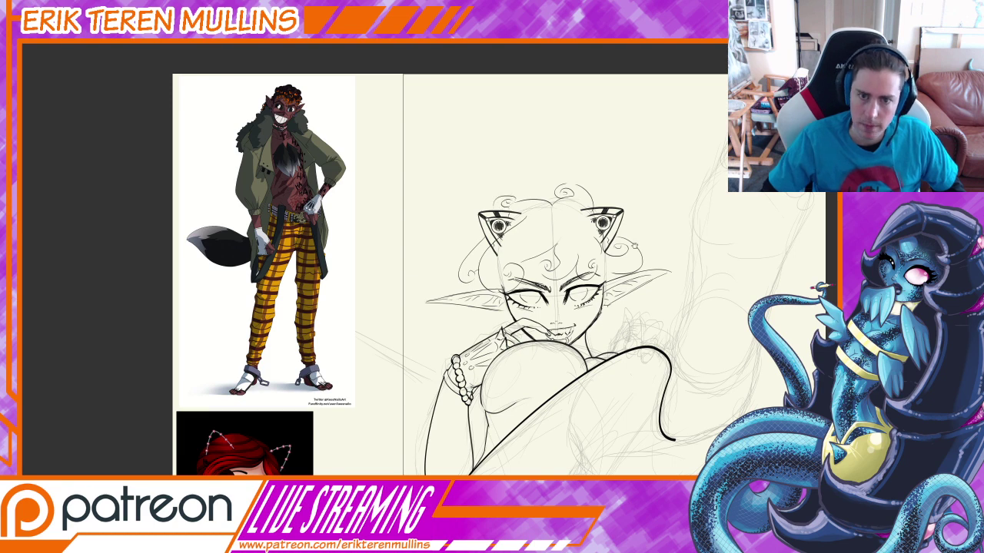
# Sketch spiral curls over the cheeks and below both pointed ears, undoing and redrawing the viewer's-right ones.
pyautogui.moveTo(629, 239); pyautogui.dragTo(575, 222)
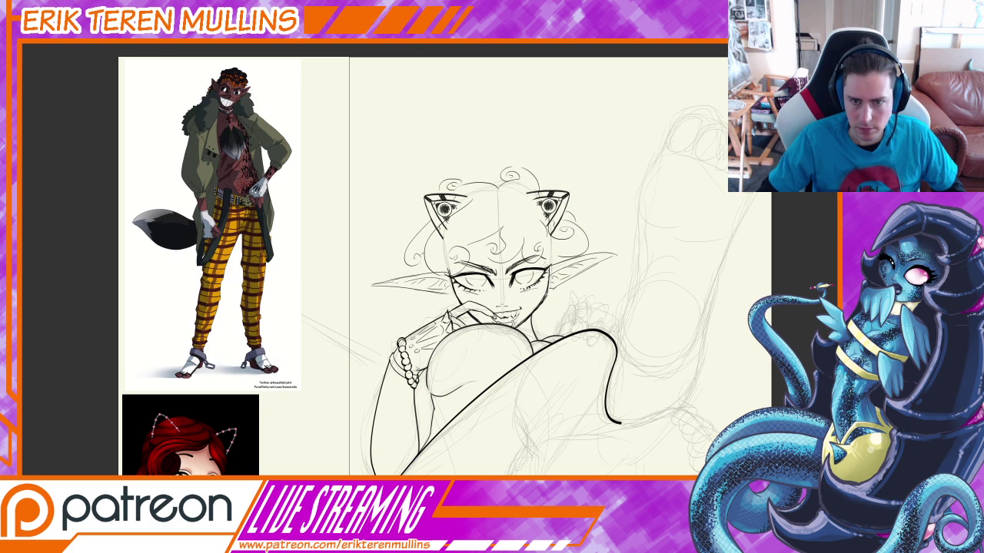
pyautogui.moveTo(540, 268); pyautogui.dragTo(556, 247)
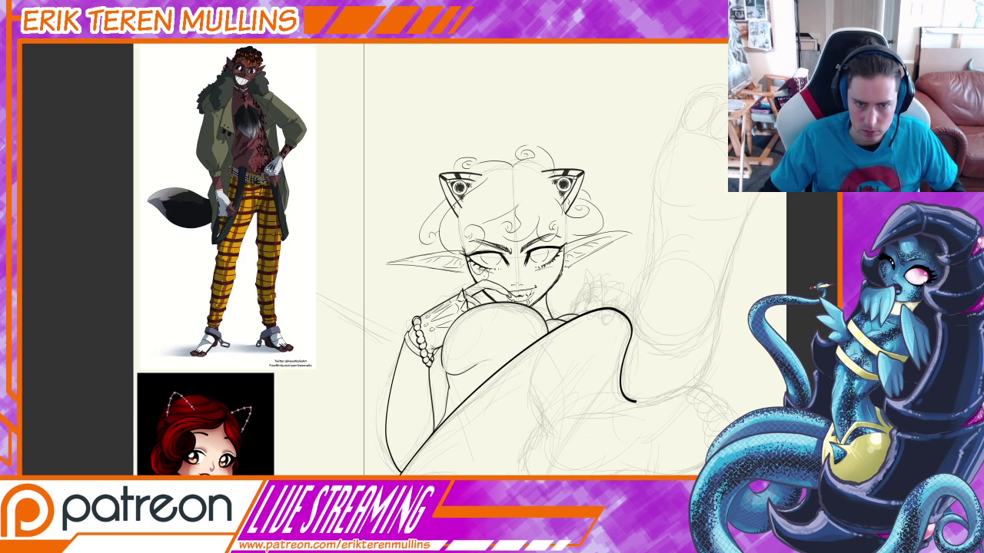
pyautogui.moveTo(466, 266); pyautogui.dragTo(473, 283)
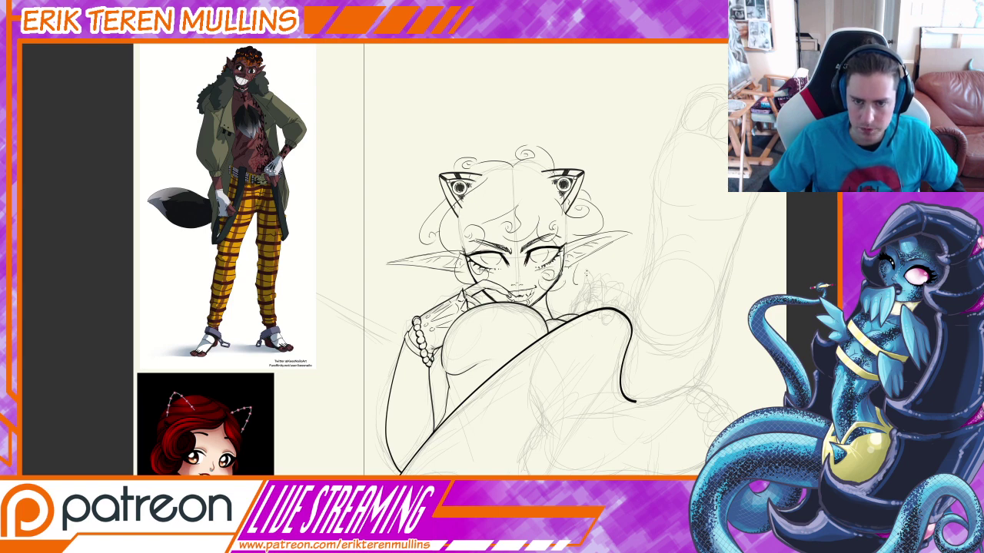
pyautogui.hotkey('ctrl', 'z')
pyautogui.moveTo(587, 273); pyautogui.dragTo(568, 299)
pyautogui.hotkey('ctrl', 'z')
pyautogui.hotkey('ctrl', 'z')
pyautogui.moveTo(596, 267)
pyautogui.mouseDown()
pyautogui.moveTo(598, 277)
pyautogui.moveTo(571, 298)
pyautogui.mouseUp()
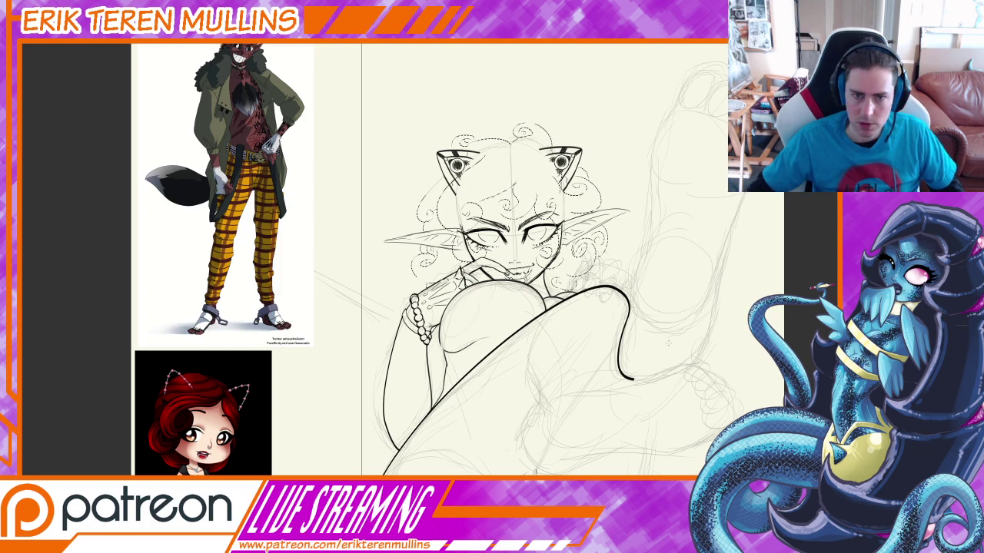
# Apply a centered black stroke at 100% opacity to the selected hair lines and clear the selection.
pyautogui.rightClick(514, 232)
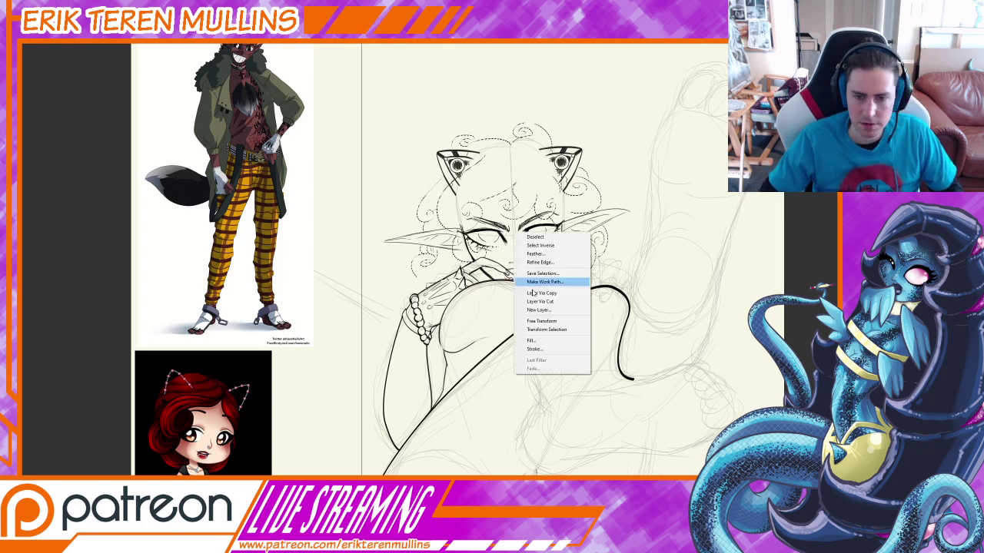
pyautogui.click(534, 349)
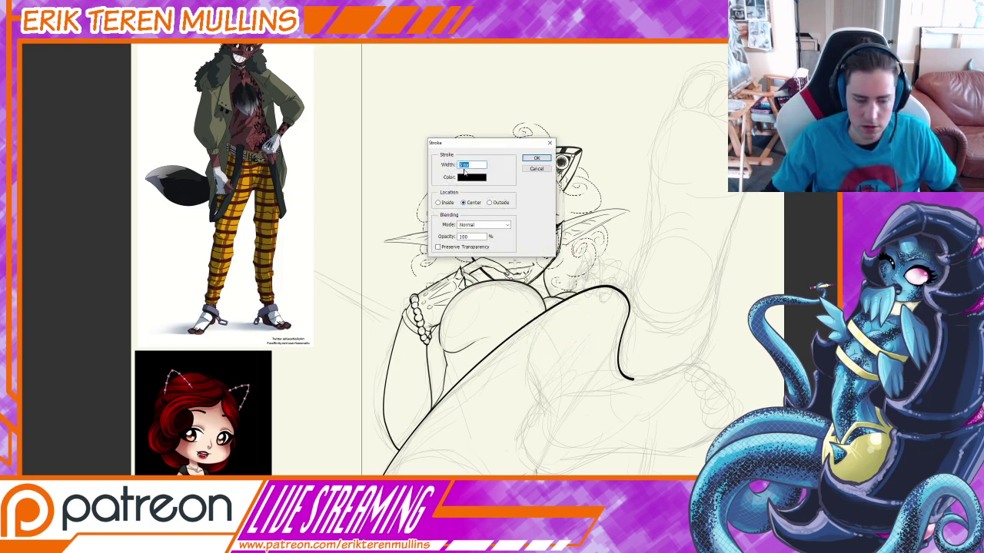
pyautogui.press('Return')
pyautogui.hotkey('ctrl', 'd')
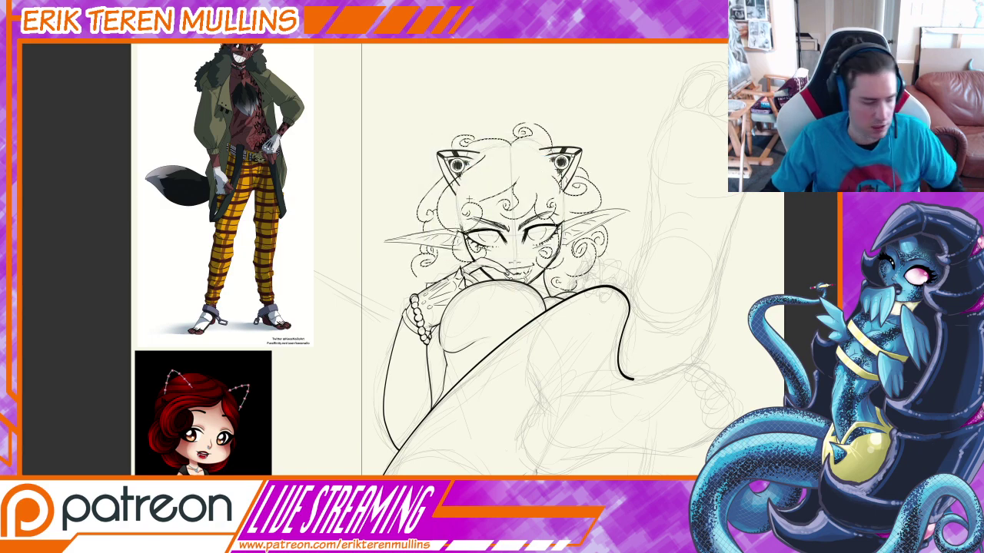
# Ink the curly hair around the cat ears, forehead, cheeks and neck with heavier black lines.
pyautogui.hotkey('ctrl', '+')
pyautogui.hotkey('ctrl', '+')
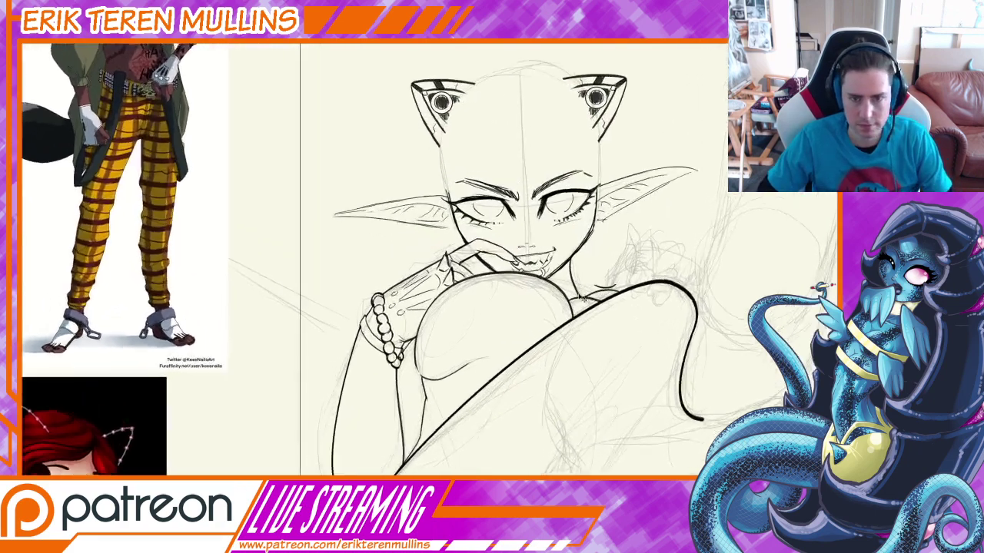
pyautogui.moveTo(611, 212)
pyautogui.mouseDown()
pyautogui.moveTo(596, 327)
pyautogui.moveTo(580, 317)
pyautogui.mouseUp()
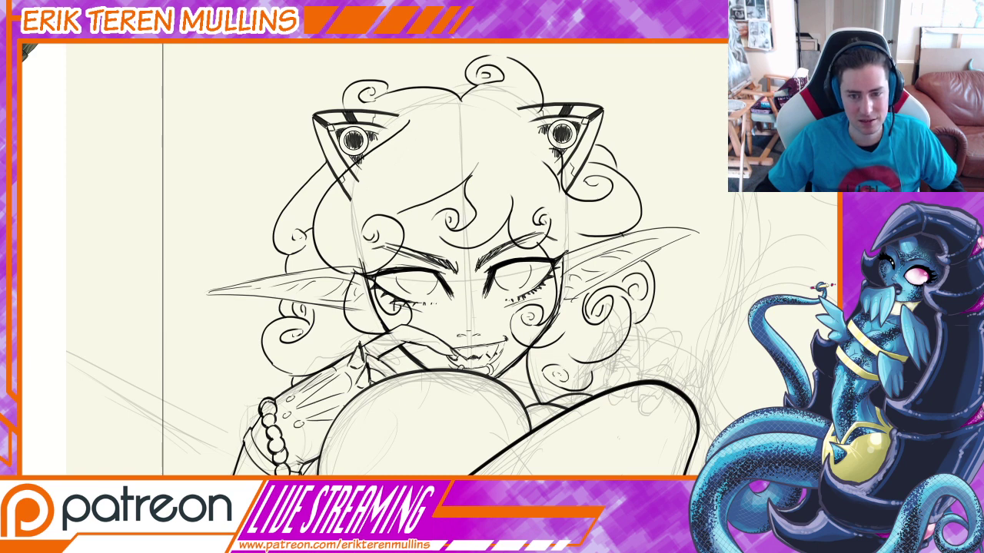
pyautogui.moveTo(597, 309); pyautogui.dragTo(620, 355)
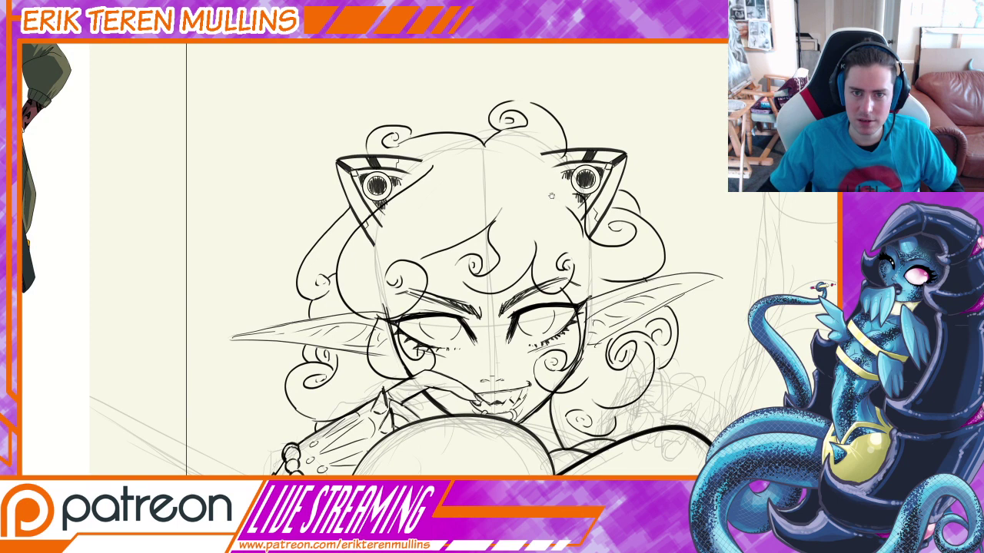
pyautogui.moveTo(551, 196); pyautogui.dragTo(570, 254)
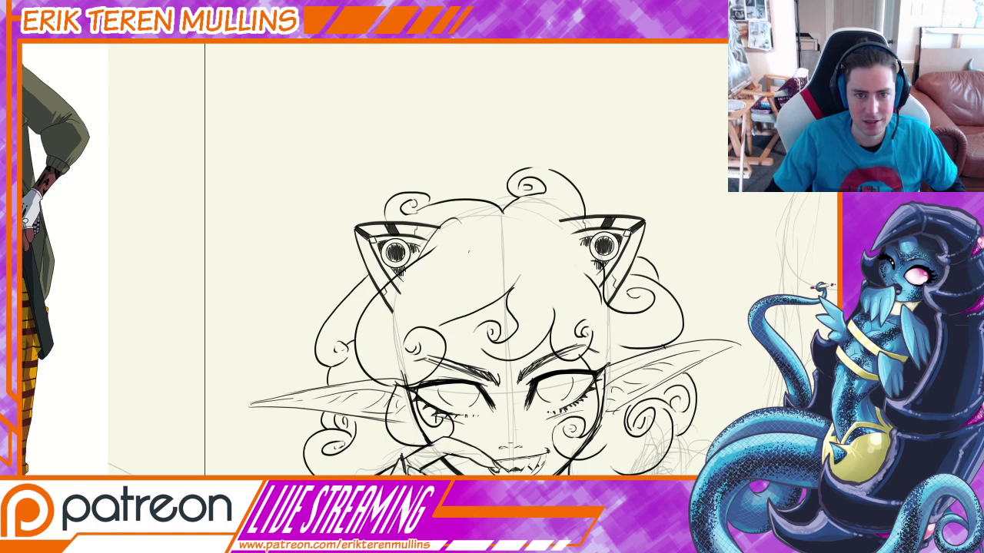
pyautogui.moveTo(413, 262); pyautogui.dragTo(466, 219)
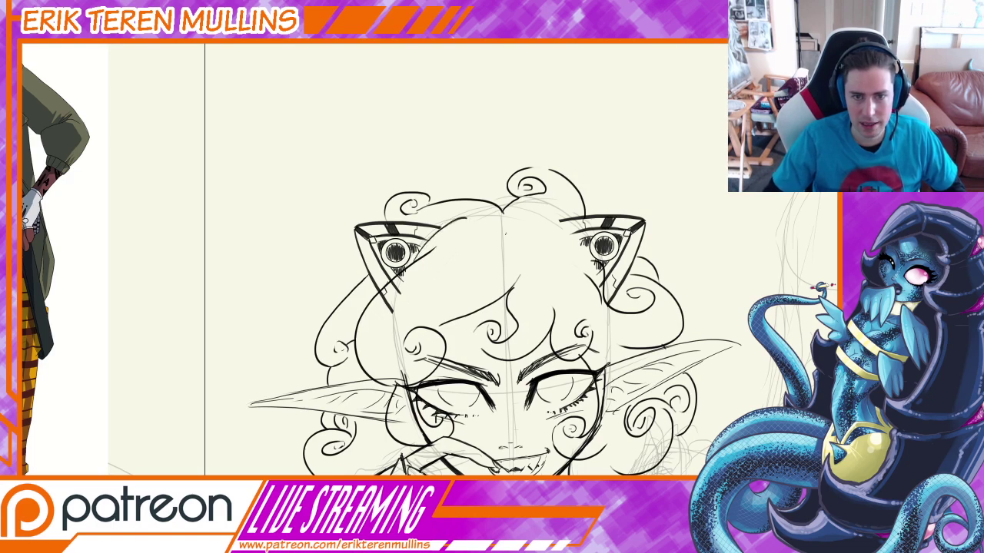